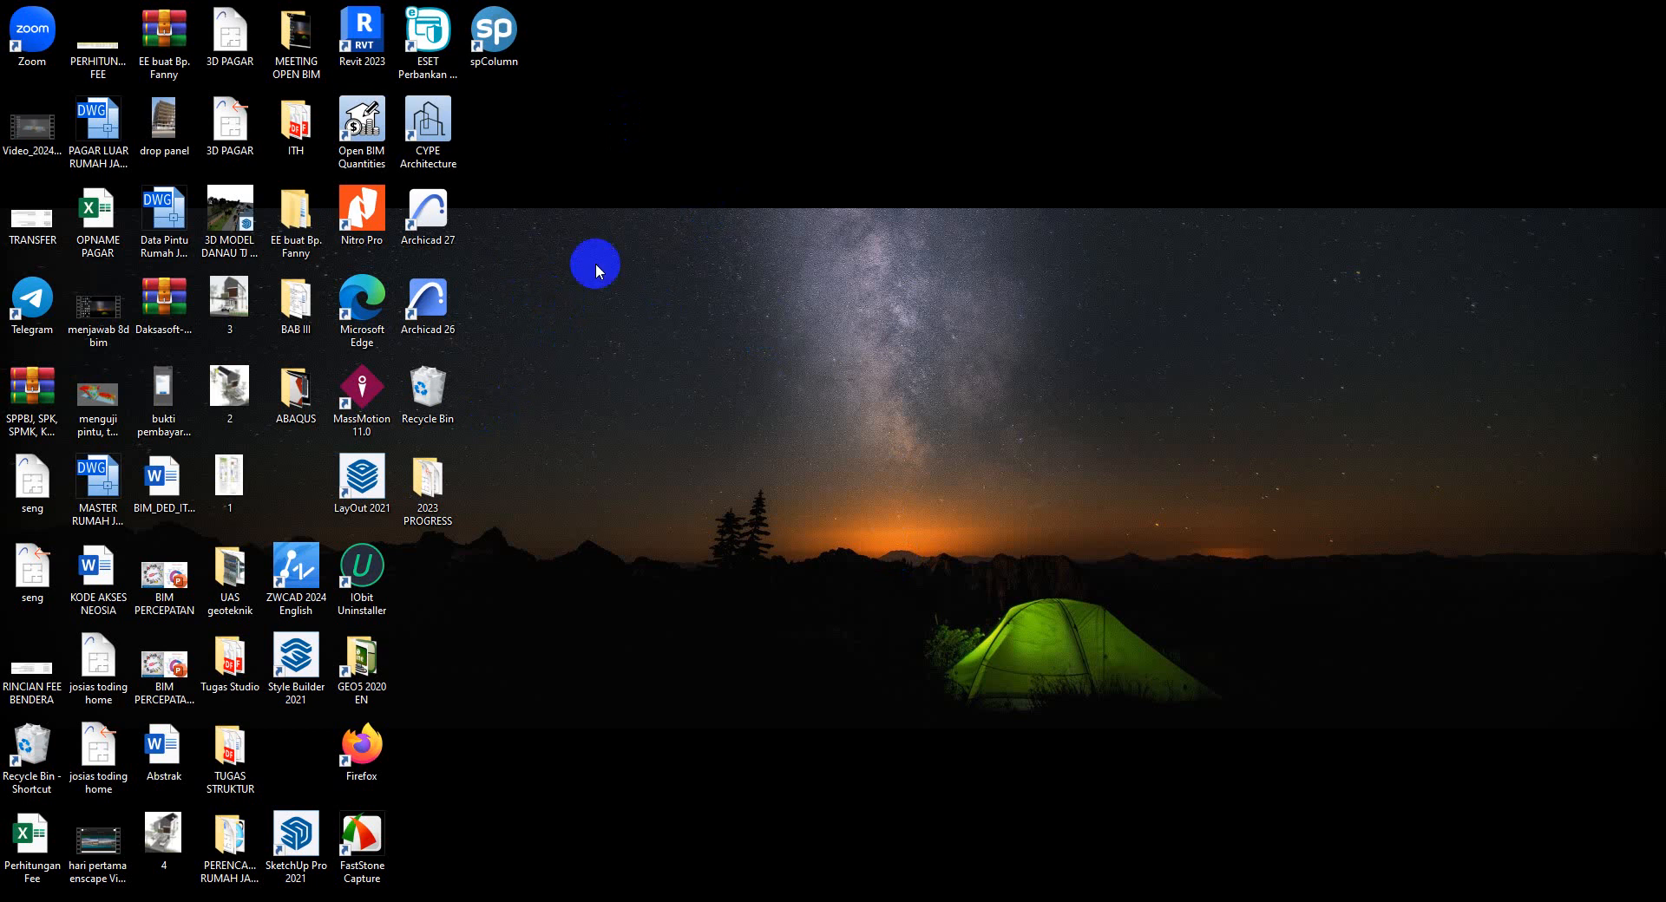
click(494, 35)
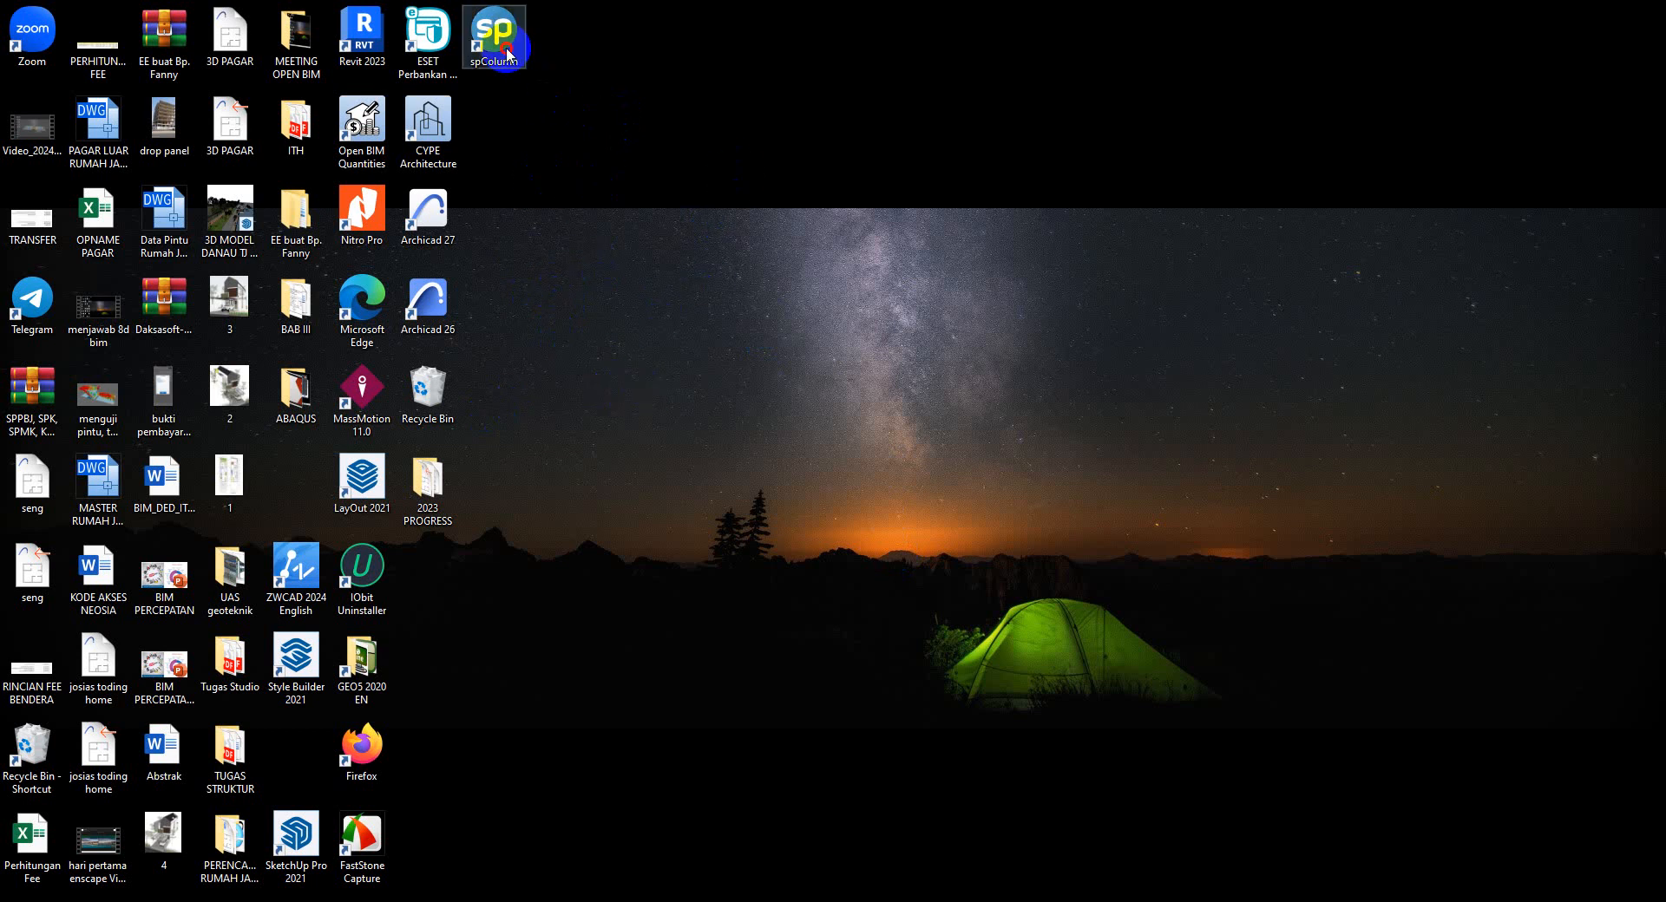
key(super)
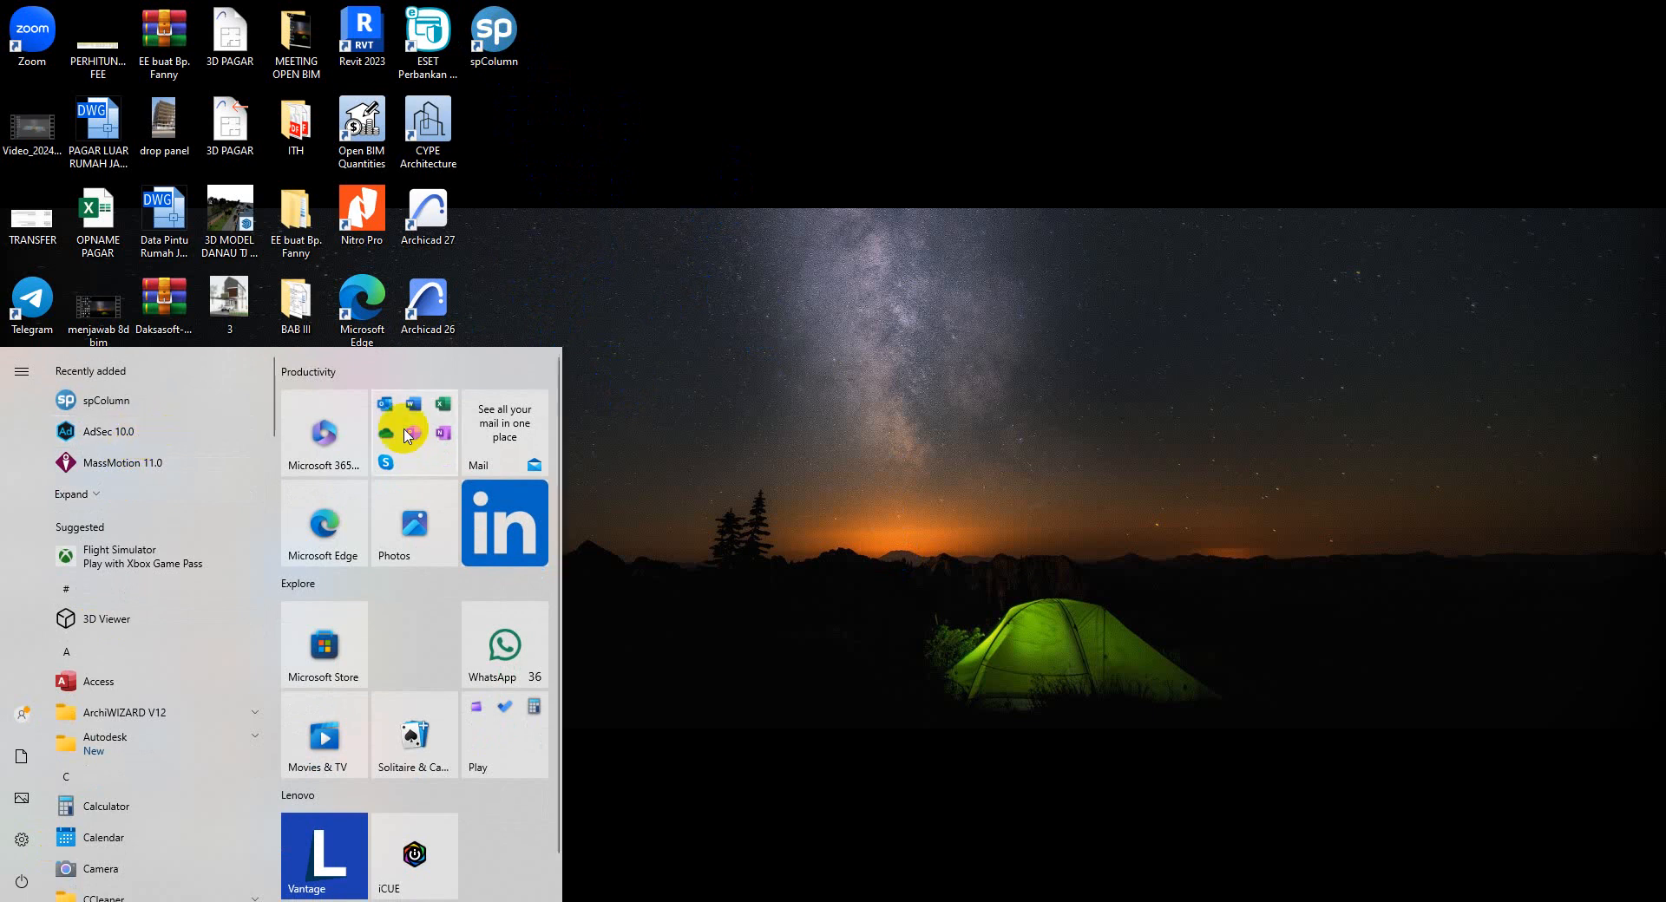
click(785, 321)
right_click(789, 310)
click(845, 365)
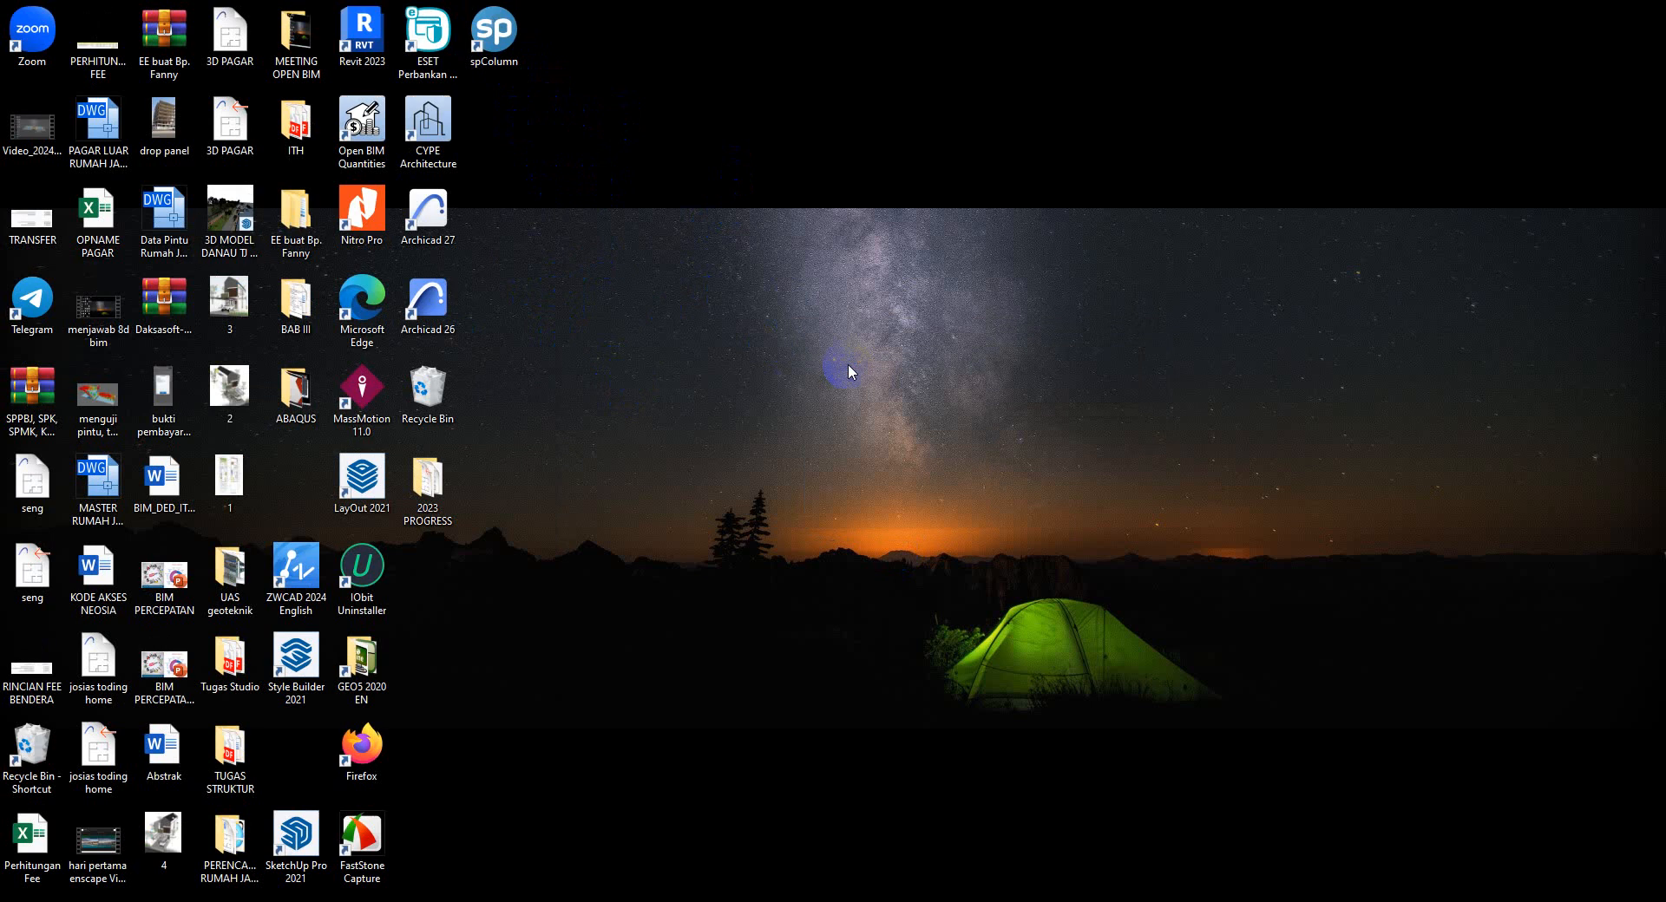
right_click(765, 254)
click(801, 304)
click(86, 751)
Launch AdSec 10 and create a new project.
key(super)
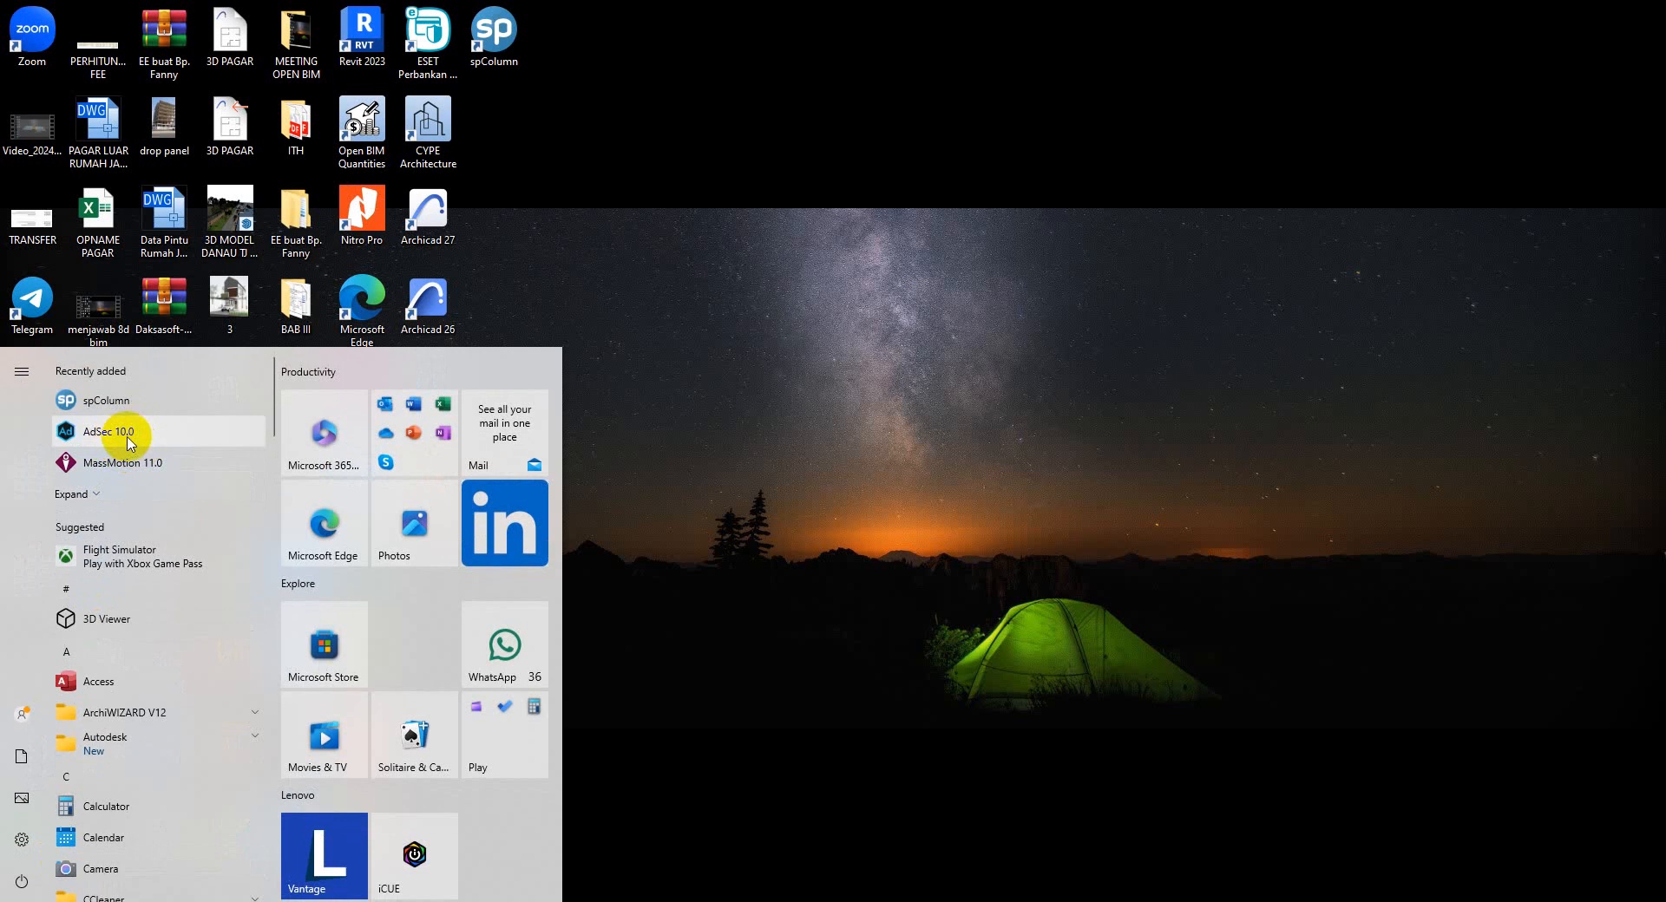
click(130, 441)
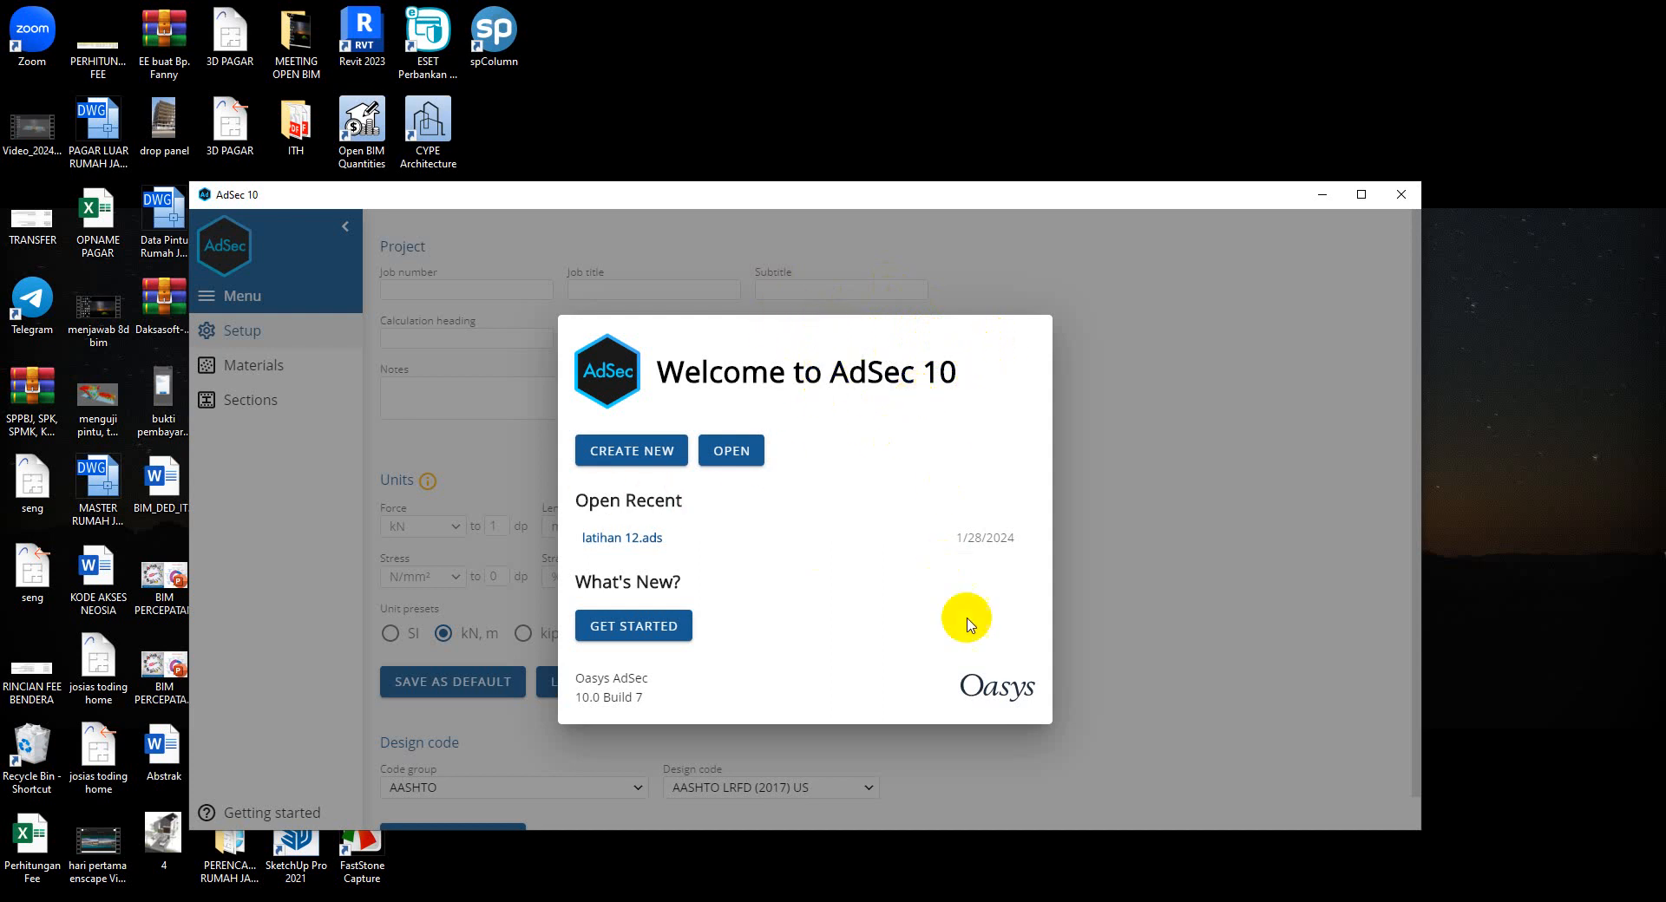
click(641, 450)
drag(846, 195, 939, 106)
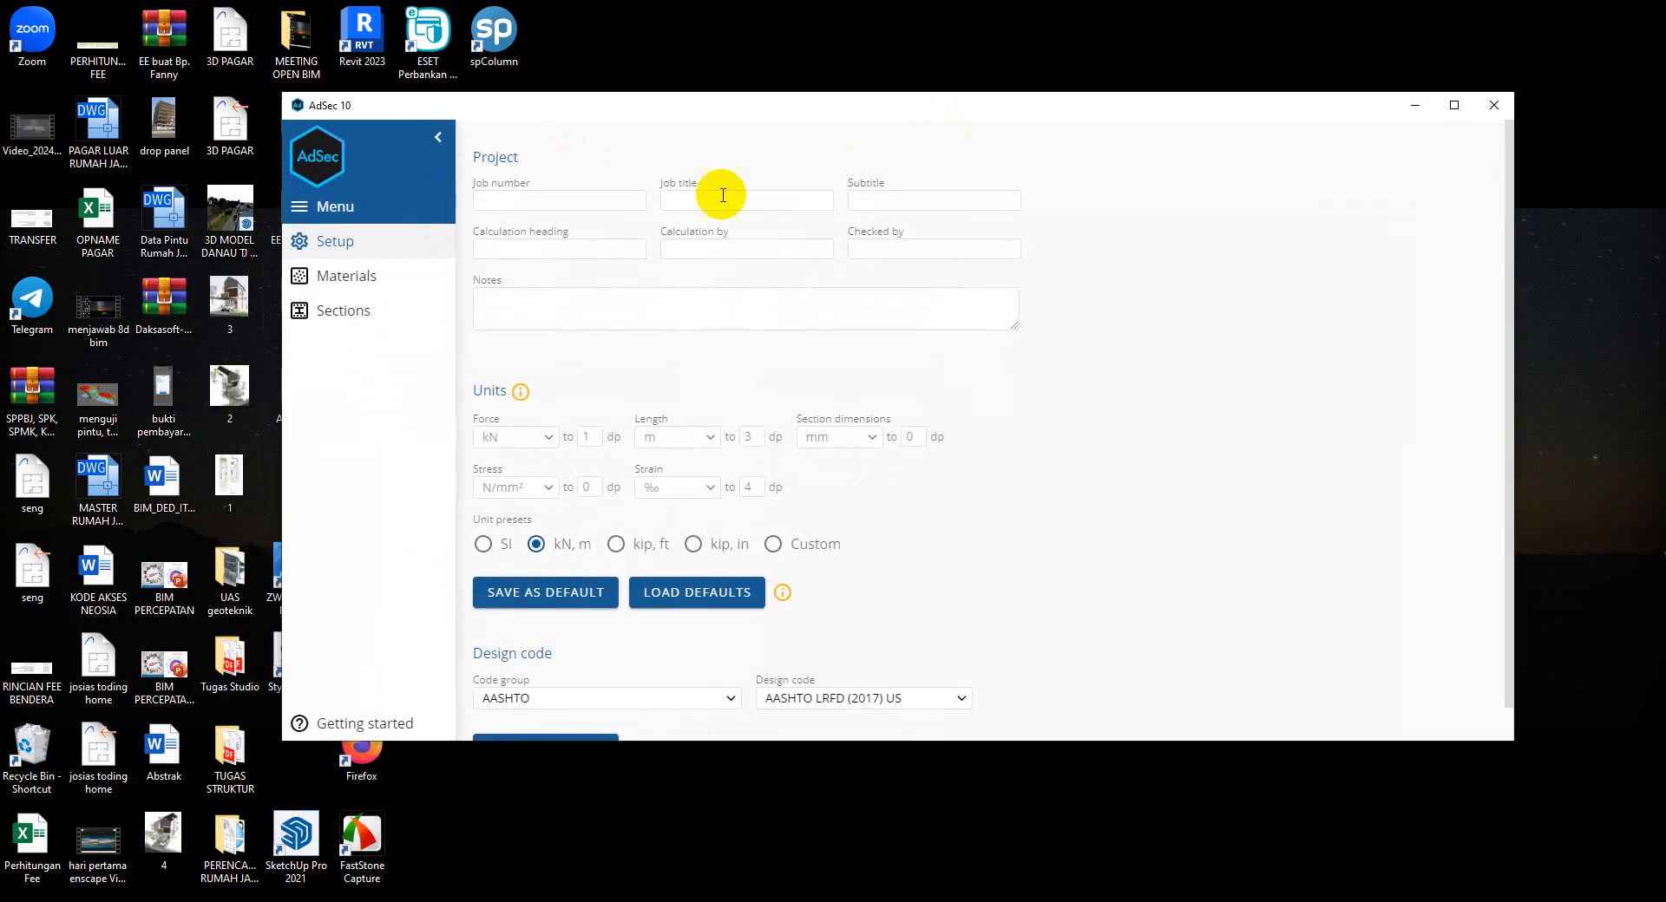
Maximize the AdSec window and set the design code to AASHTO LRFD (2017) SI.
scroll(719, 379, down, 1)
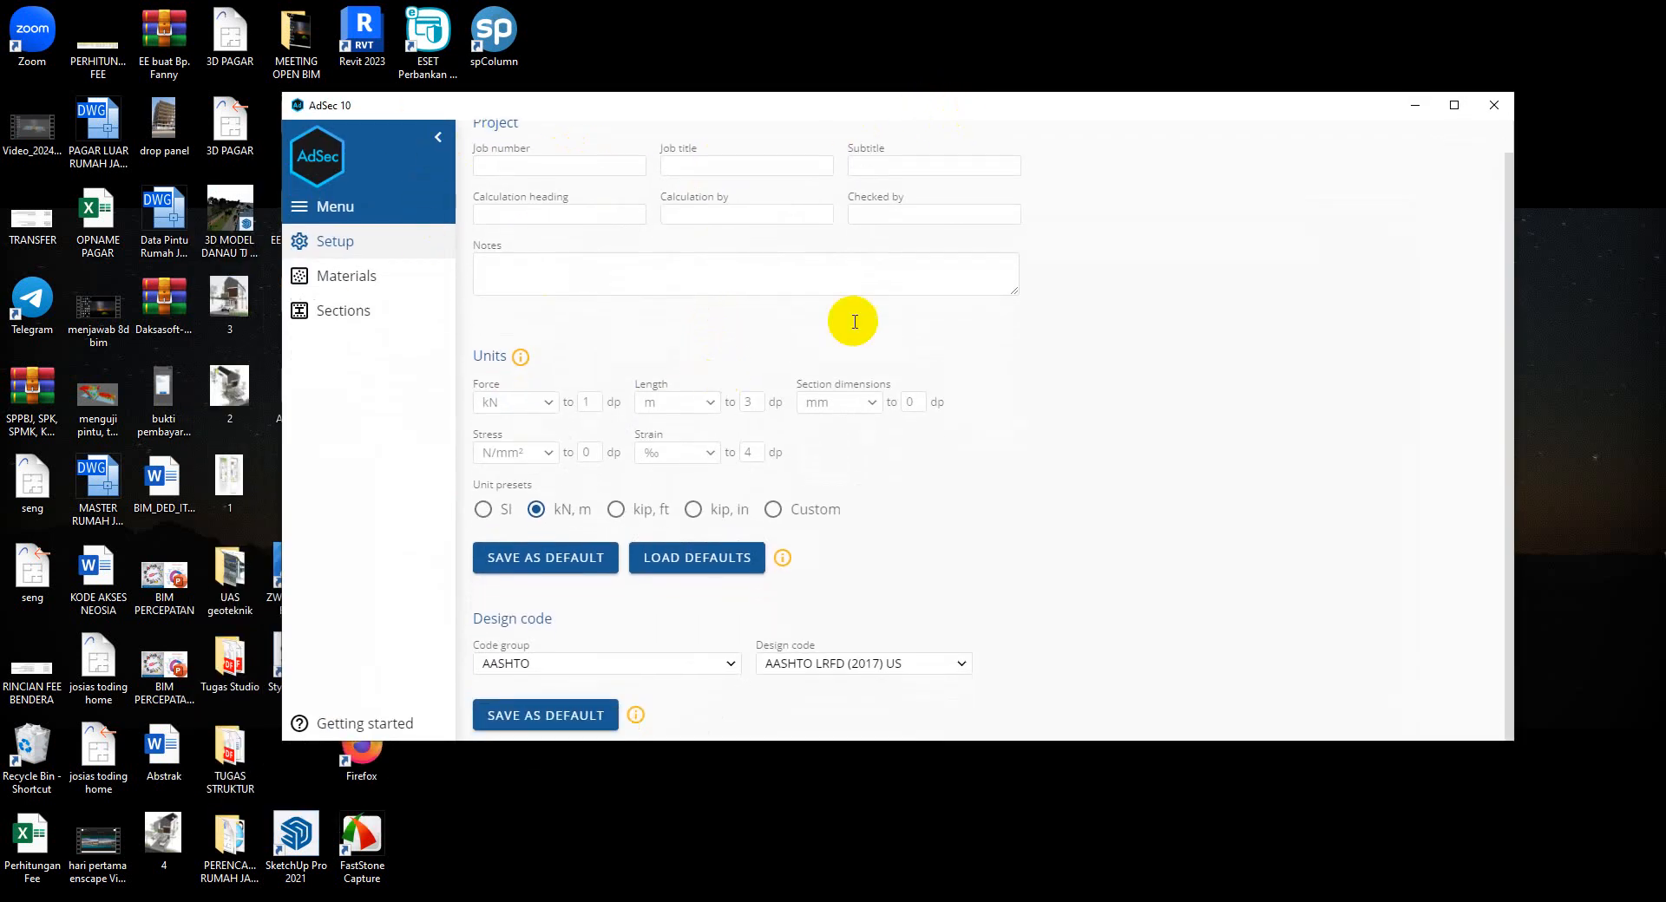
click(1454, 105)
click(650, 599)
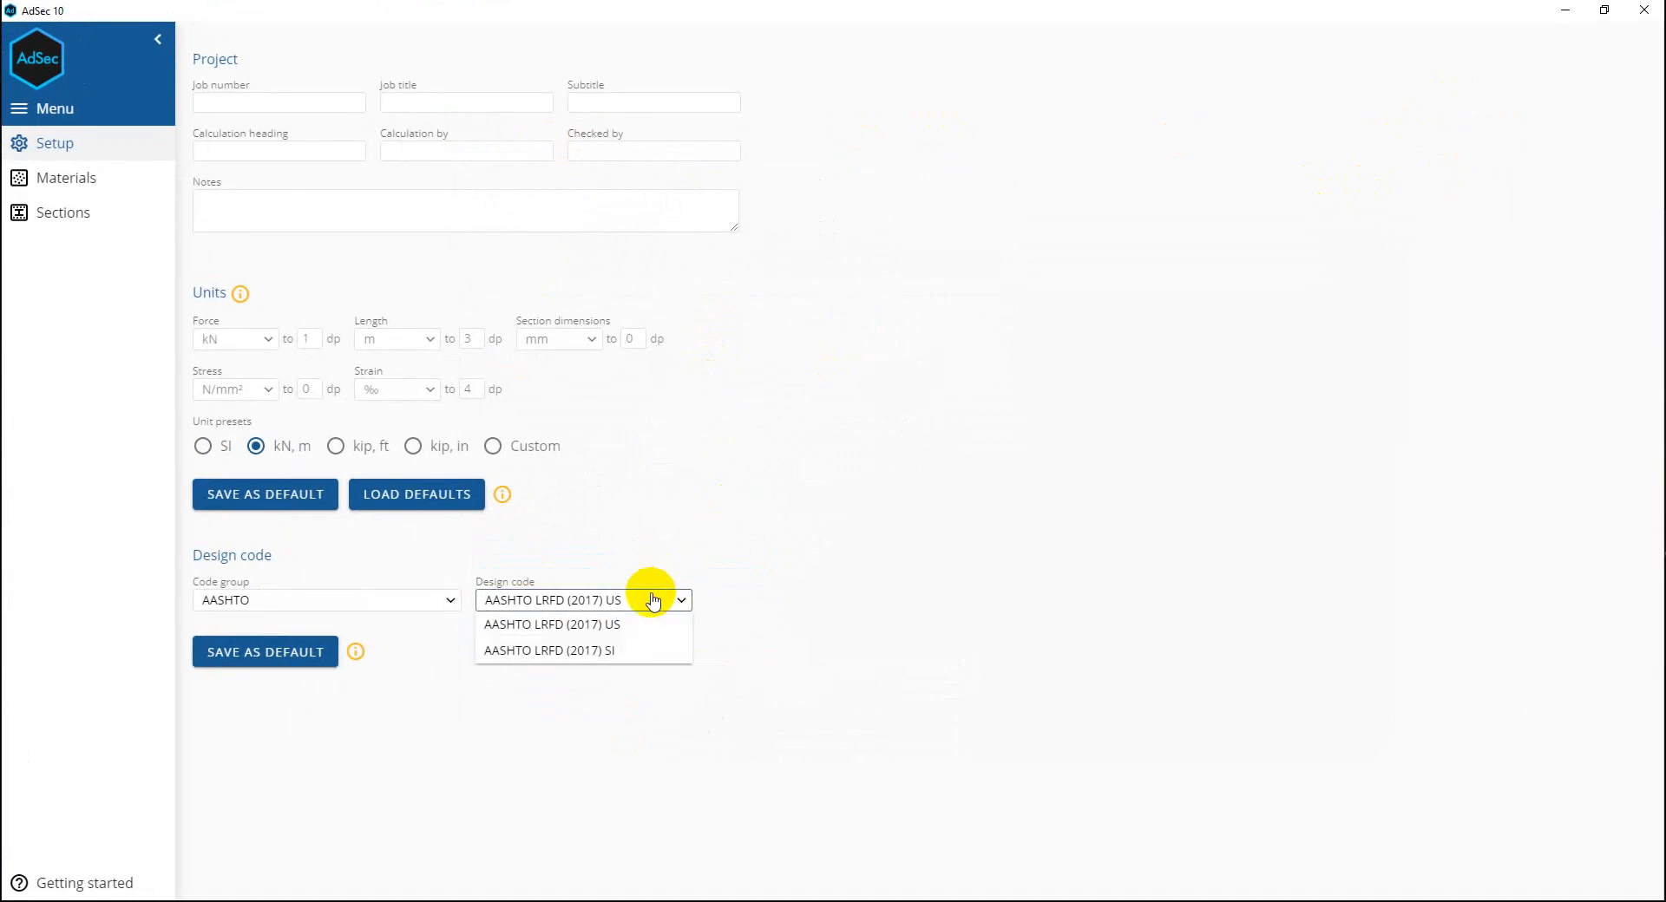
click(639, 652)
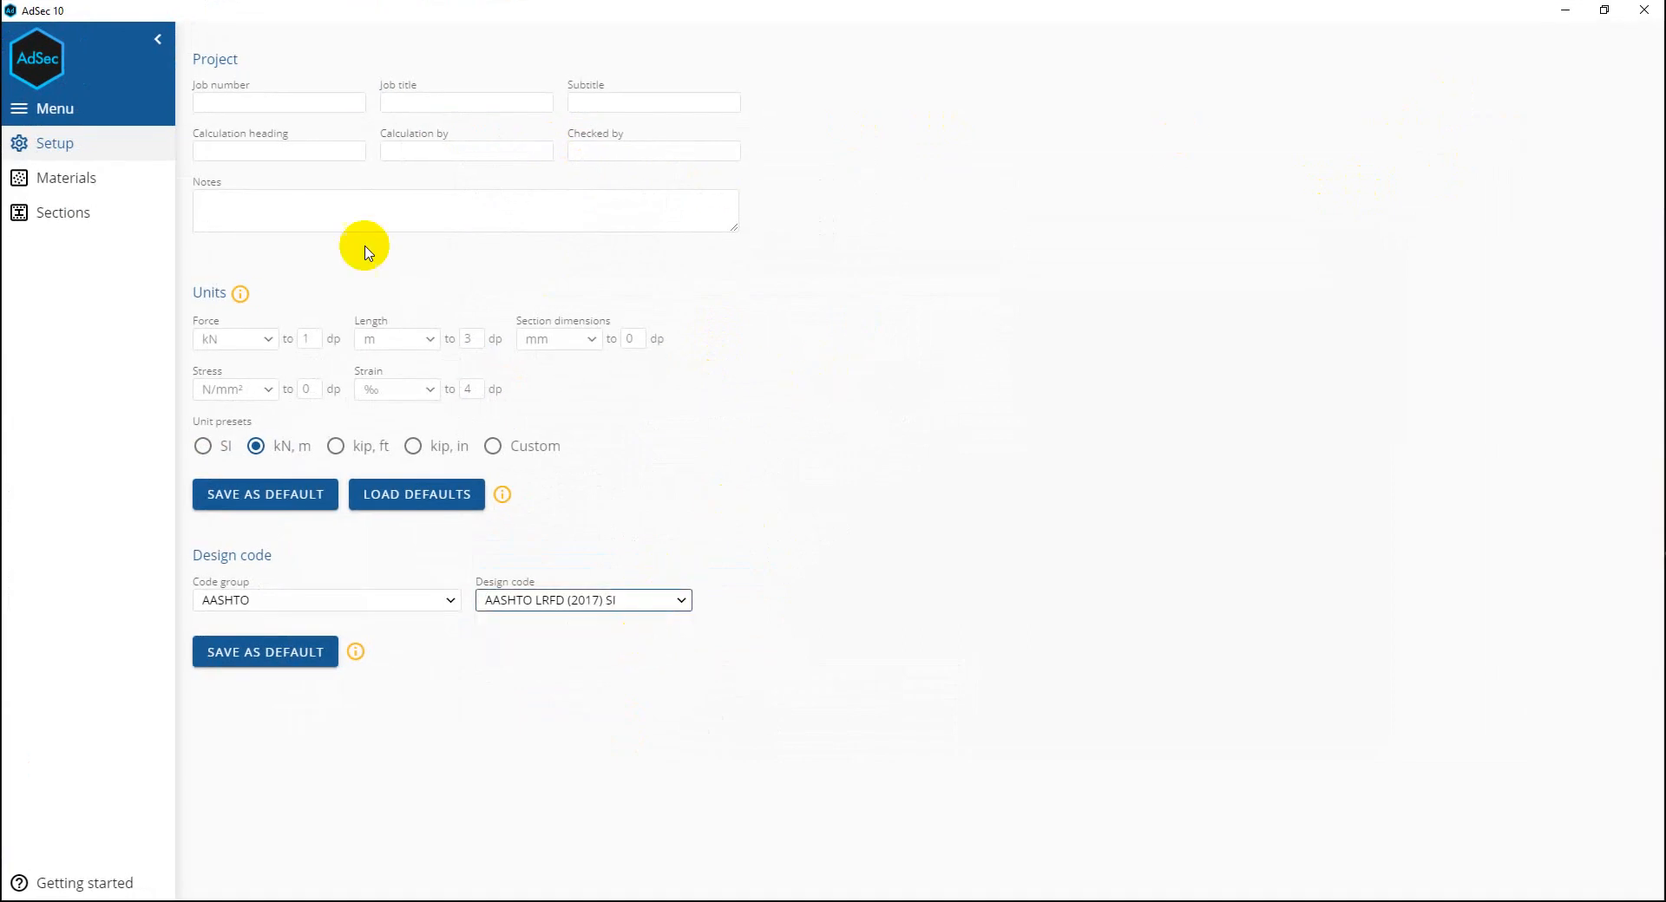
Enter 01 as the project's job number and "kolom k1" as its job title.
click(269, 102)
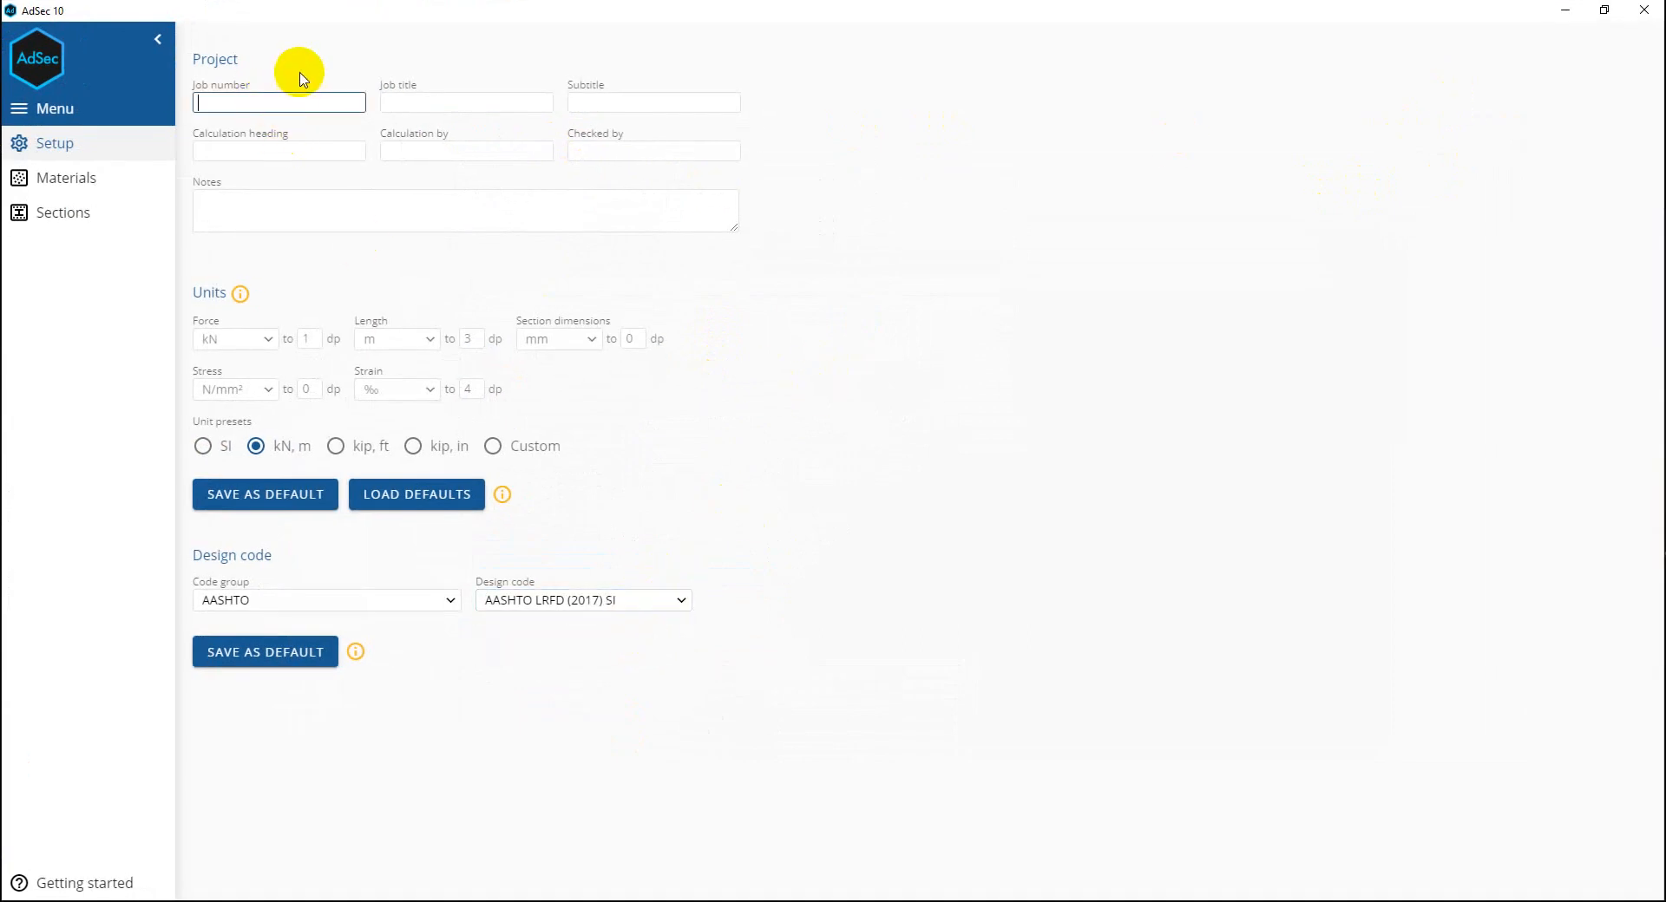
text(01)
click(439, 100)
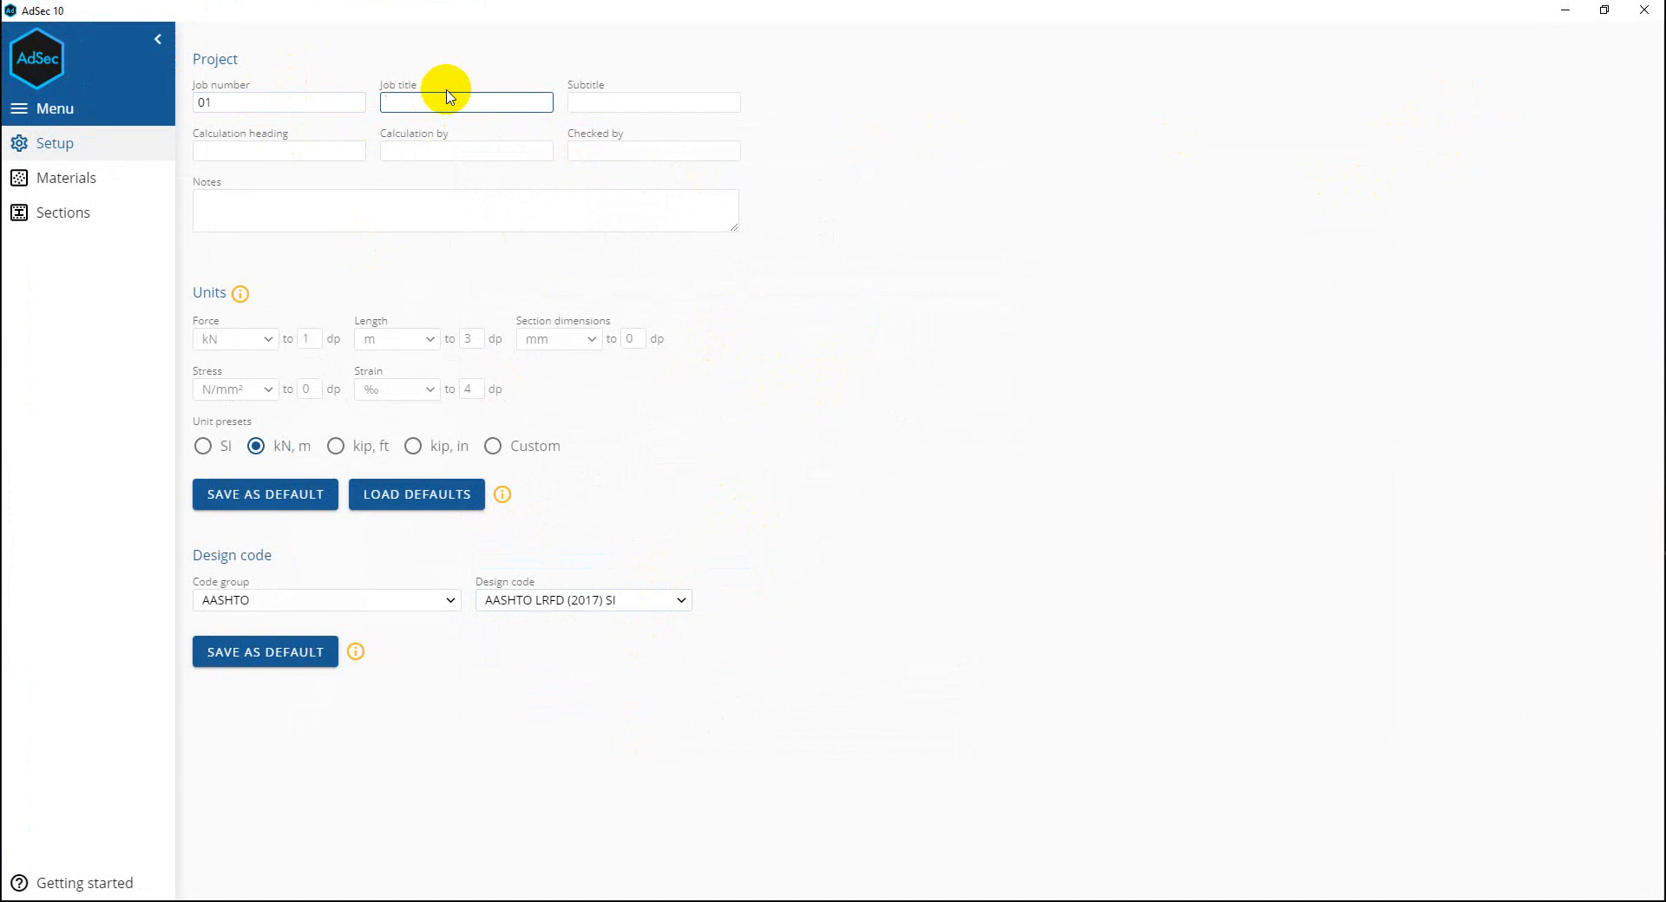
text(kolom k1)
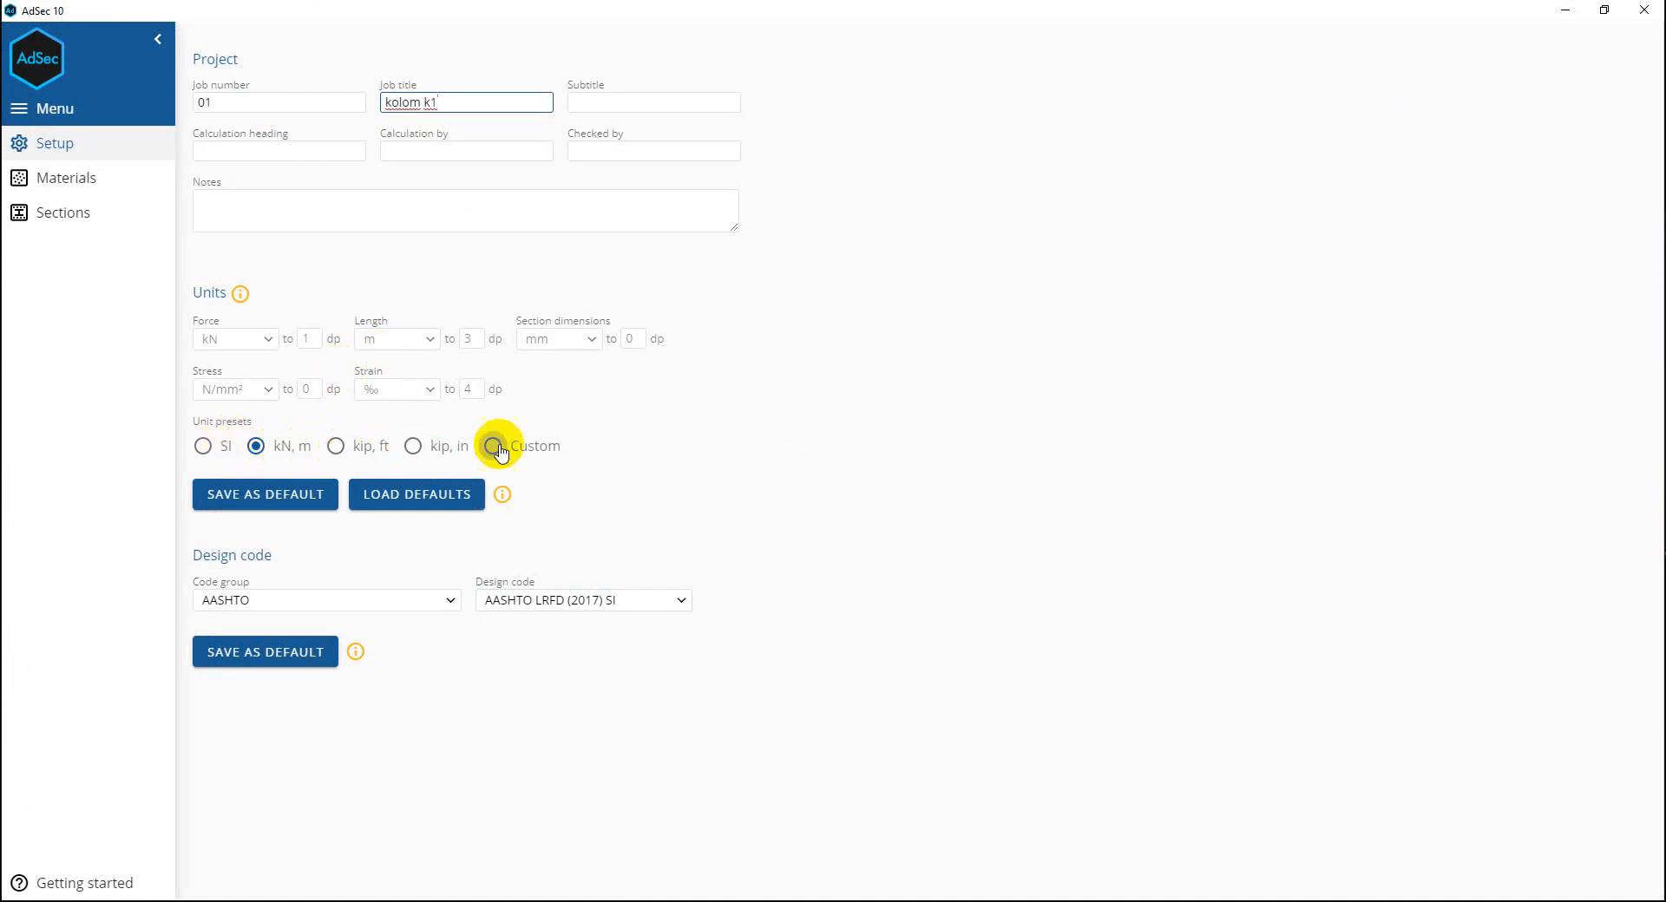
Choose the kN, m unit preset and select AASHTO LRFD (2017) SI again within the AASHTO code group.
click(279, 458)
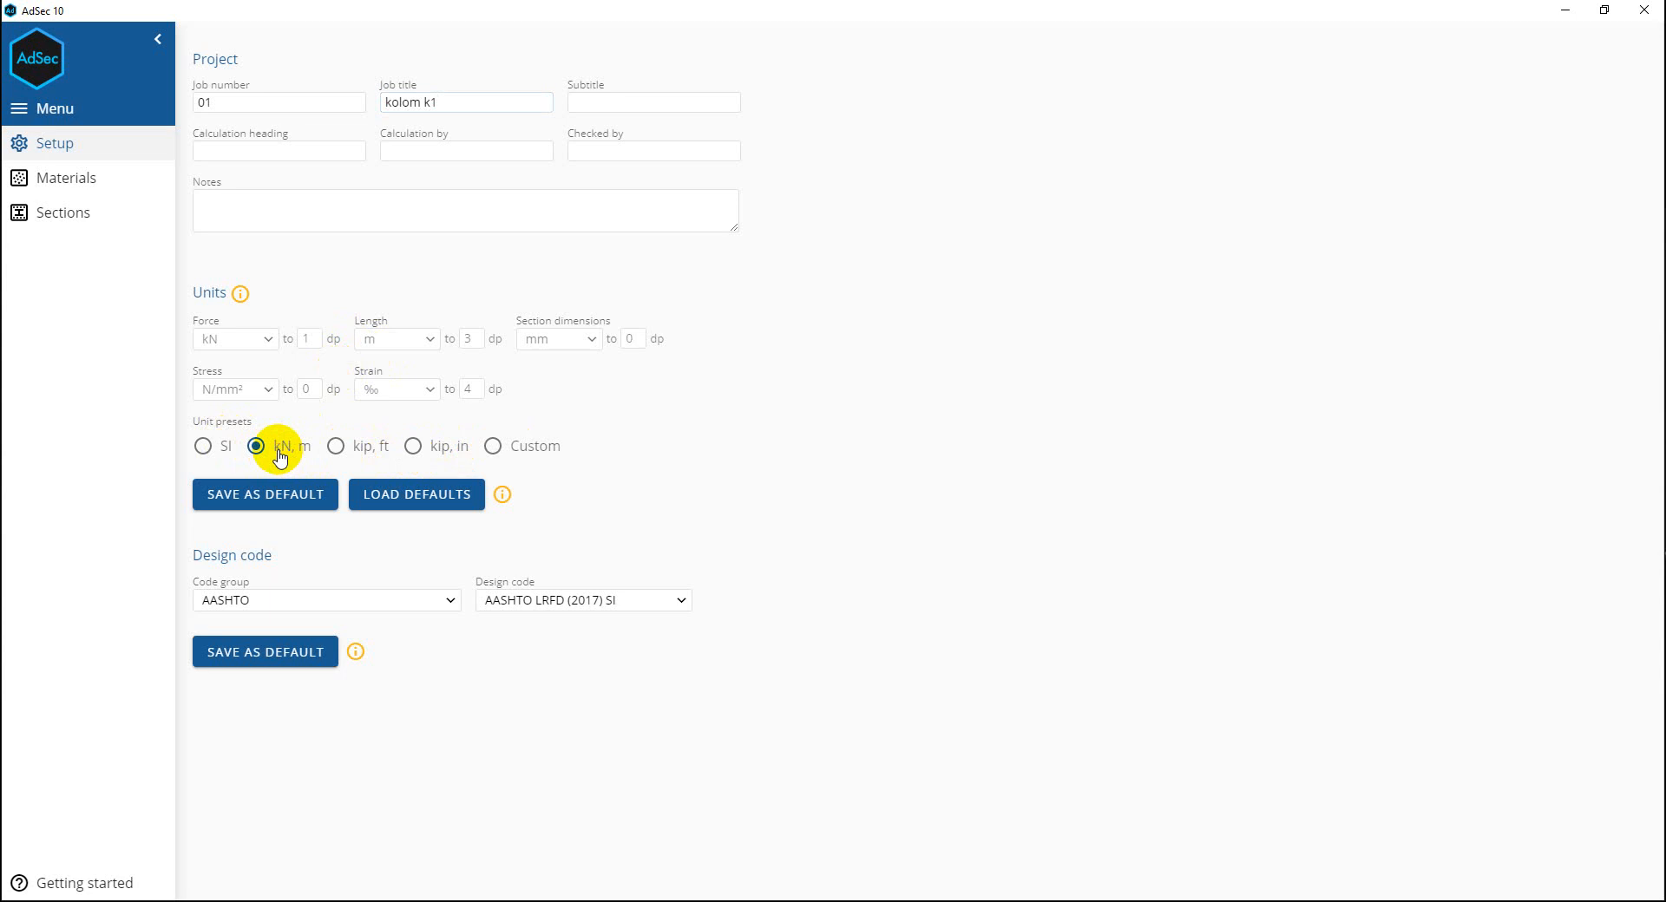
click(413, 603)
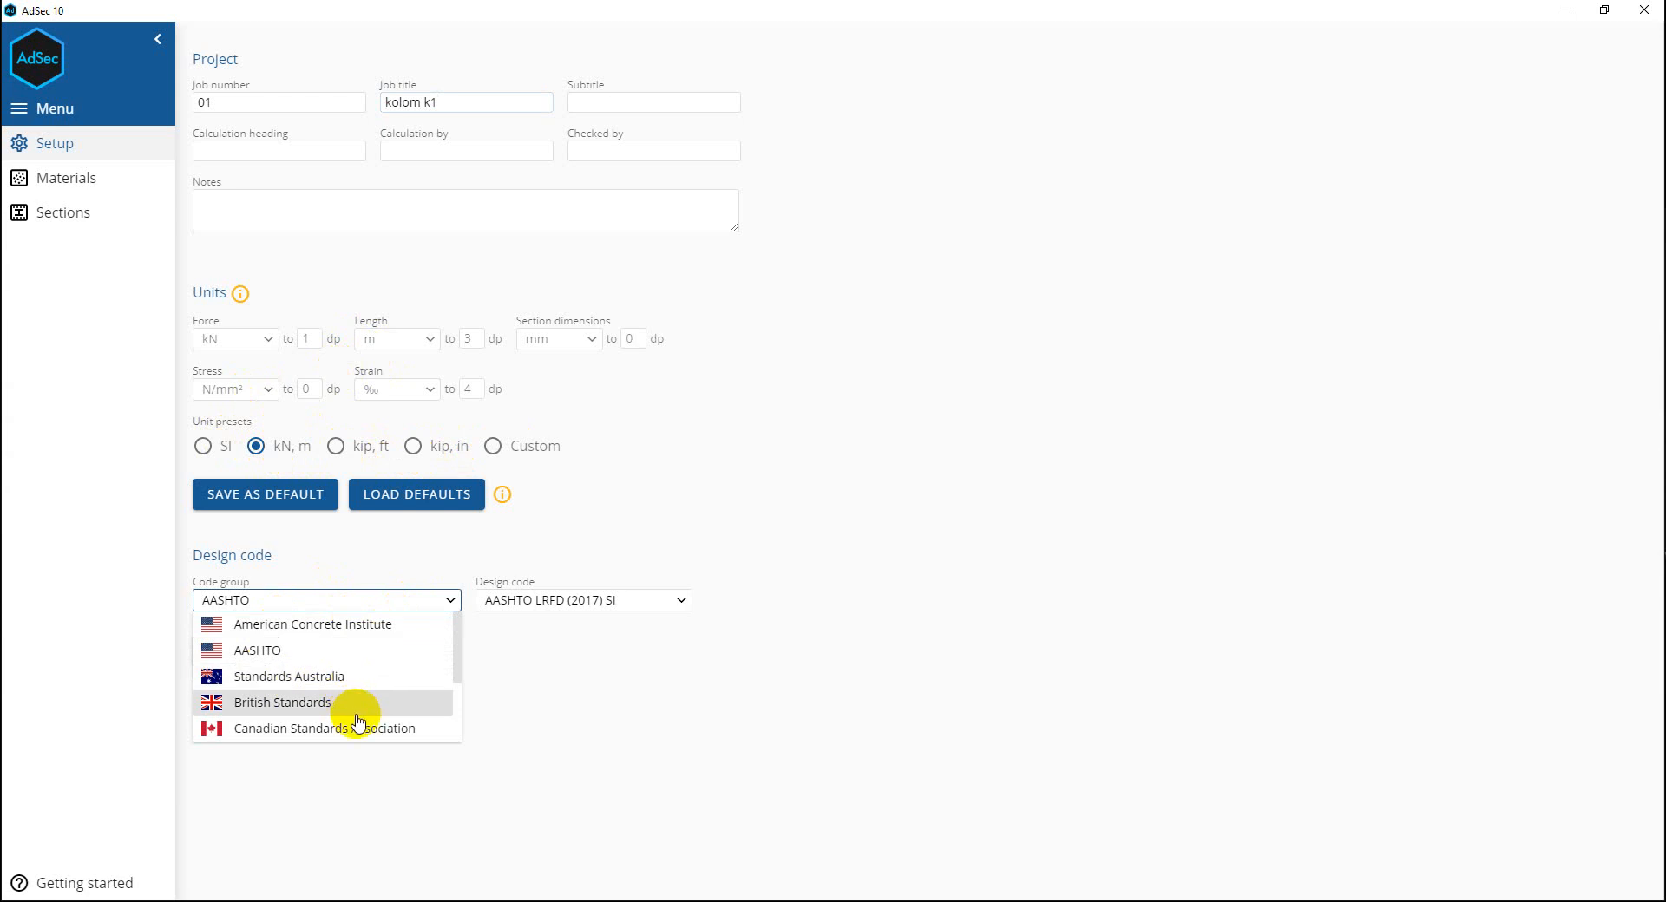
click(534, 677)
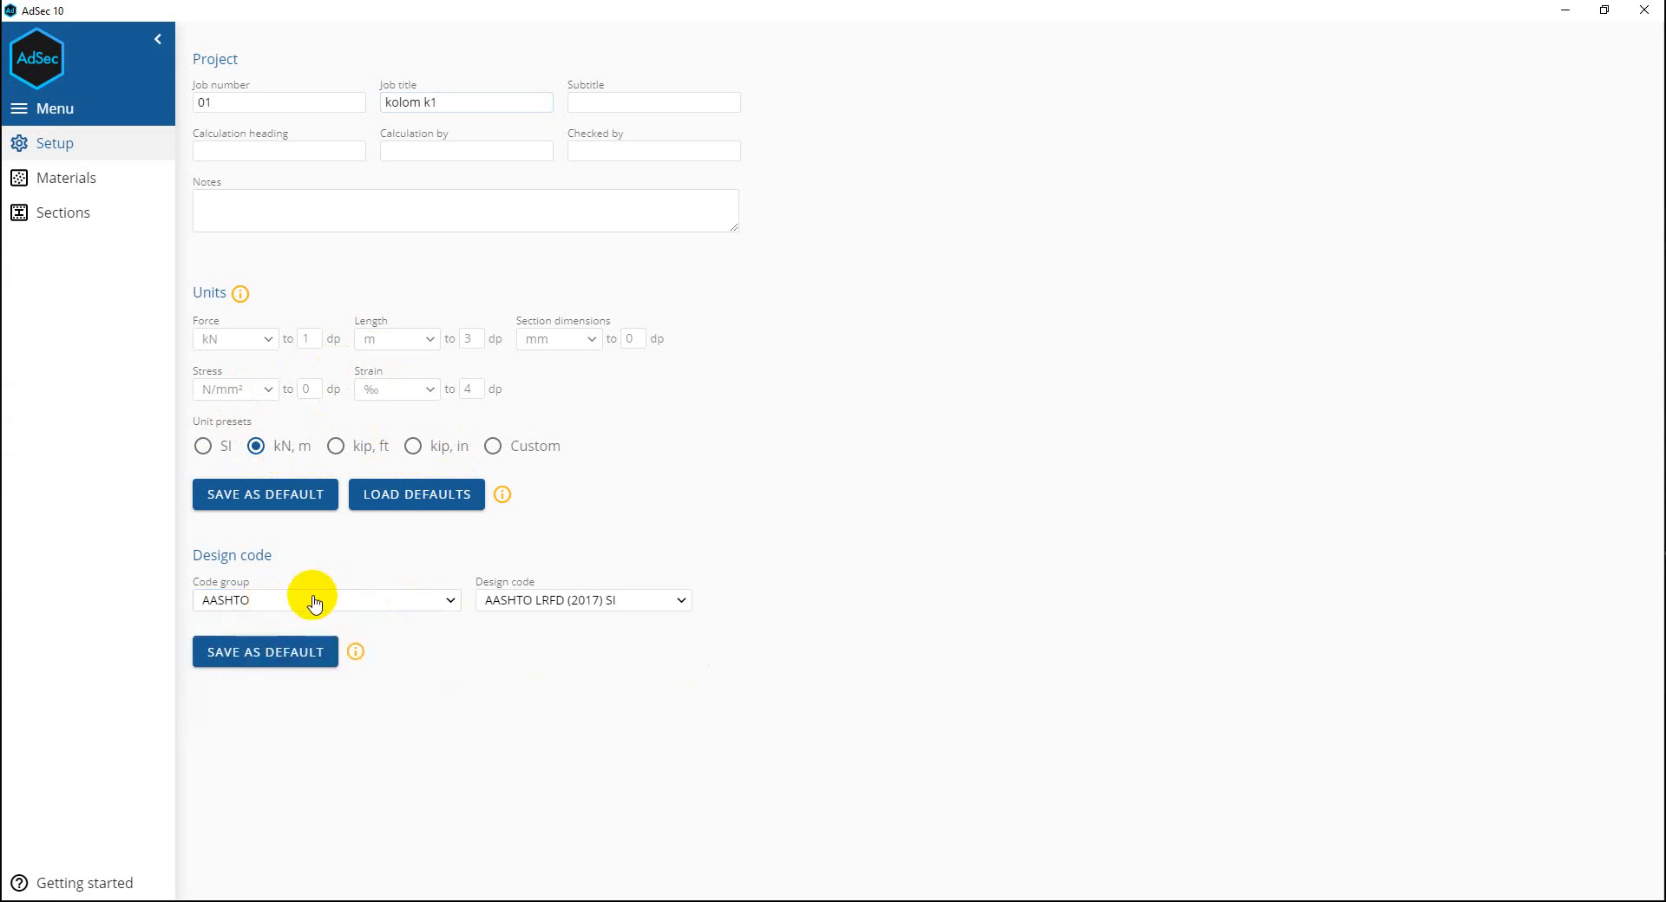
click(633, 606)
click(614, 649)
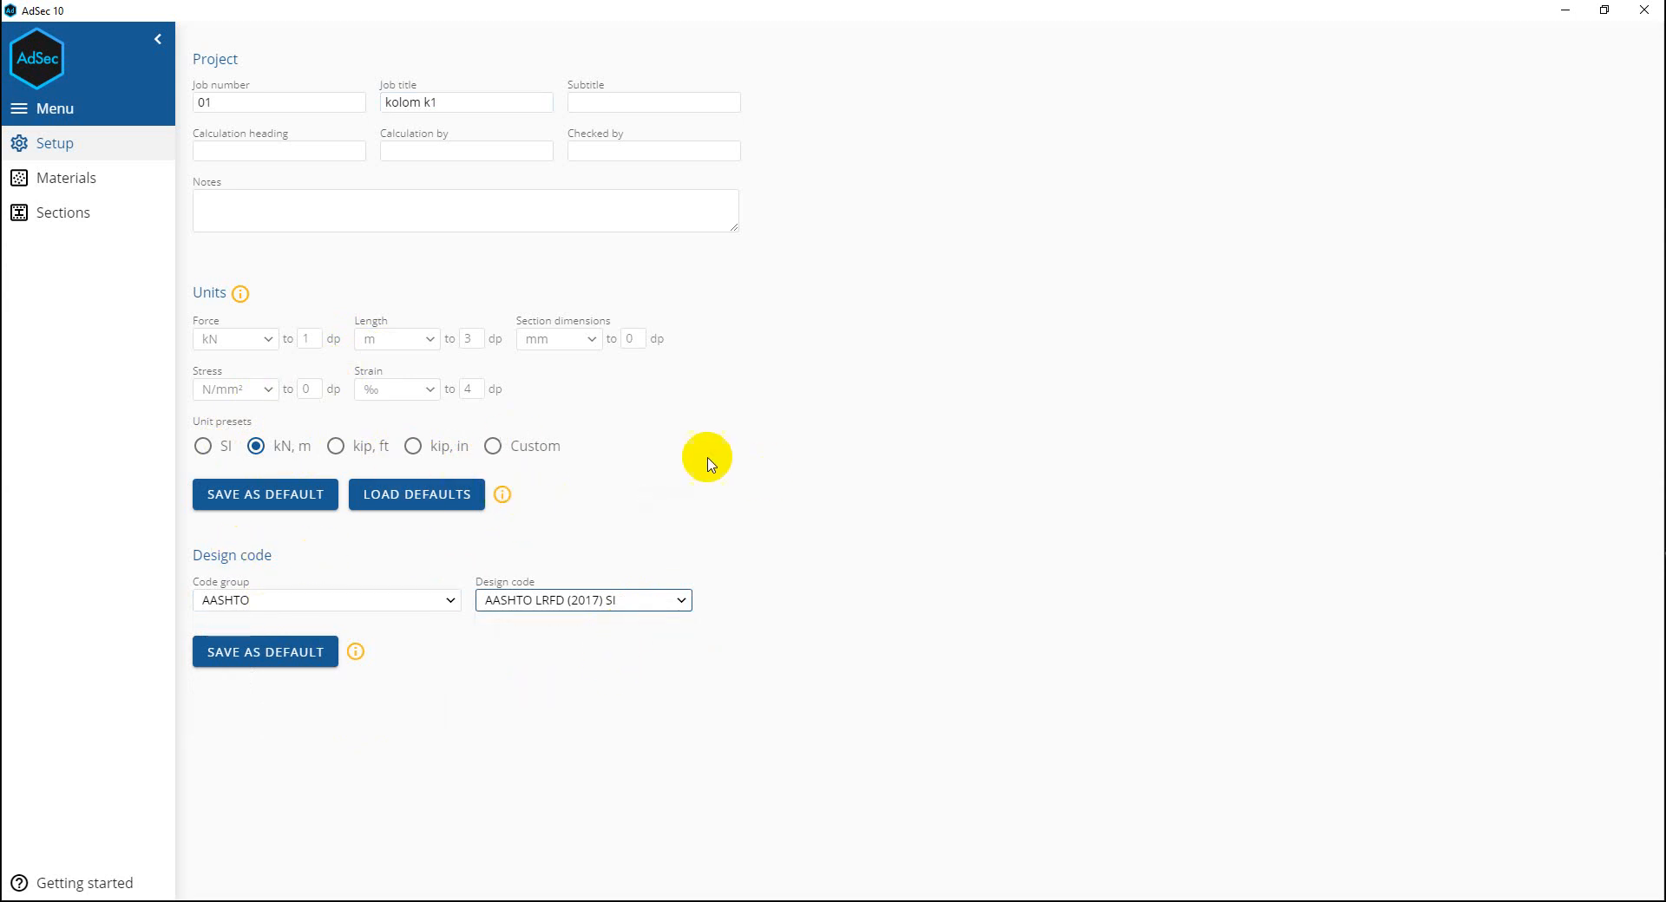
Review the concrete grades and the steel rebar grades available in the project's materials.
click(89, 186)
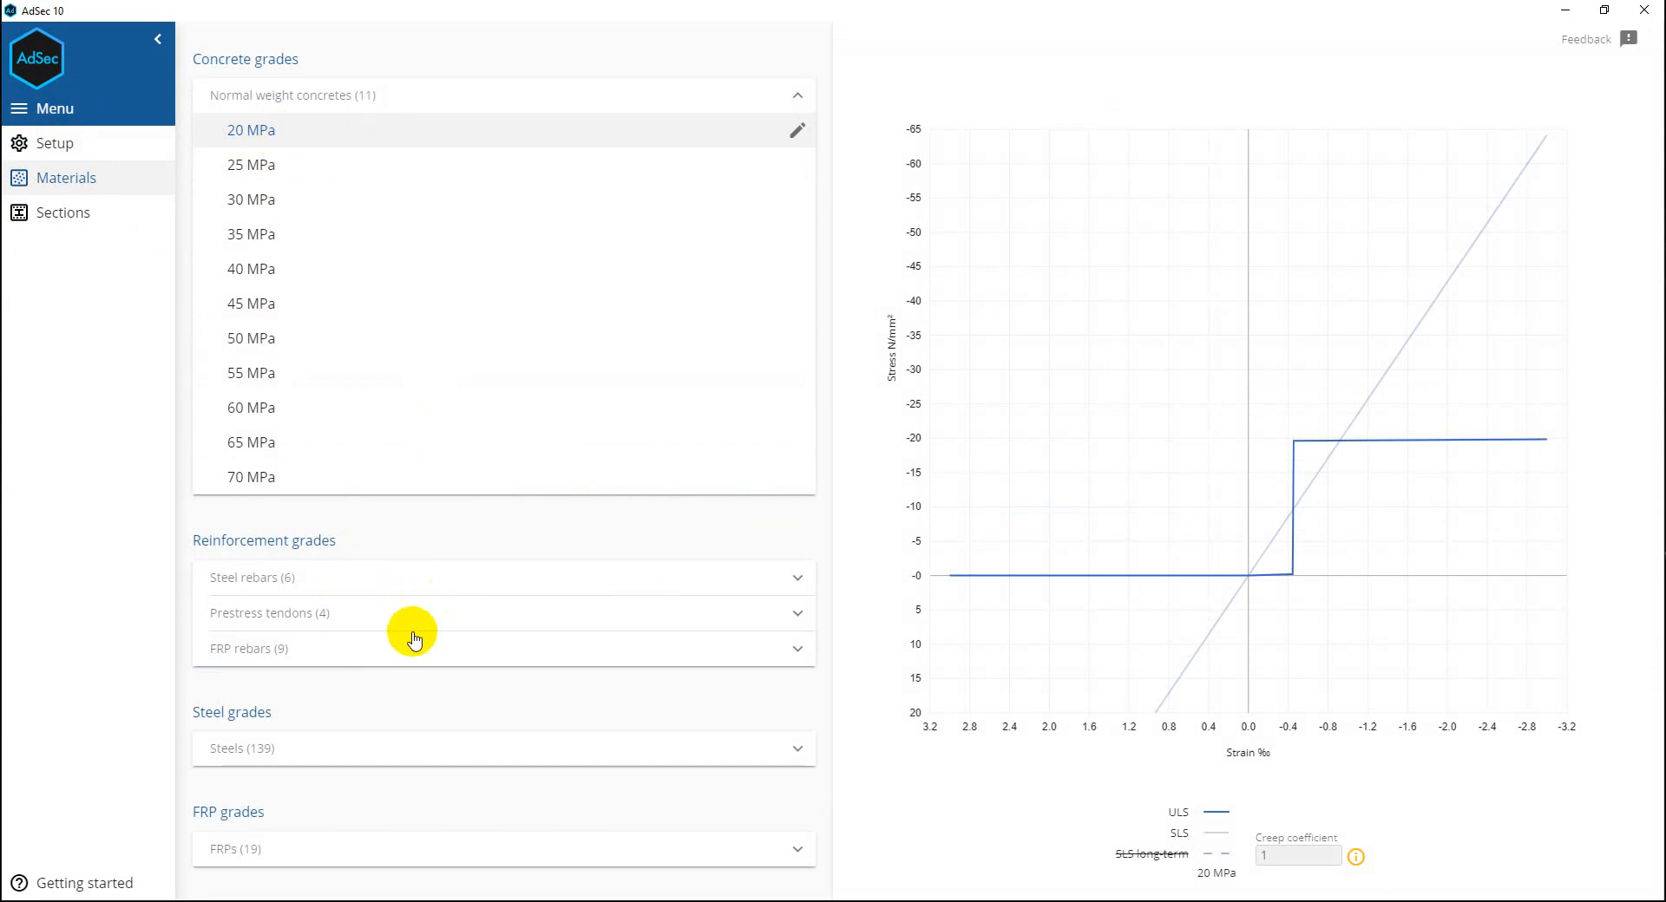
click(480, 577)
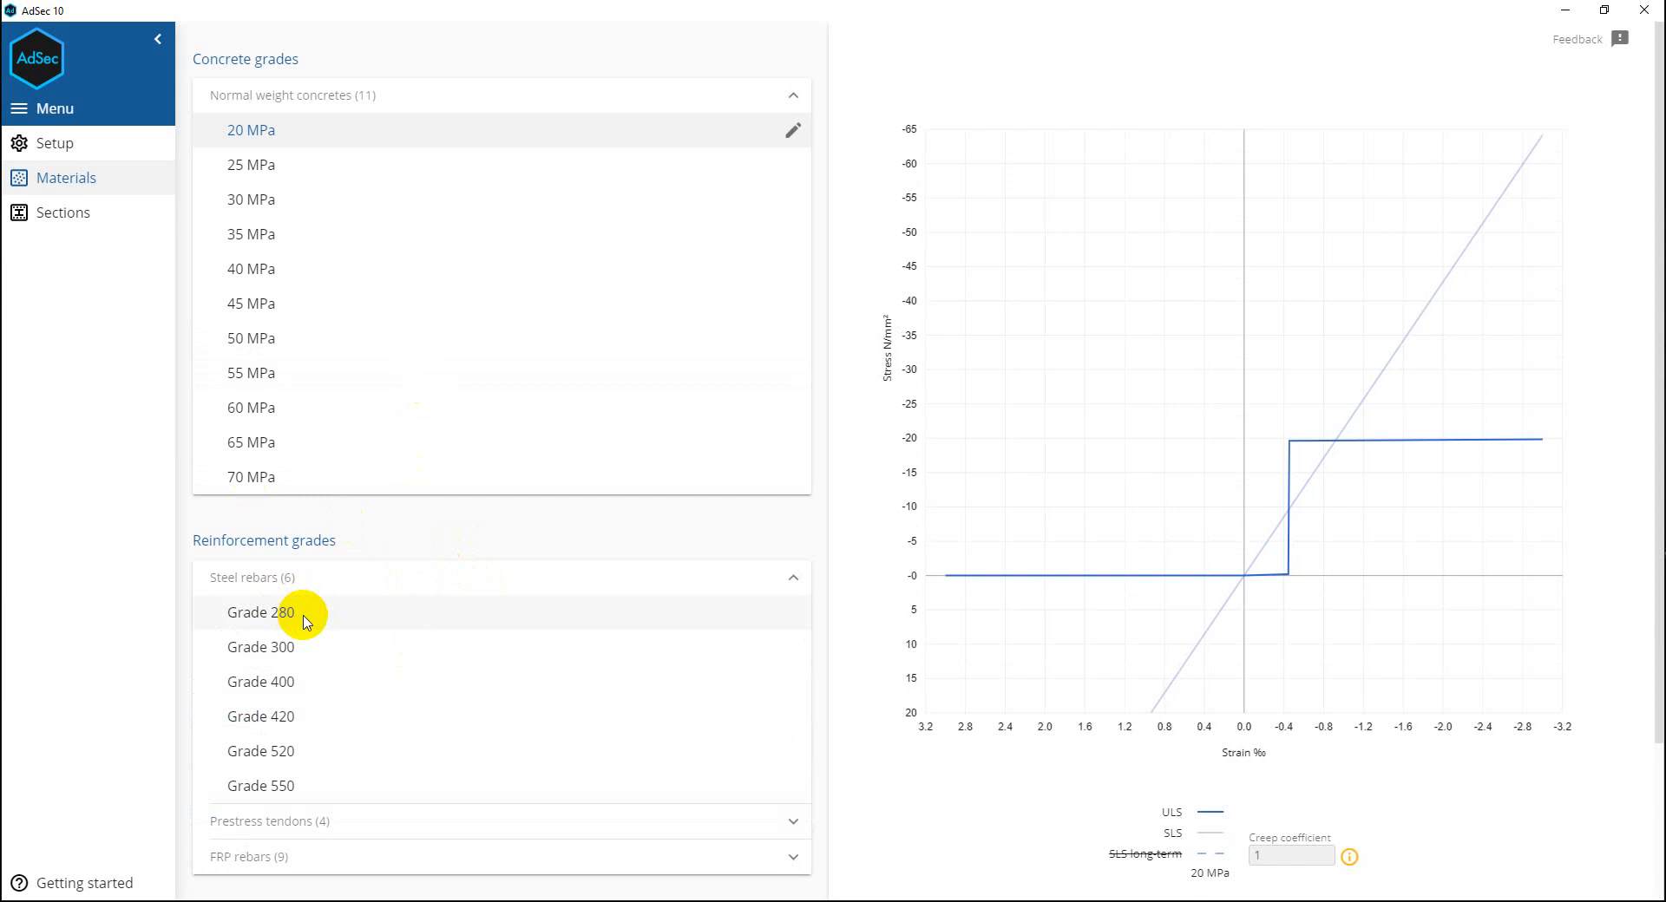
scroll(298, 642, down, 2)
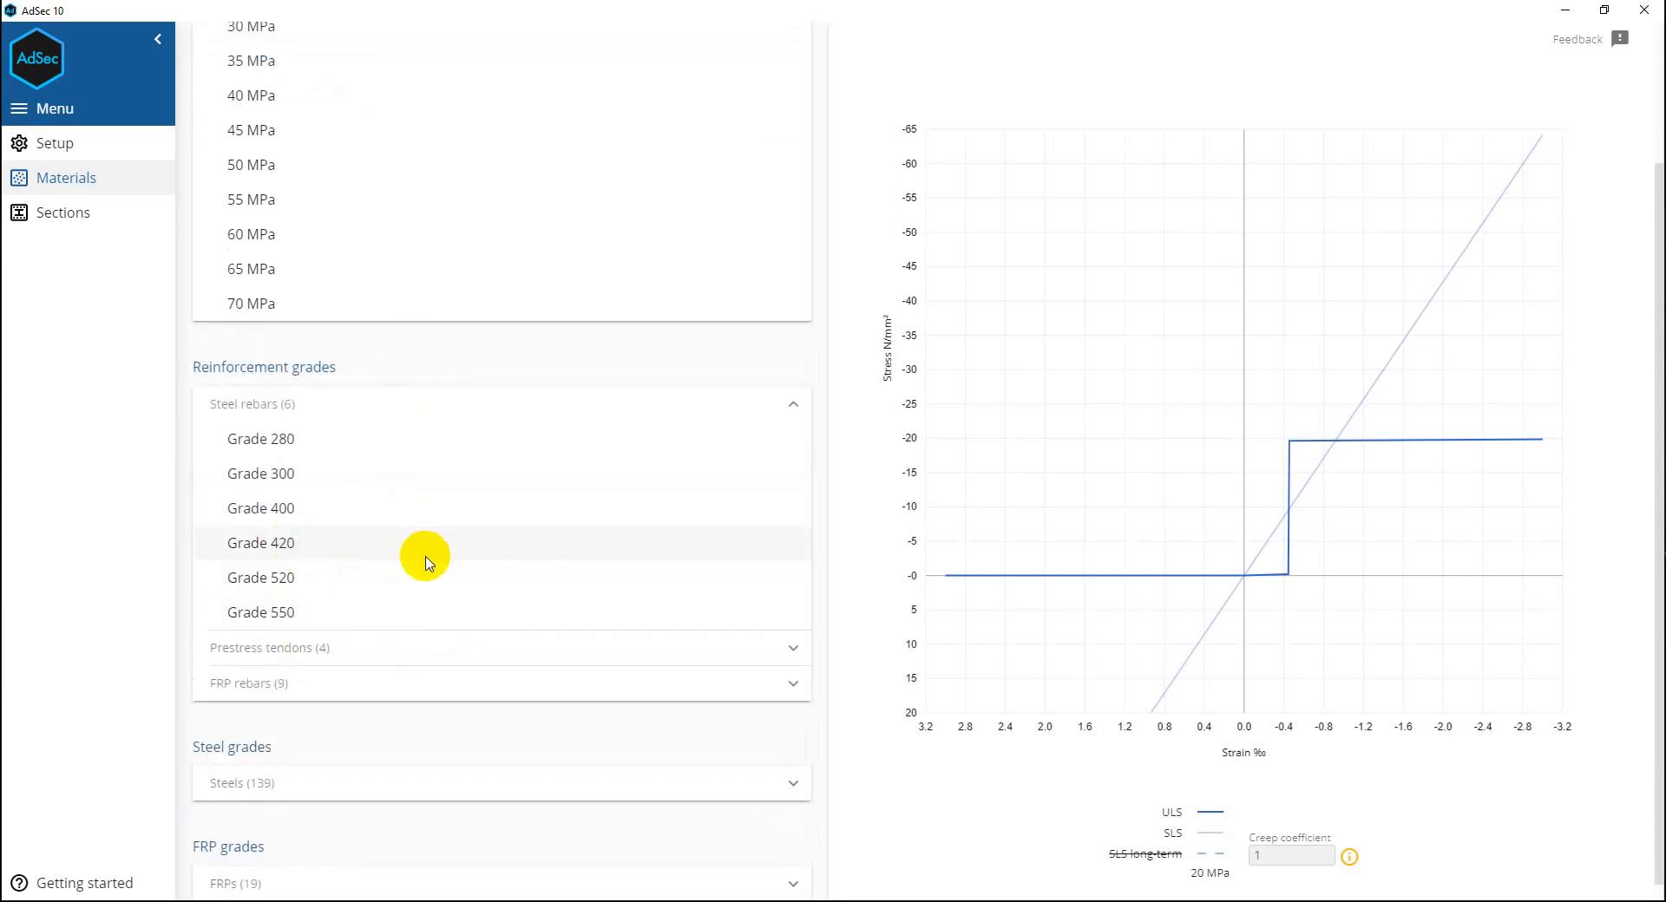
Add a square RC column to the section list and open its definition.
click(66, 220)
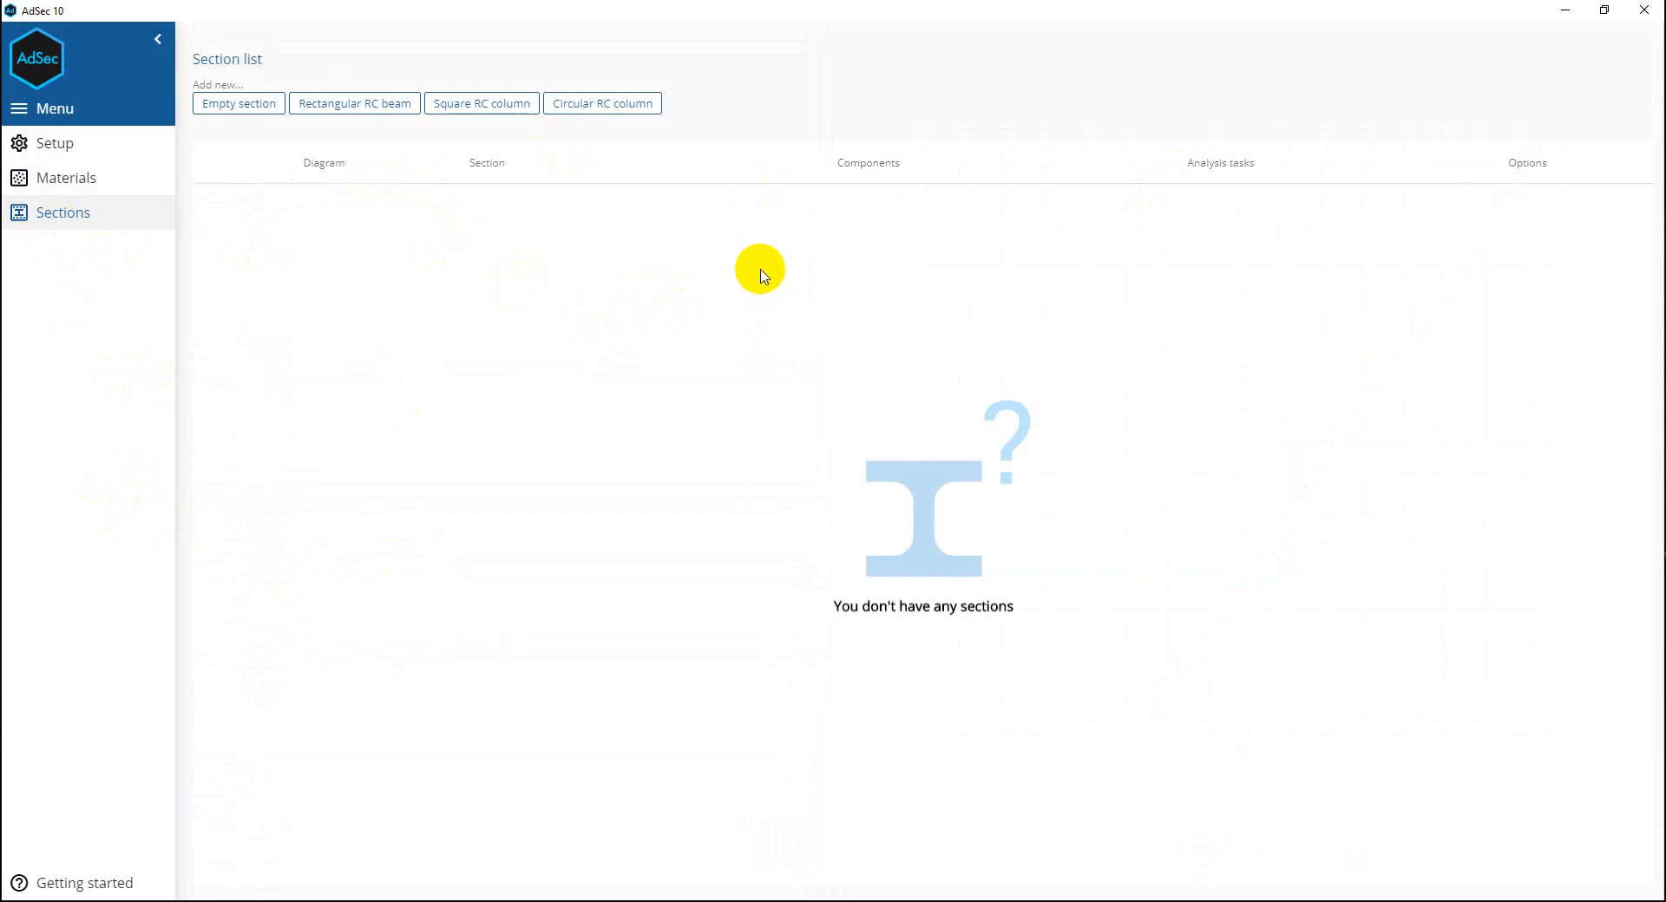
click(230, 116)
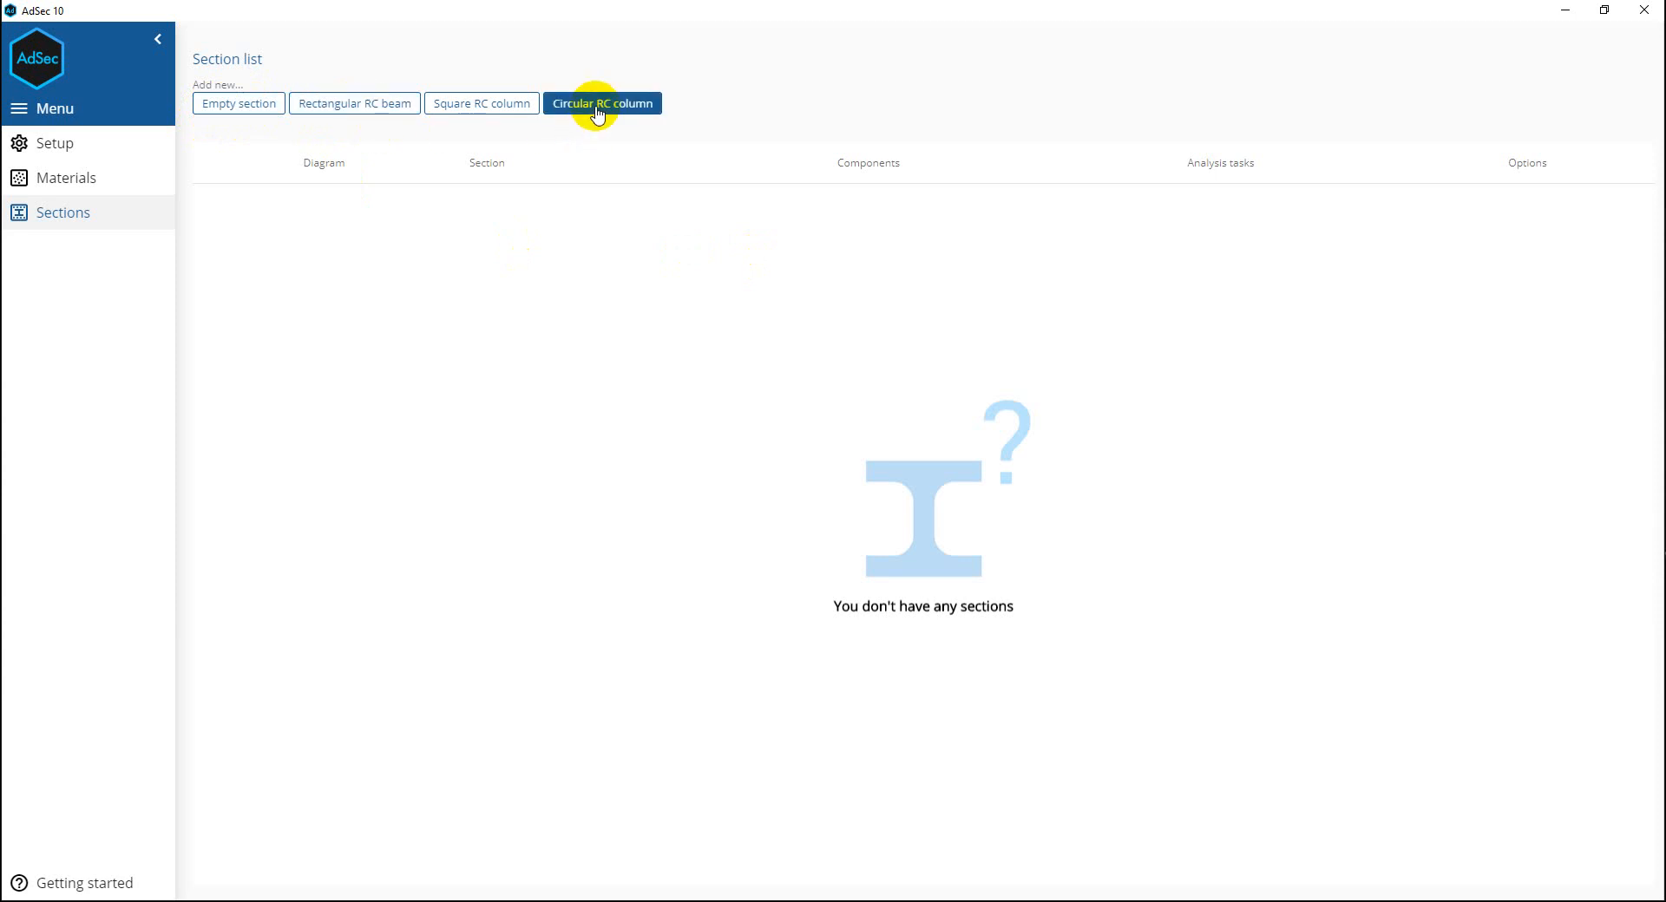
click(484, 105)
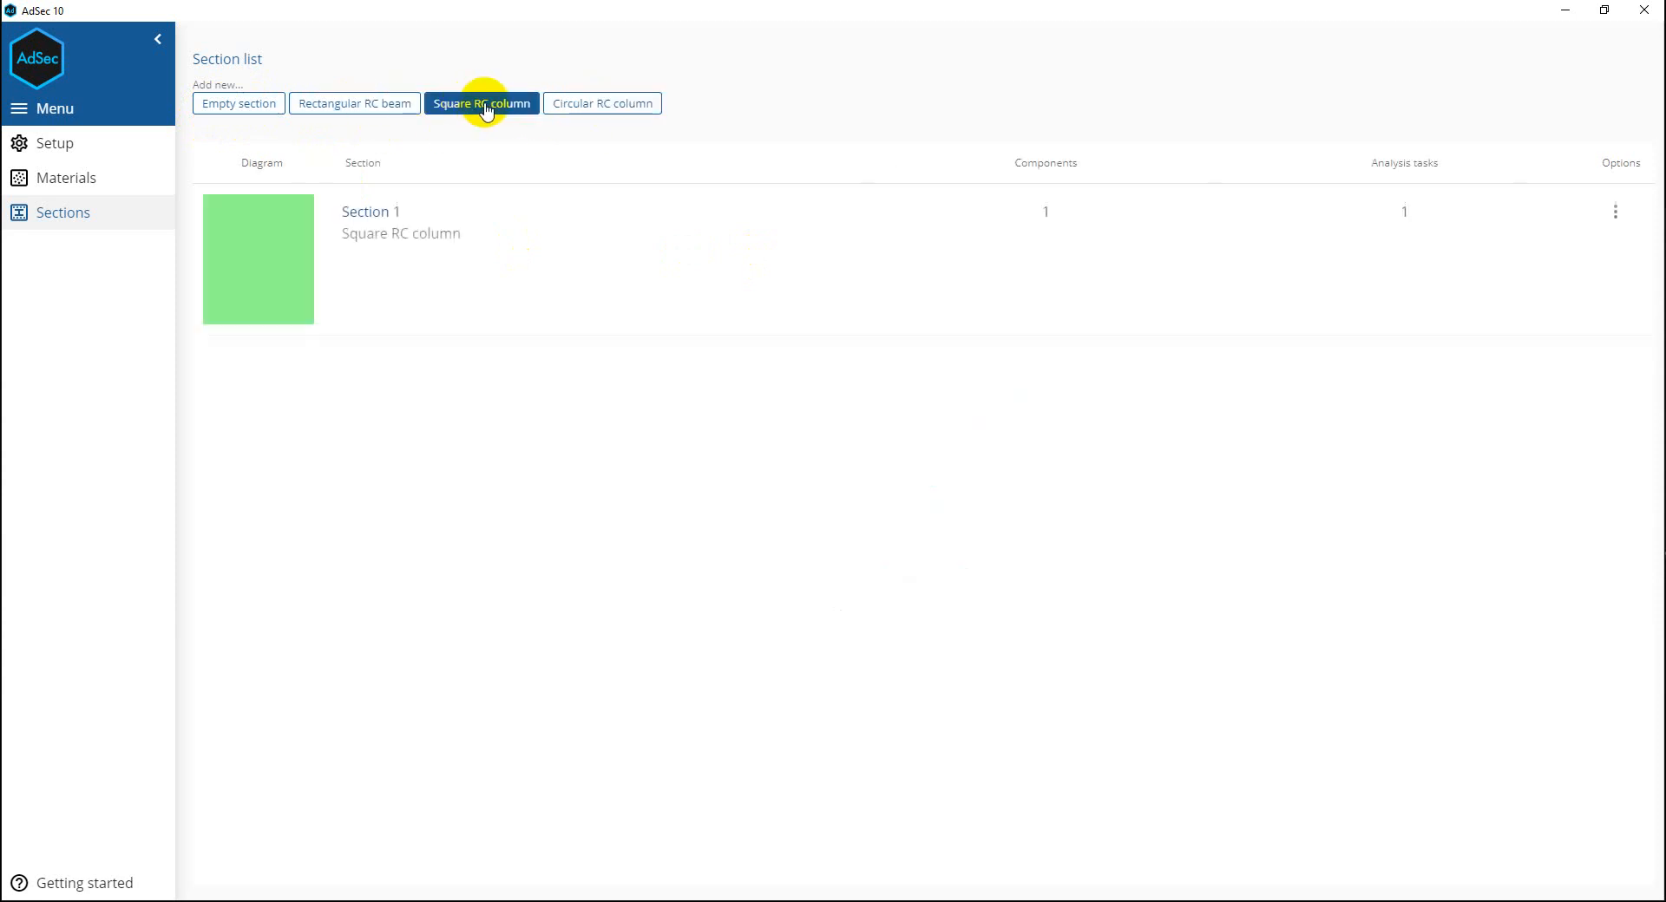
click(255, 278)
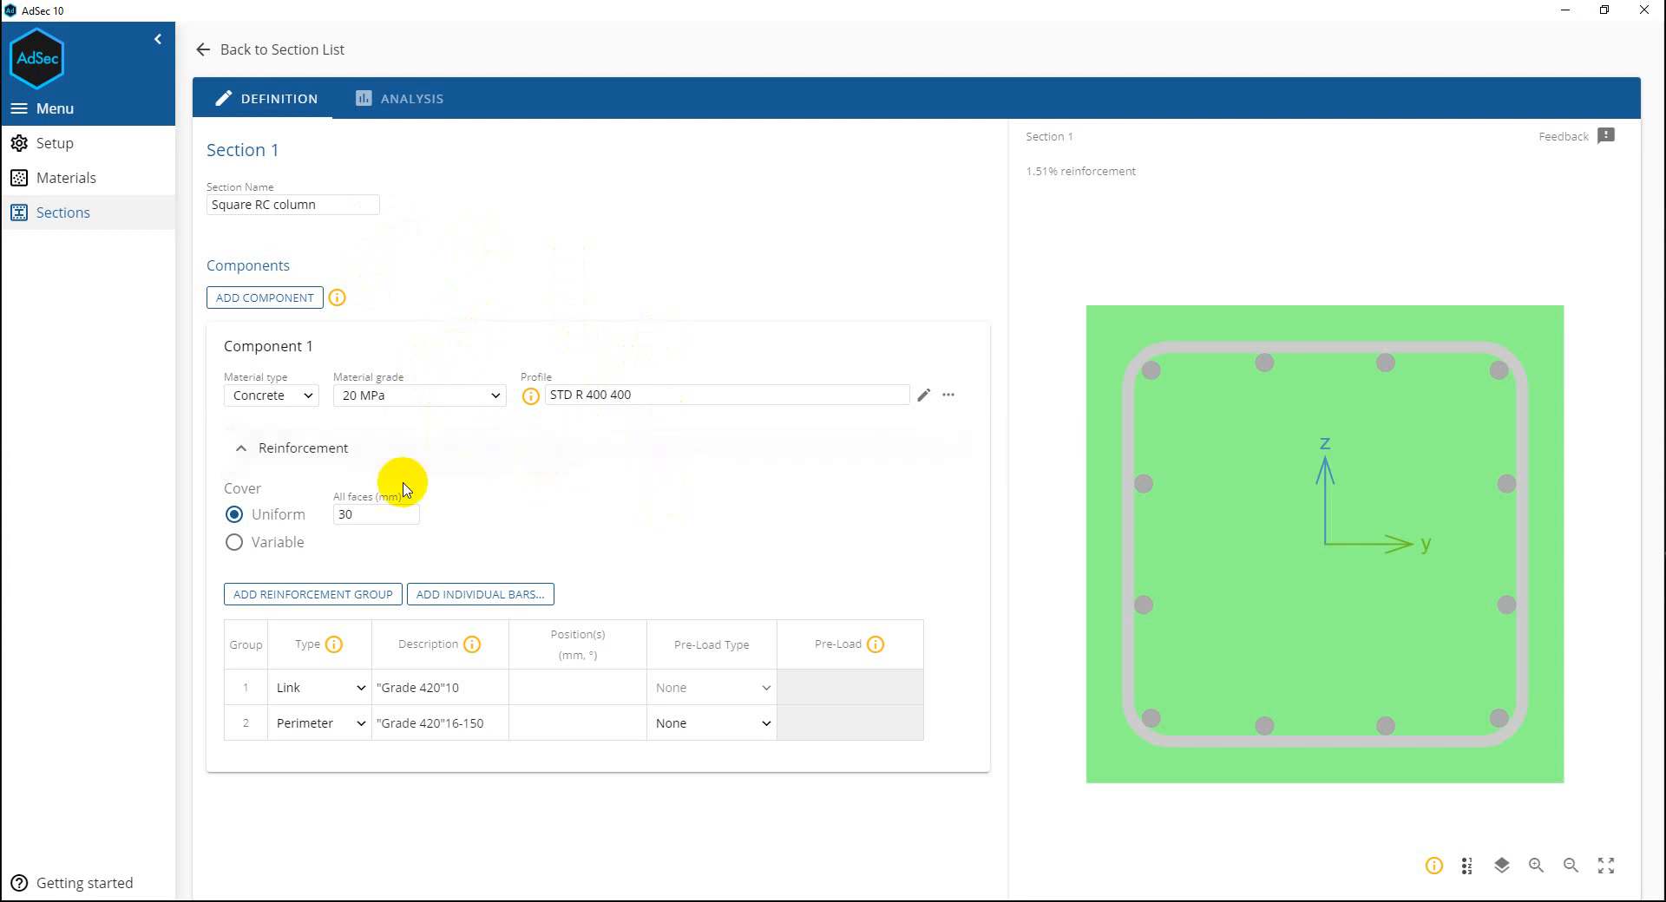
Keep Concrete as the material type of Component 1 and select the 20 MPa grade.
click(291, 397)
click(296, 403)
click(406, 395)
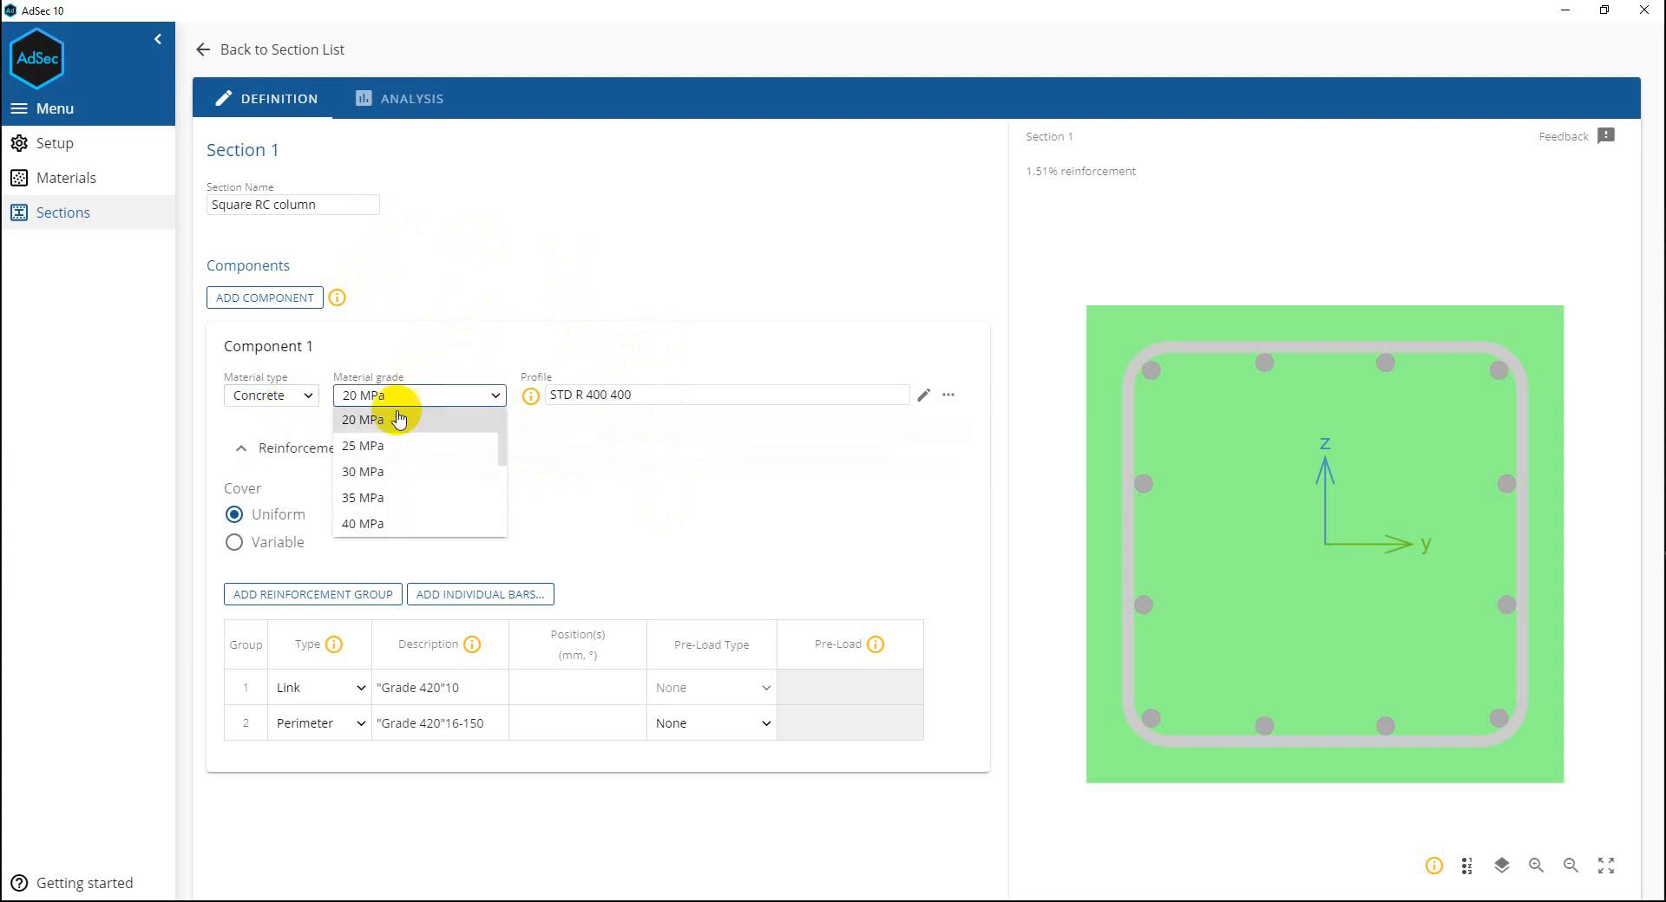
click(404, 417)
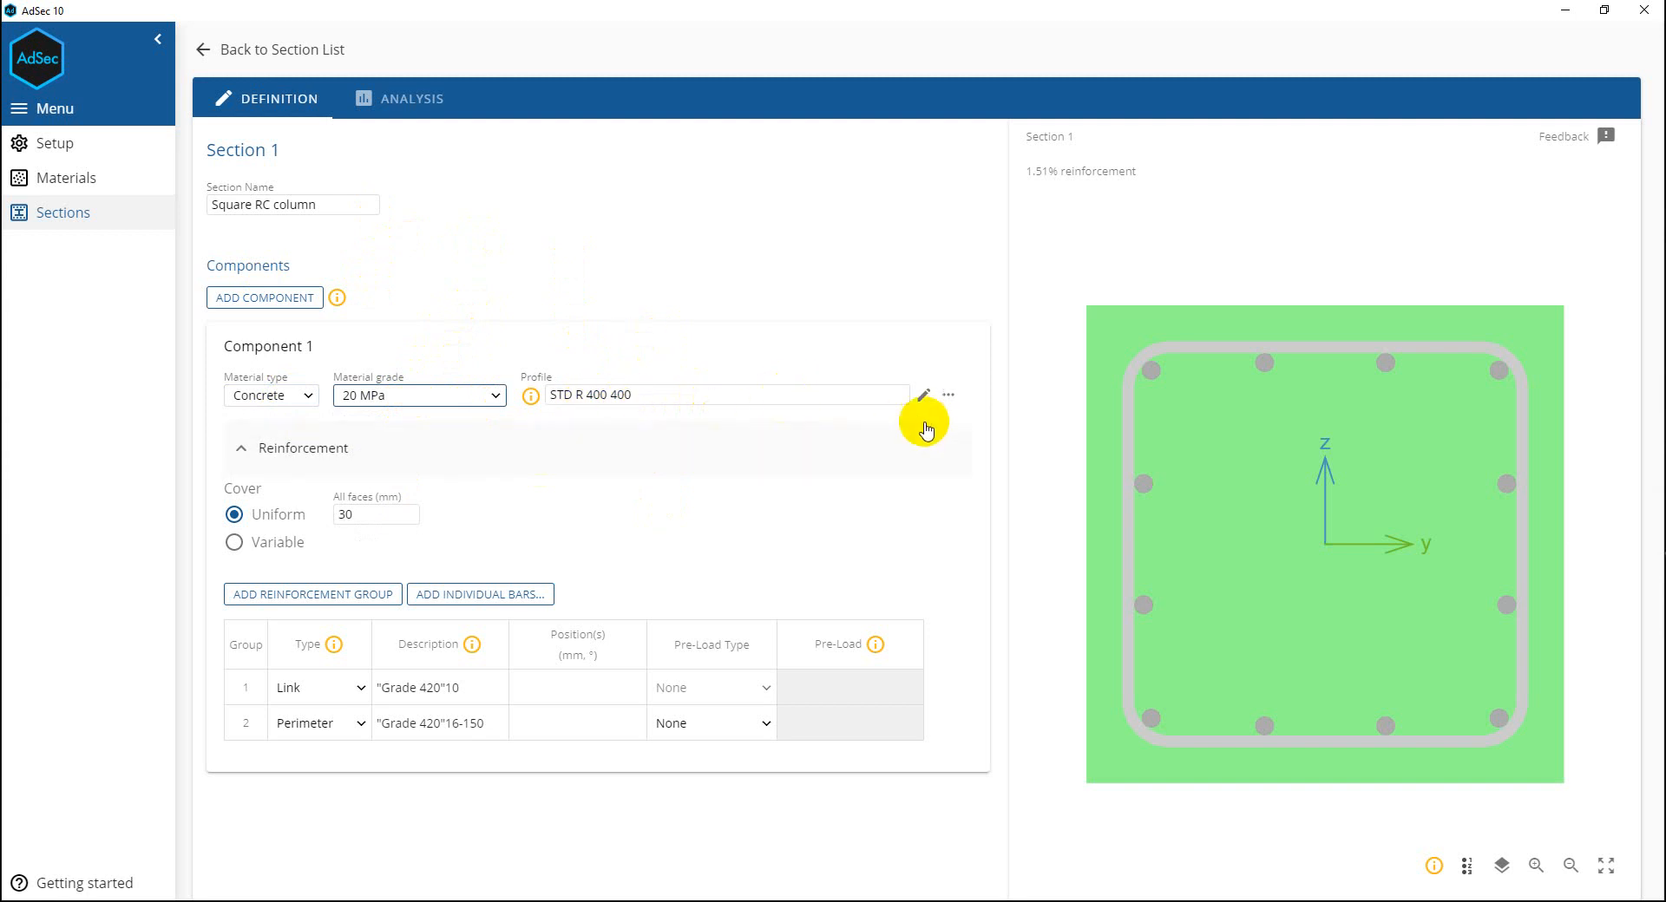
Set the column's rectangular profile to 500 mm depth and 500 mm width.
click(922, 396)
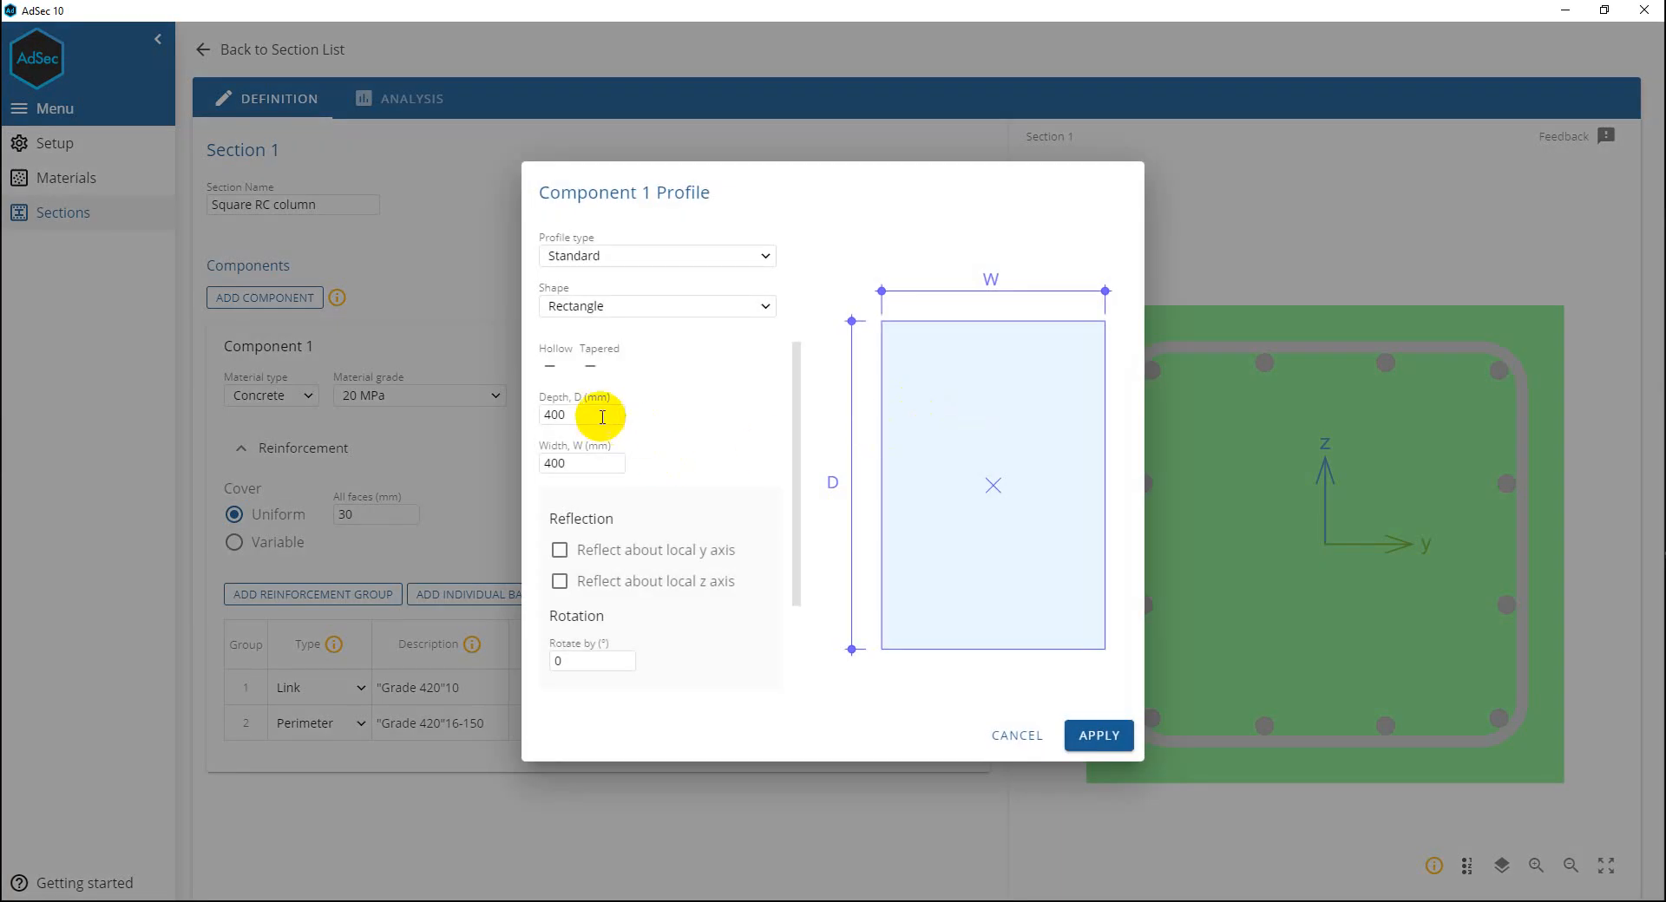
drag(602, 418, 515, 470)
text(500)
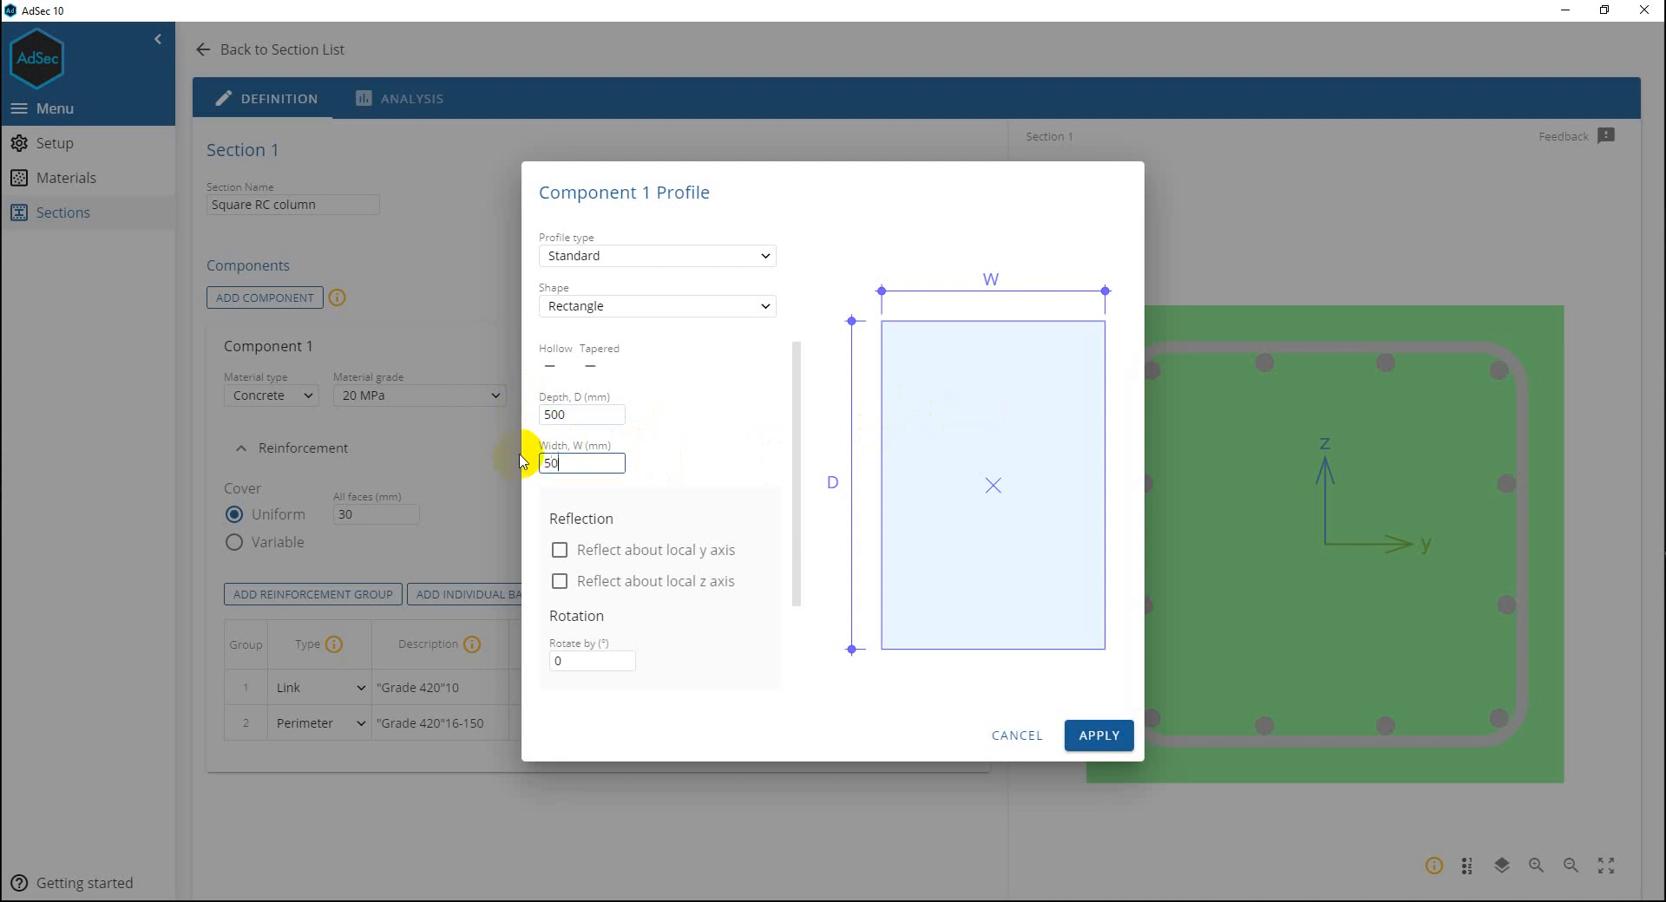
click(1098, 735)
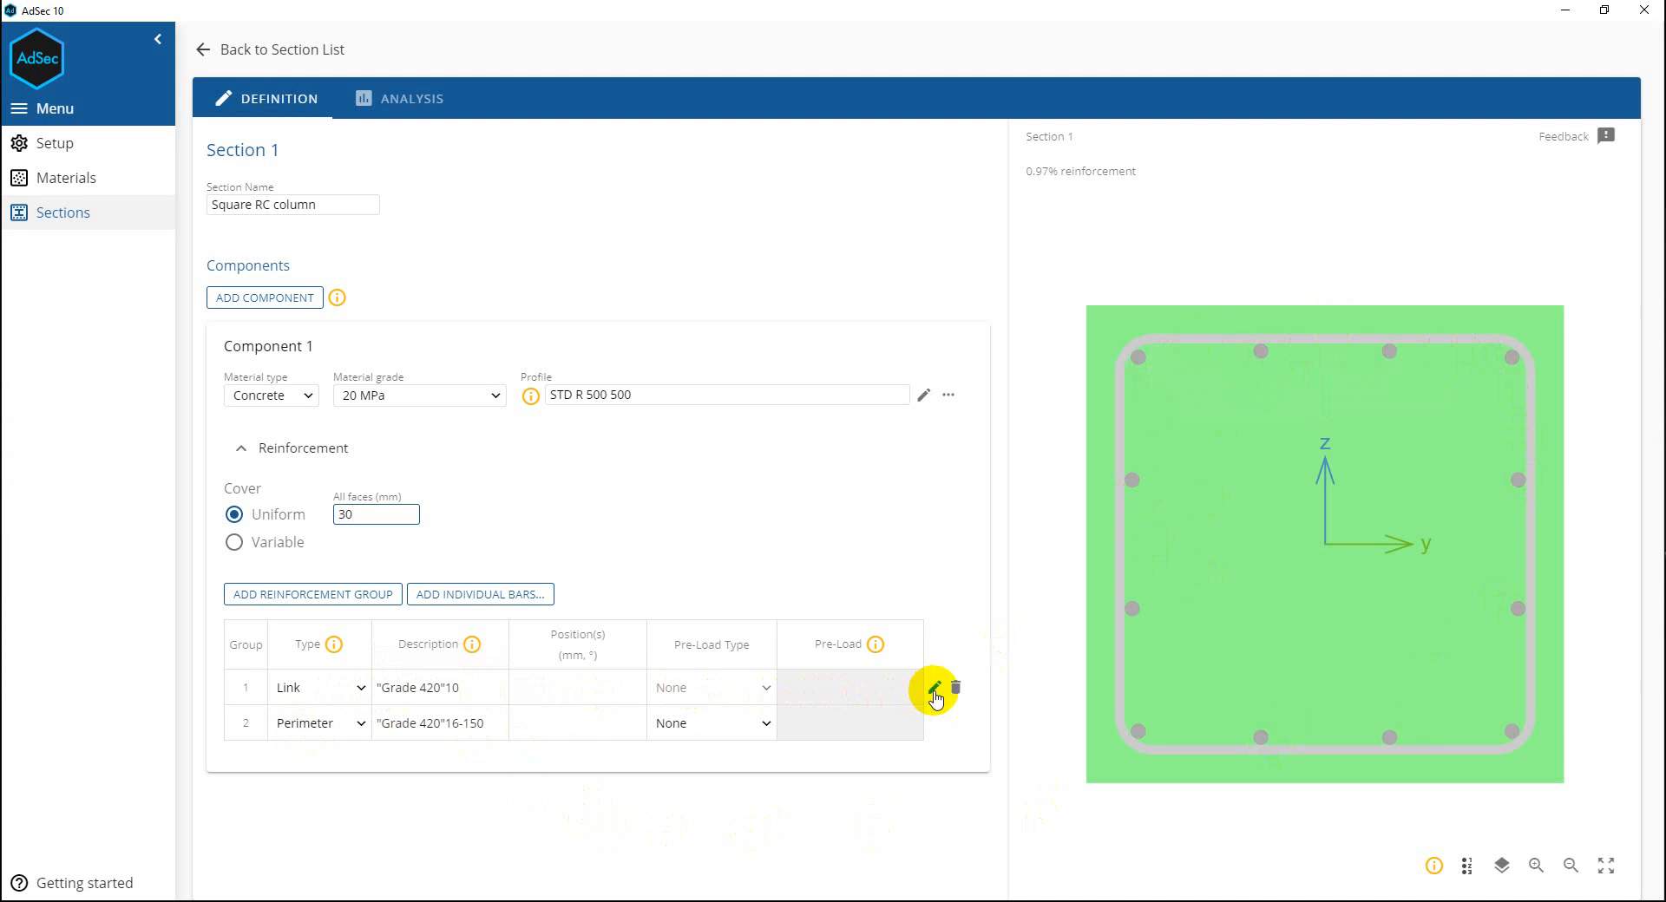
Set the link reinforcement group to Grade 280 with a 10 mm diameter.
click(934, 690)
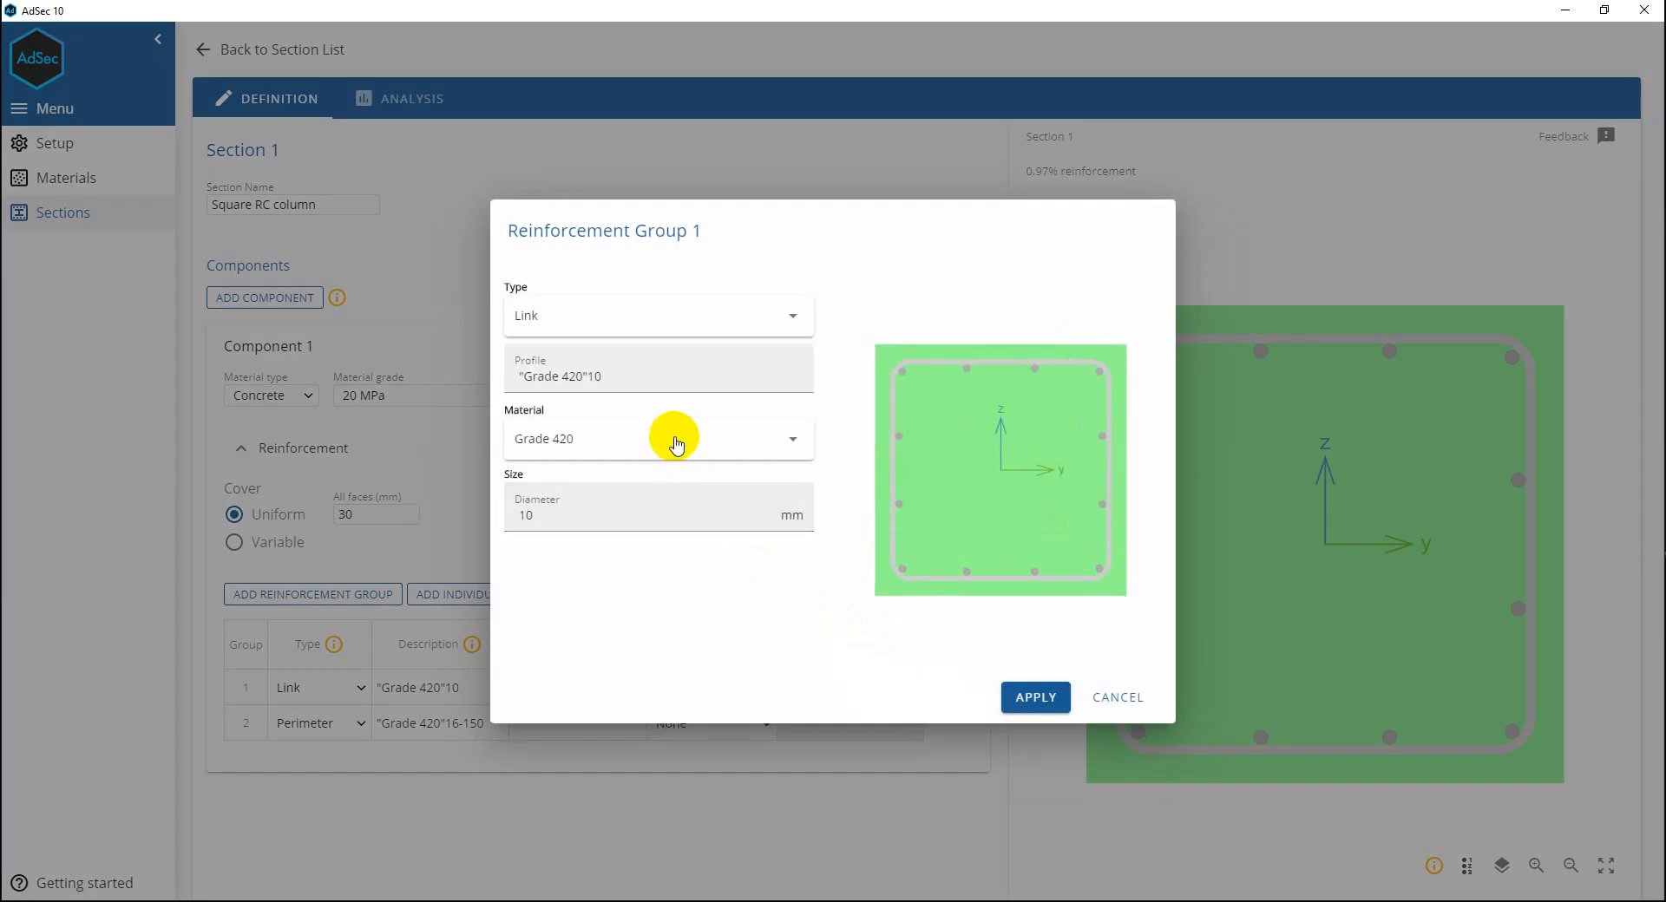
click(676, 445)
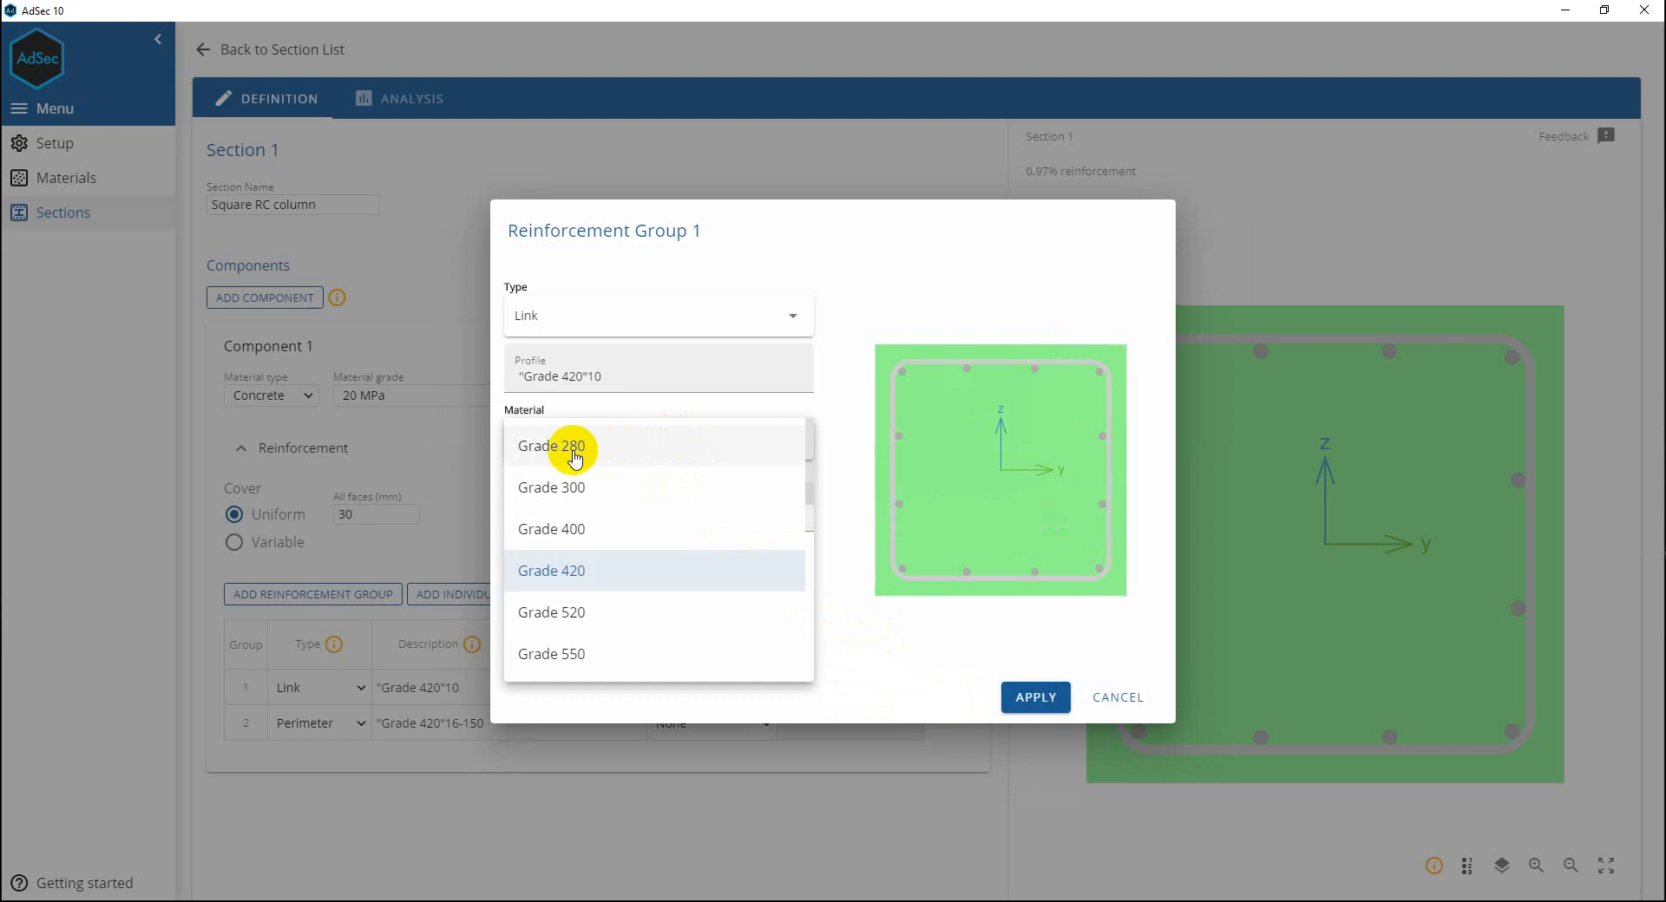
click(593, 457)
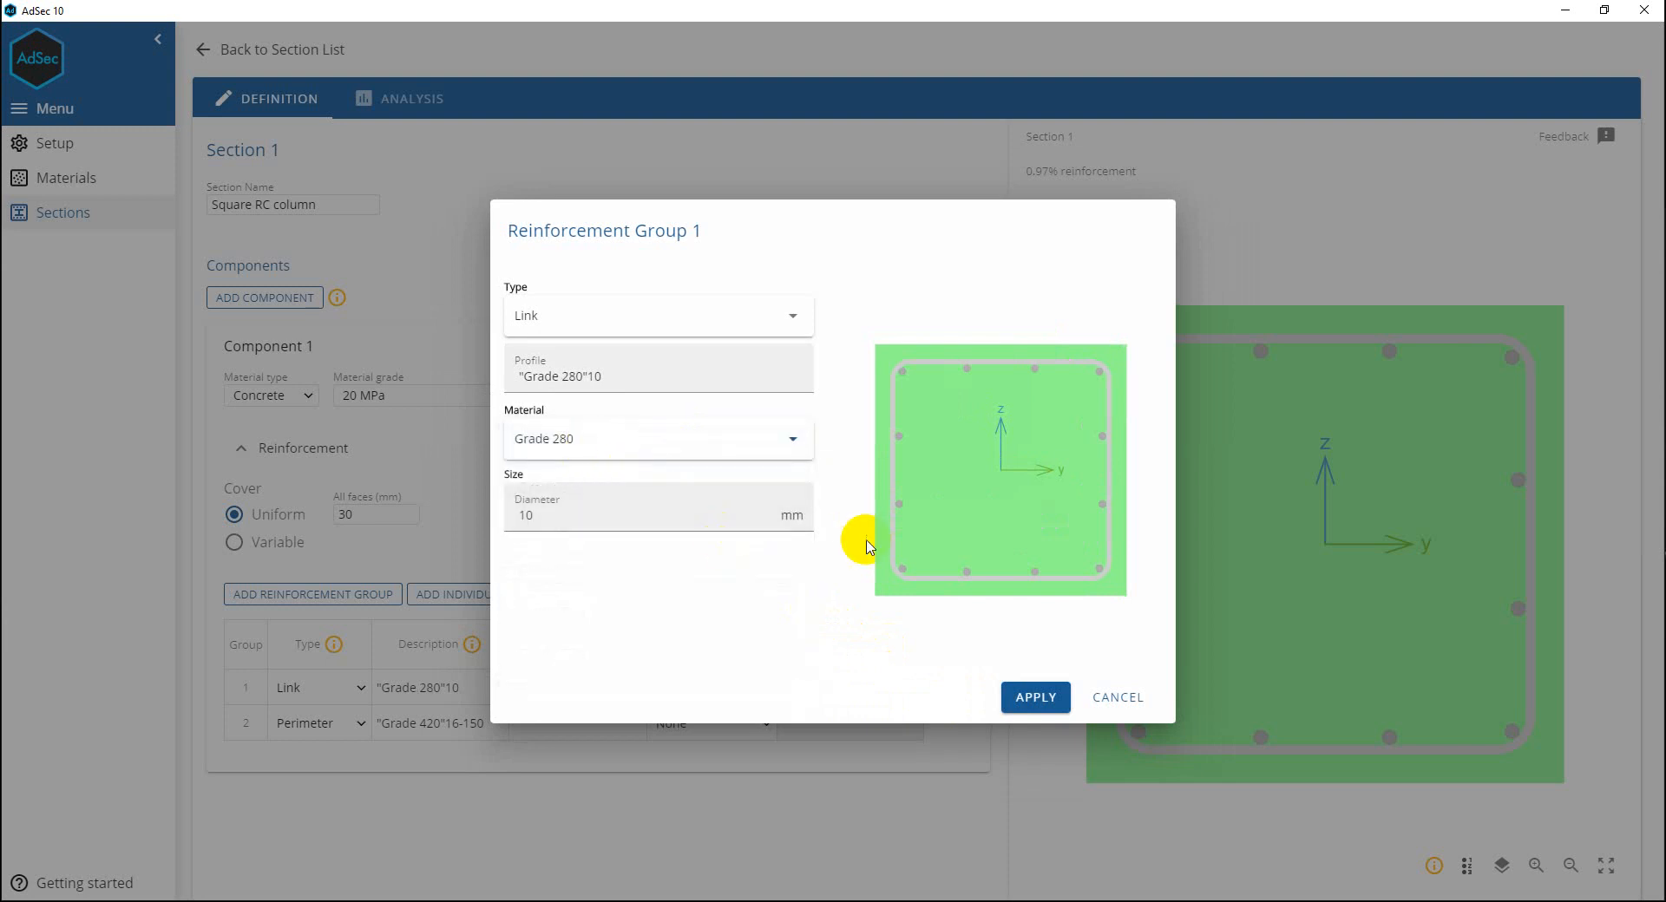
click(593, 523)
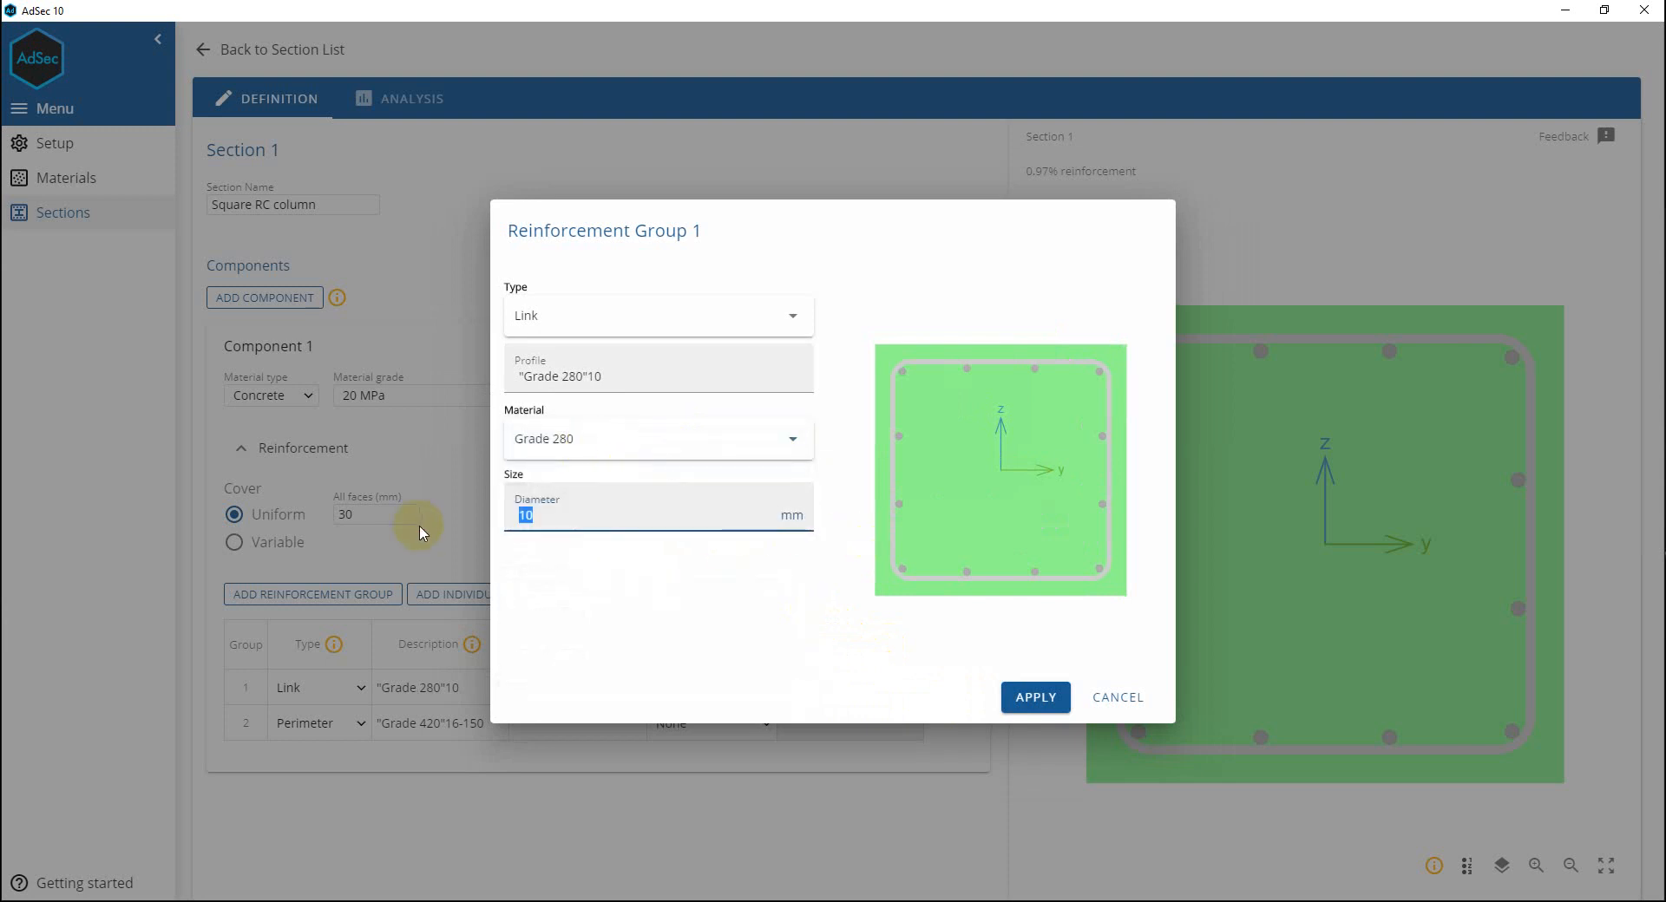
text(10)
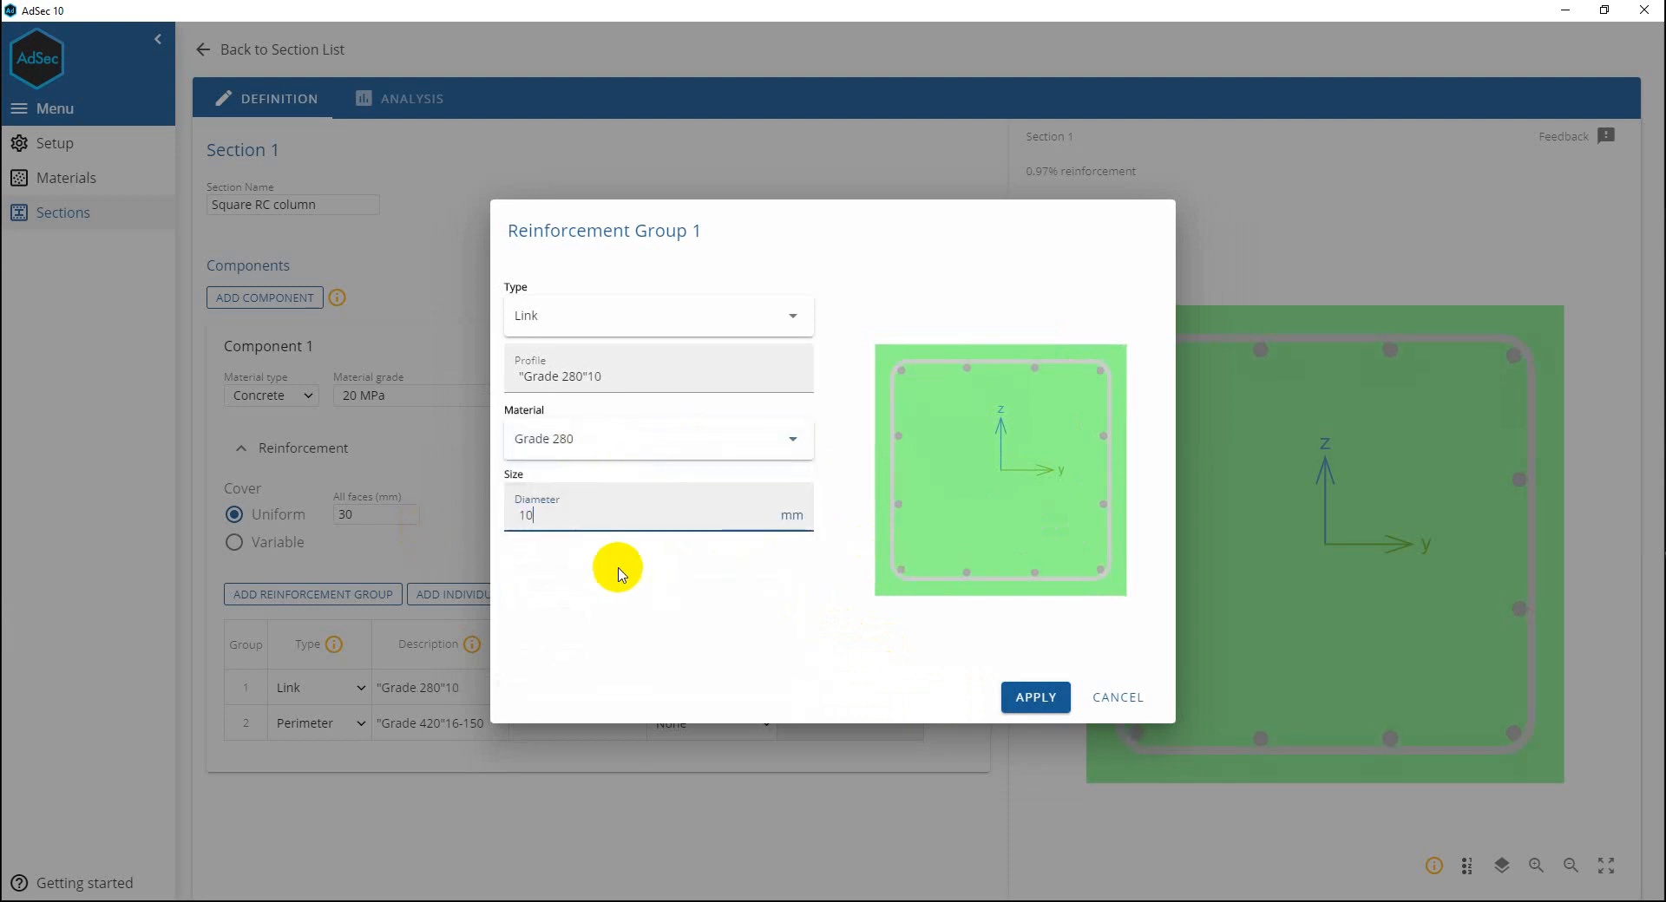
click(1029, 694)
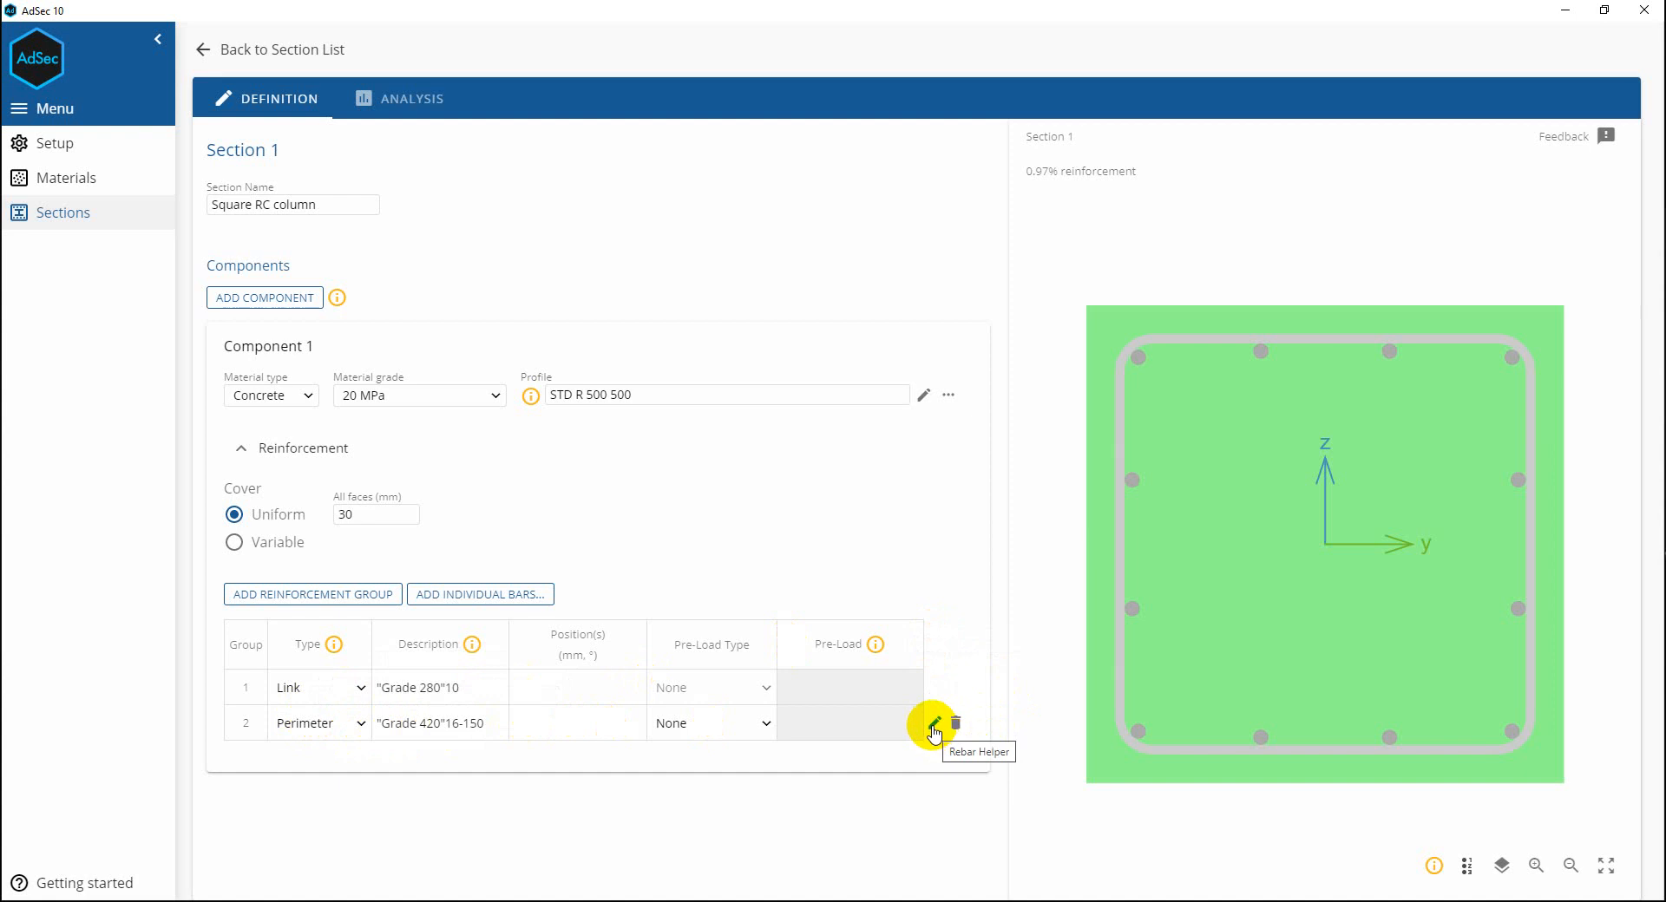
Define Layer 1 of the perimeter reinforcement group by number of bars, with 18 bars.
click(933, 727)
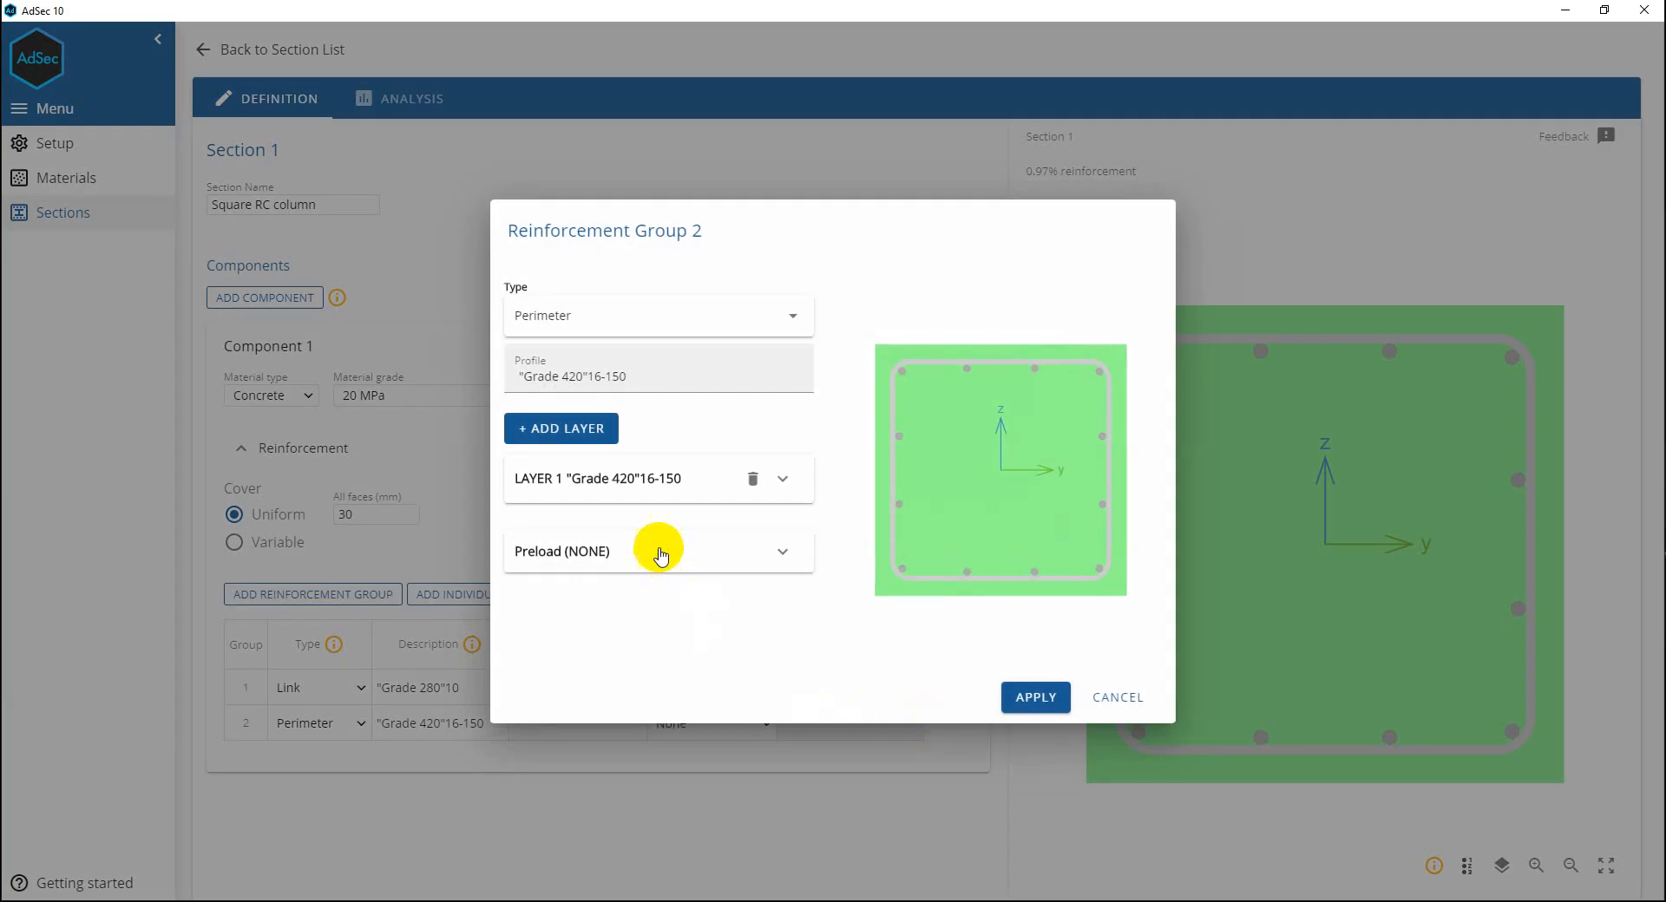
click(678, 372)
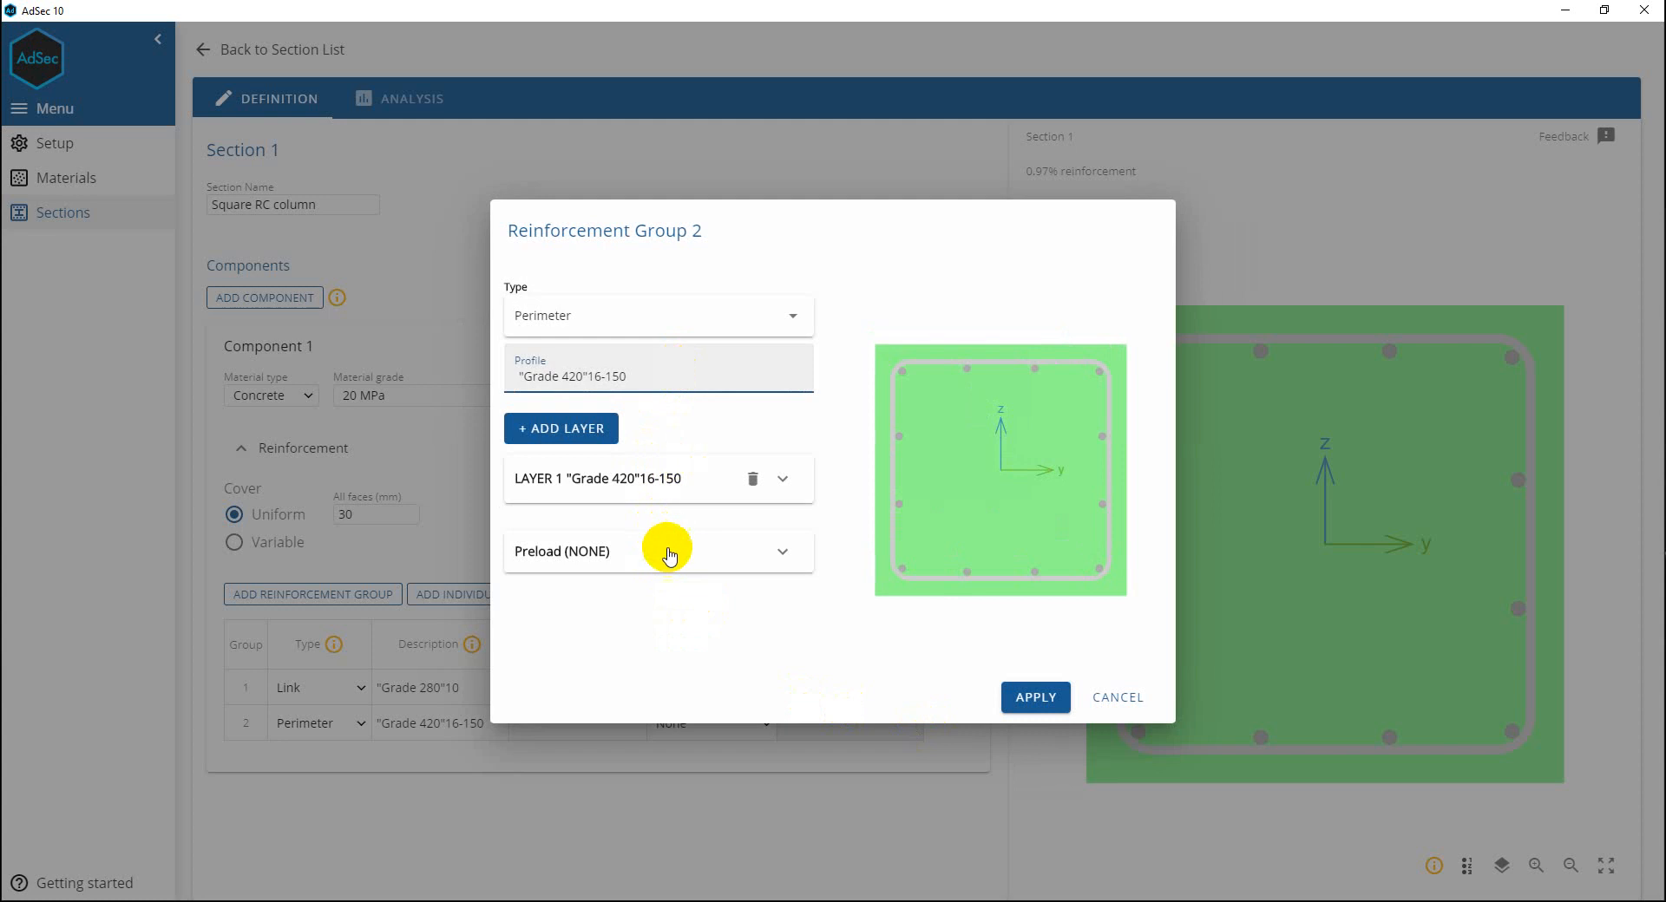
click(673, 482)
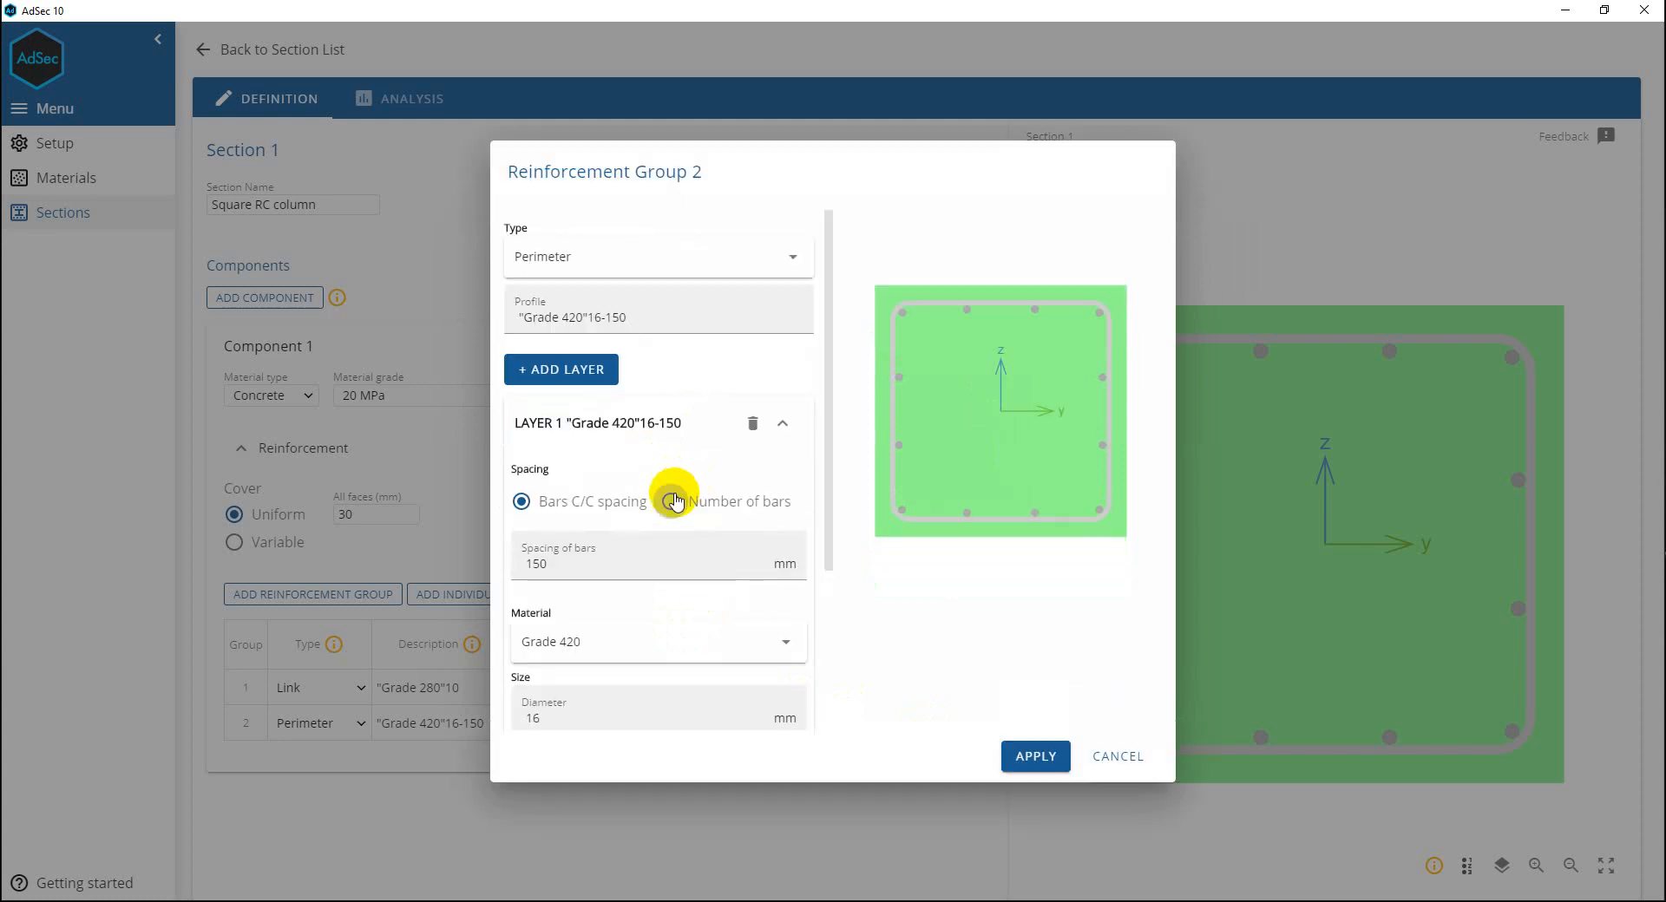
scroll(675, 521, down, 1)
scroll(674, 521, up, 1)
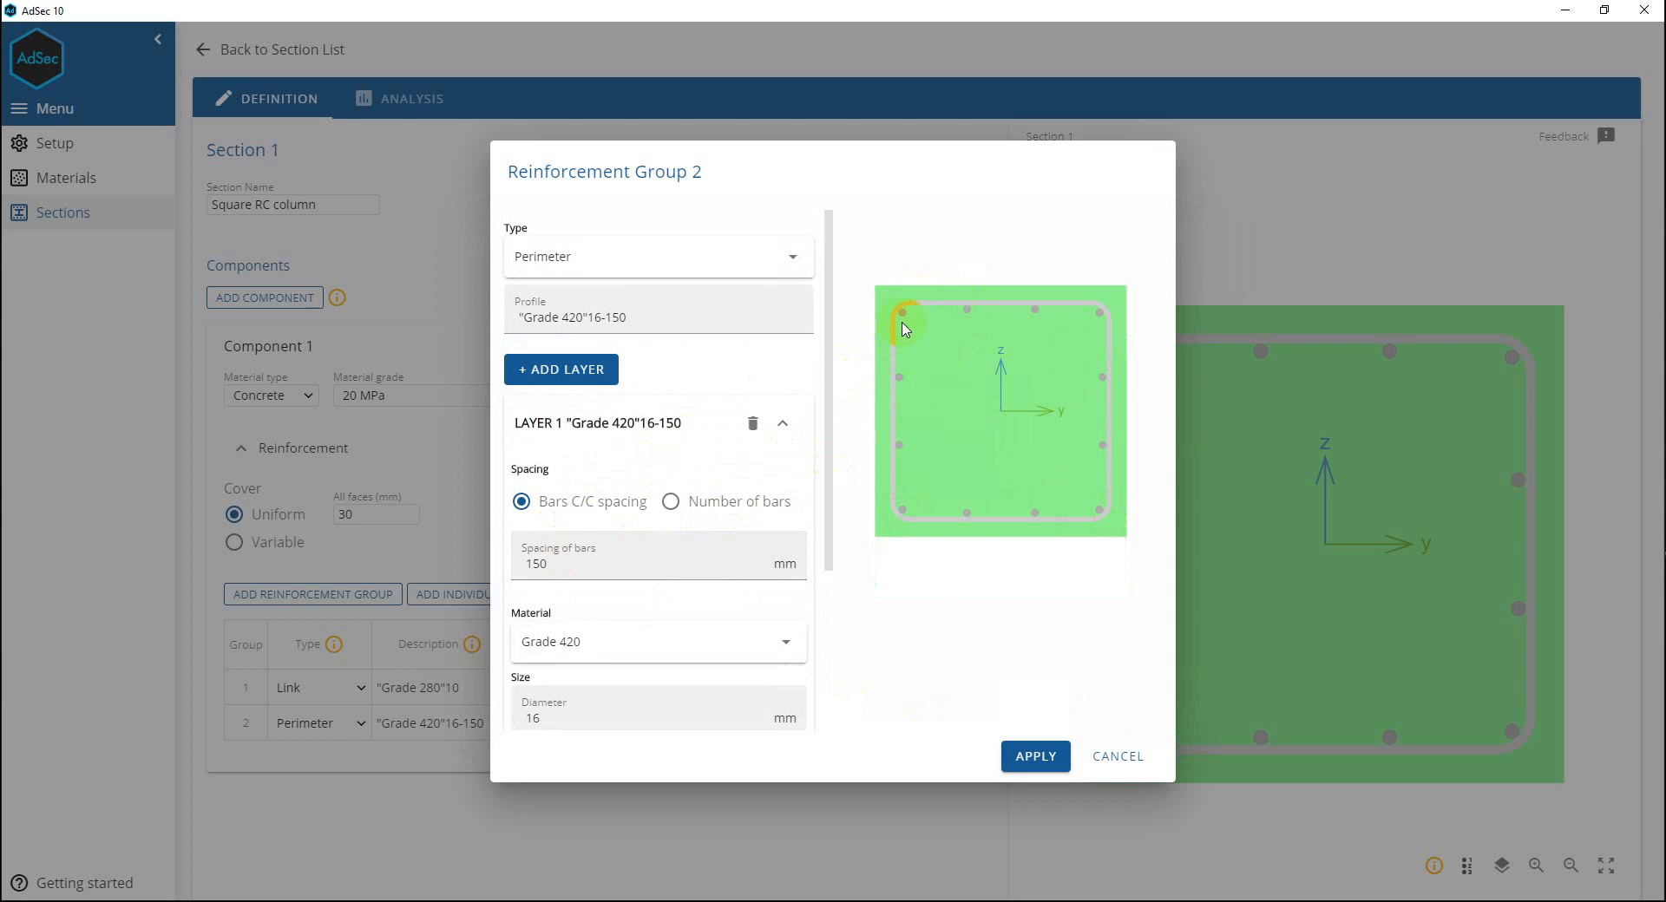
click(672, 504)
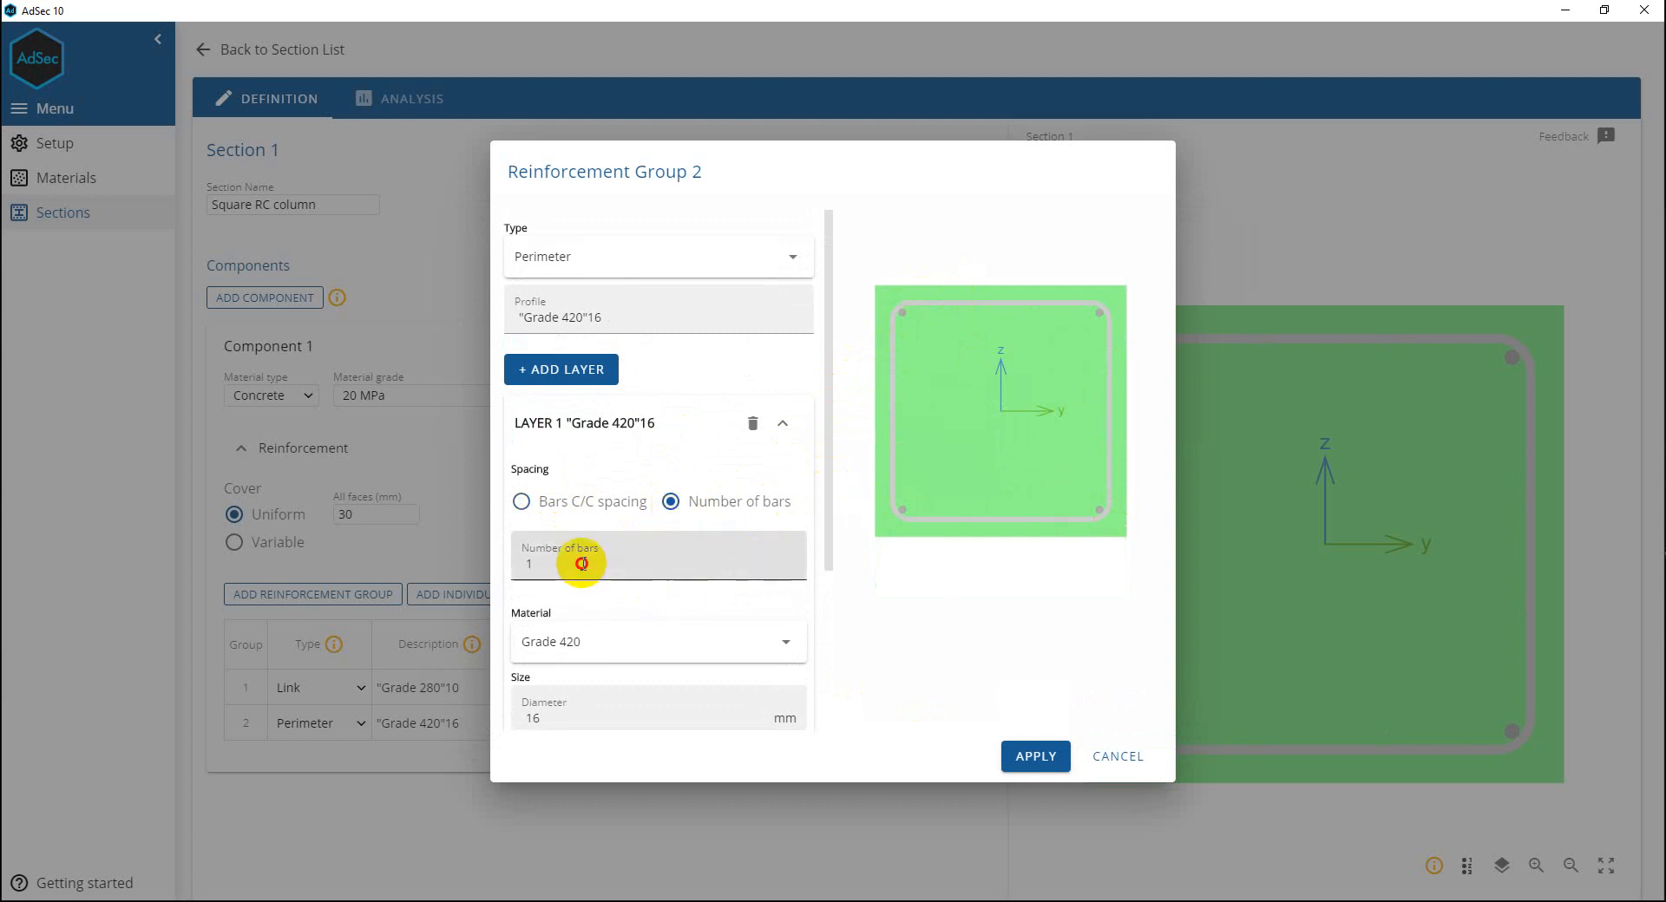
drag(576, 562, 498, 571)
text(8)
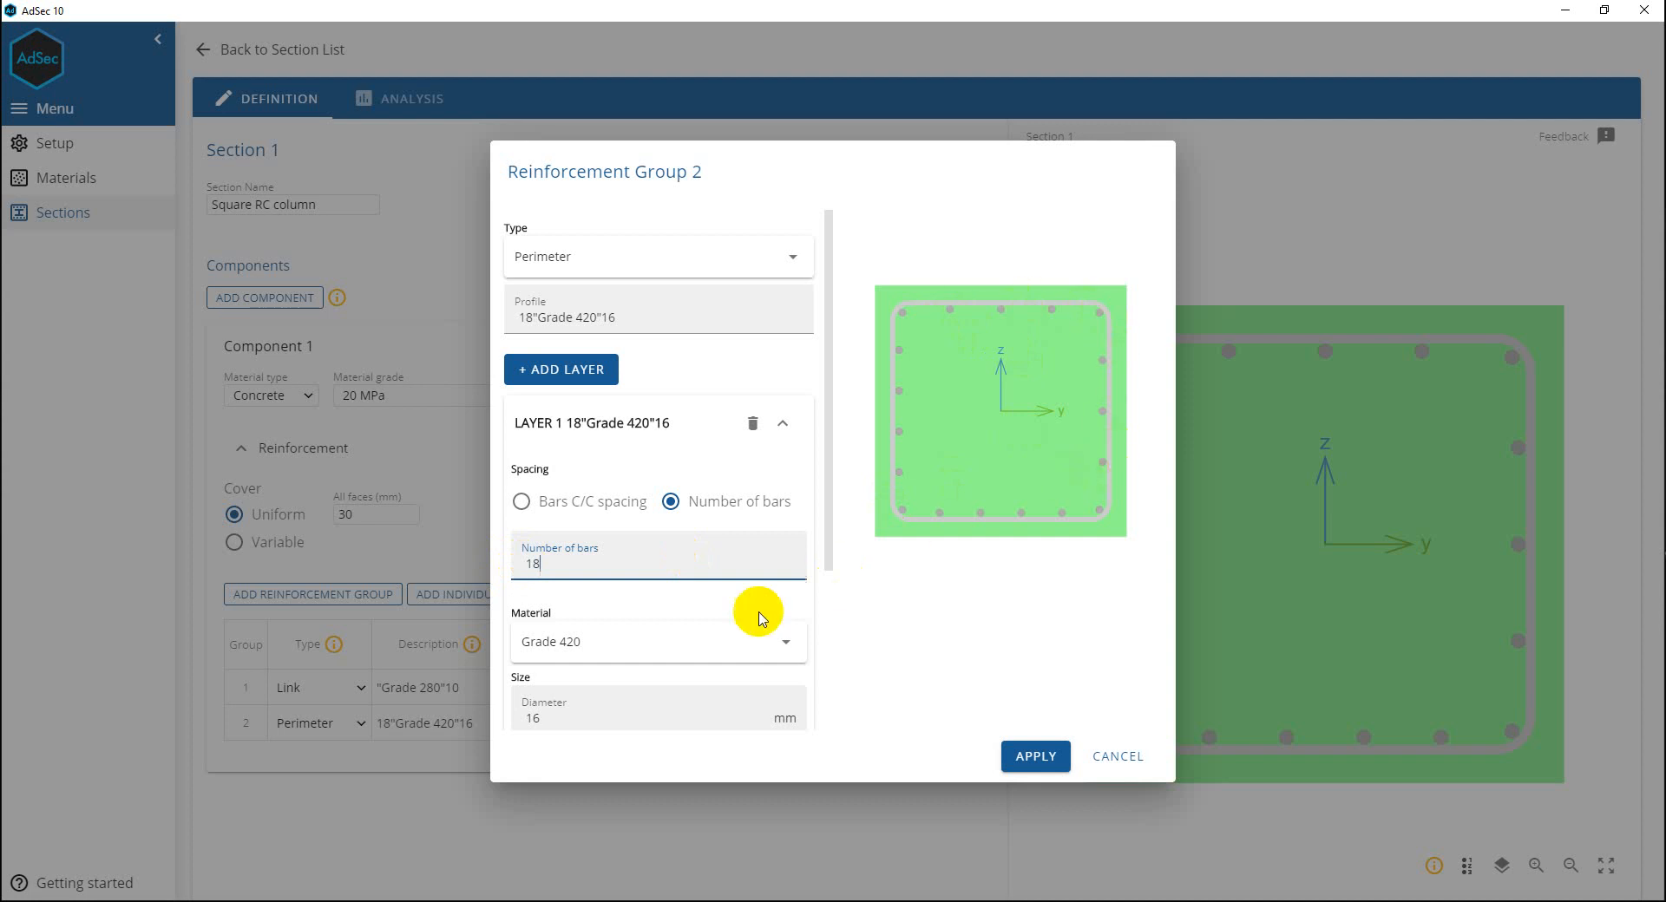
Keep Grade 420 for the perimeter bars, set their diameter to 20 mm, and apply the reinforcement group.
scroll(744, 610, down, 2)
click(705, 483)
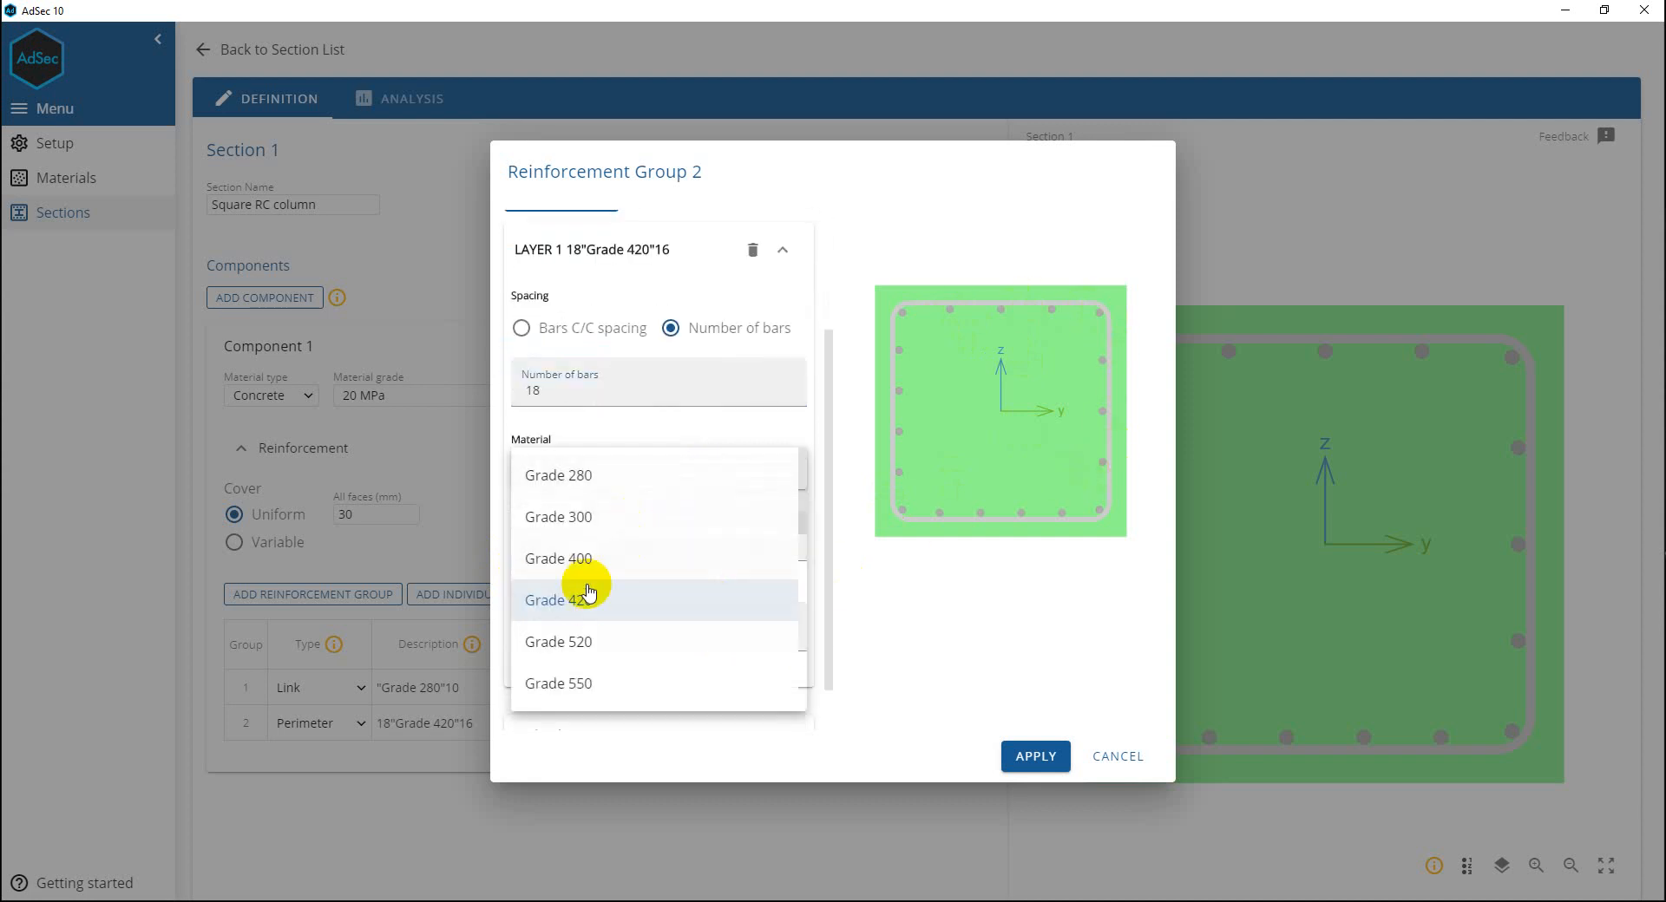
click(587, 600)
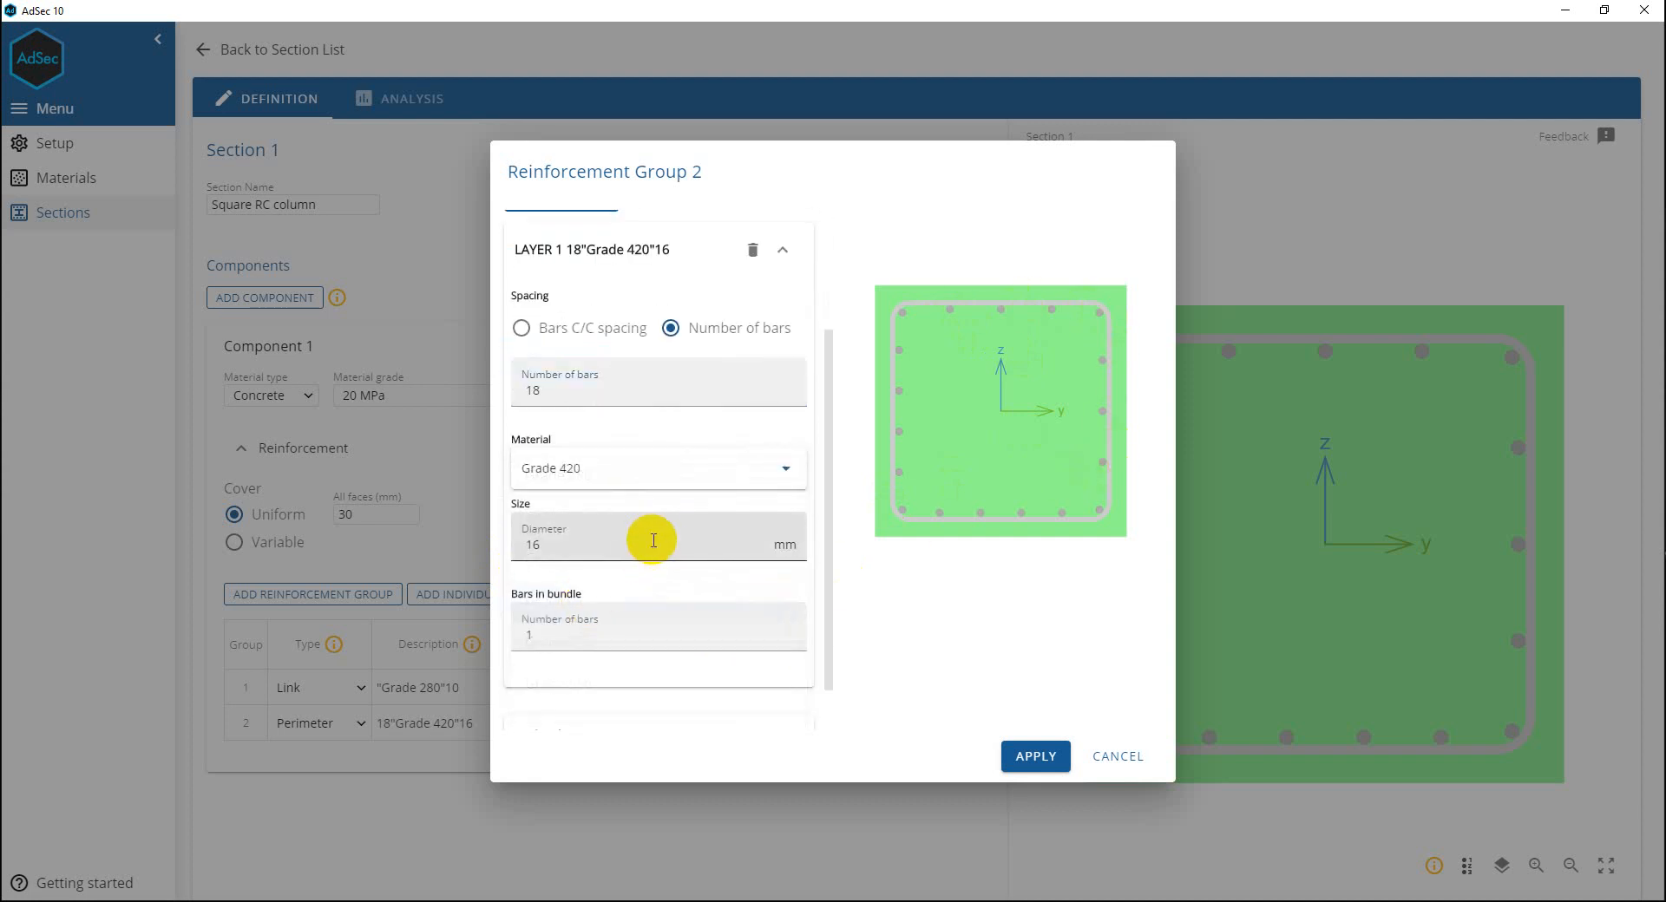
double_click(632, 538)
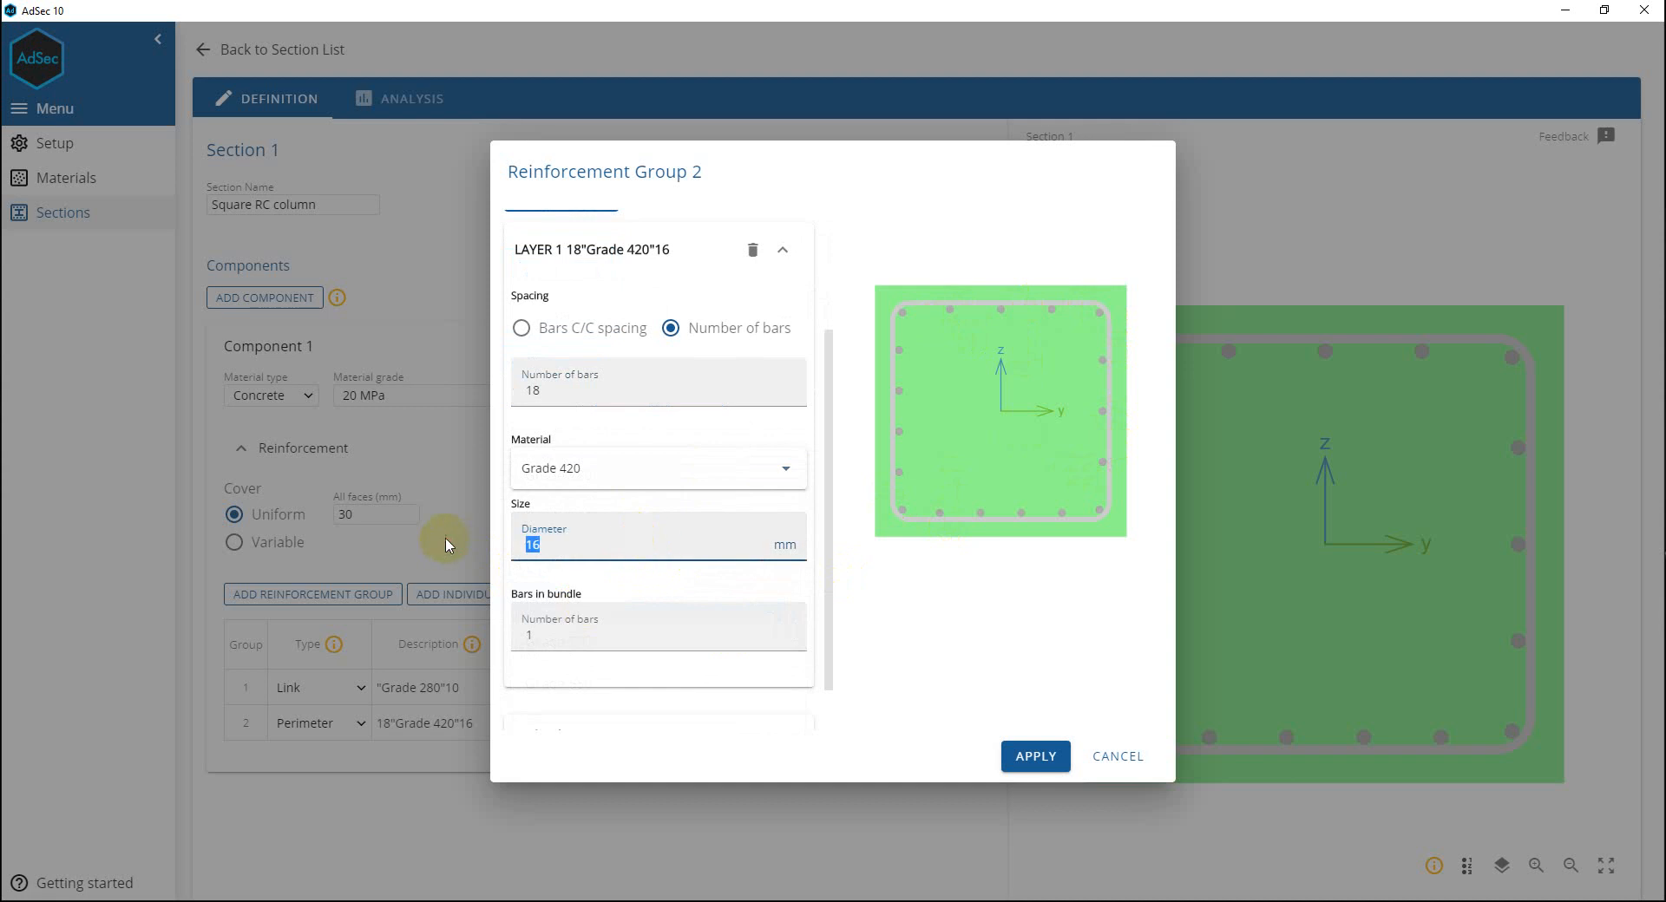
text(20)
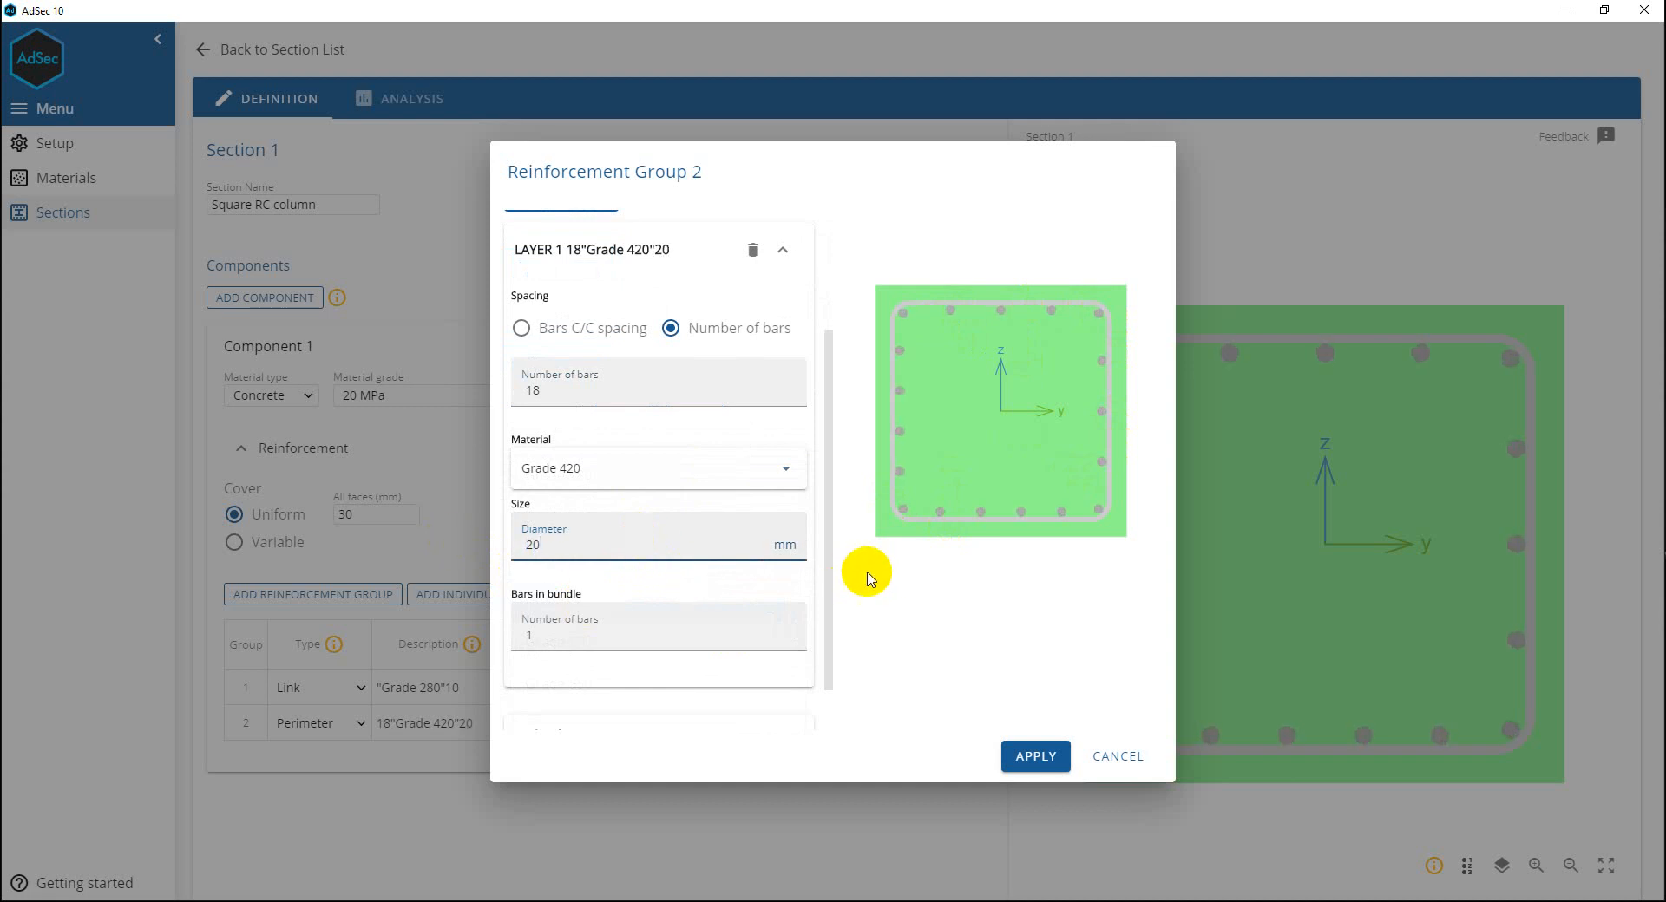
click(941, 588)
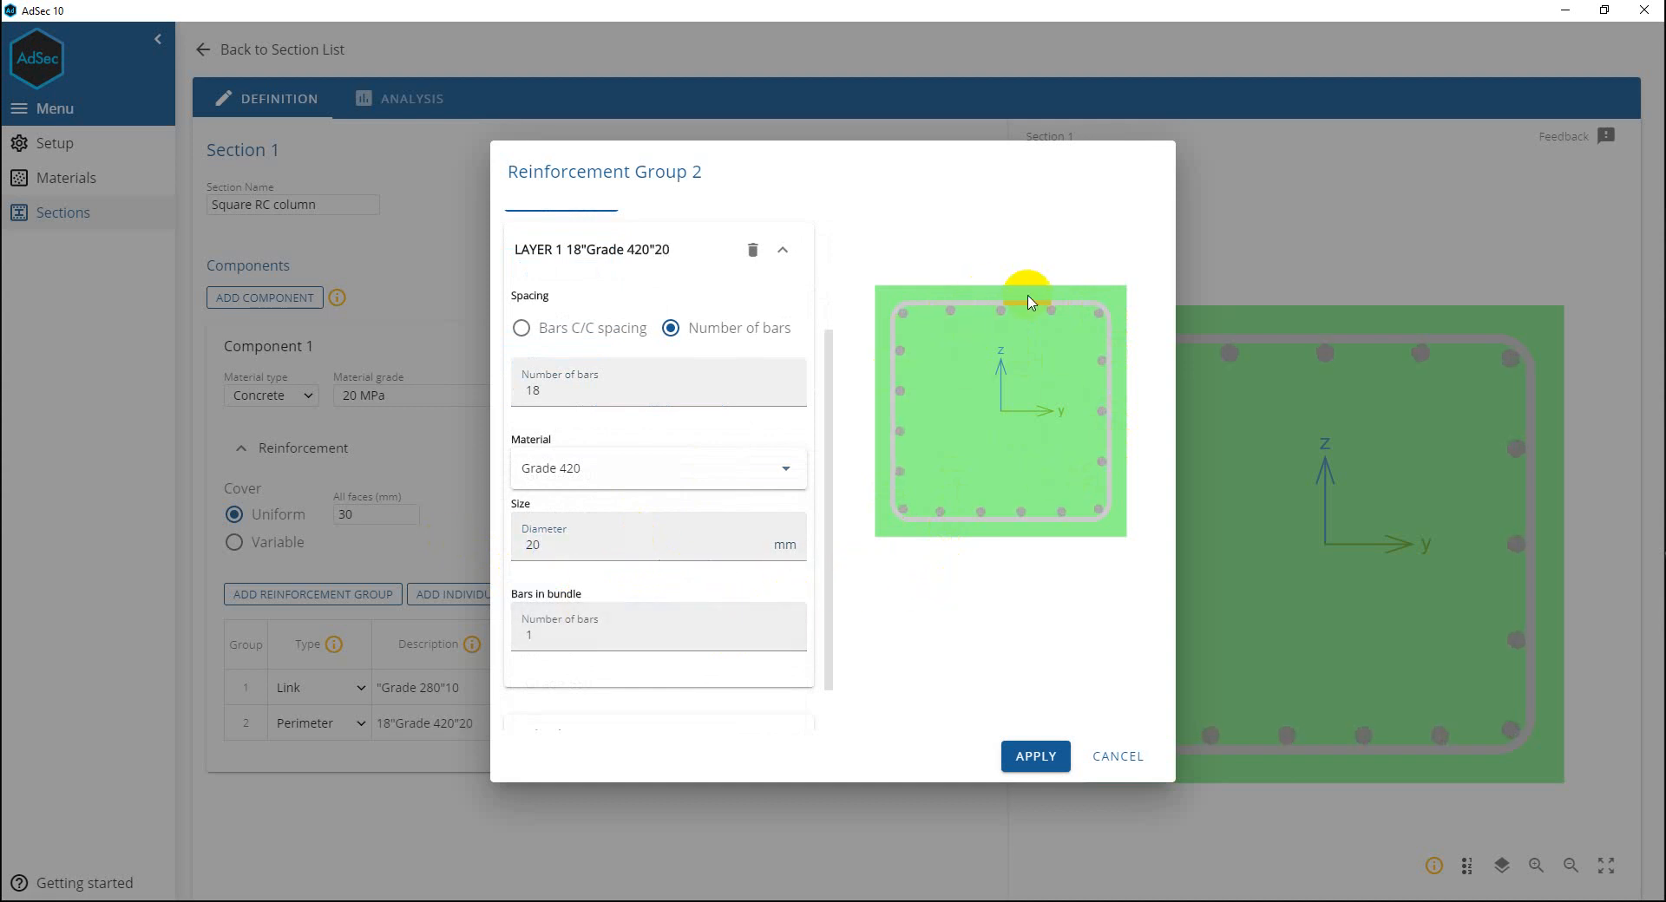
click(1030, 760)
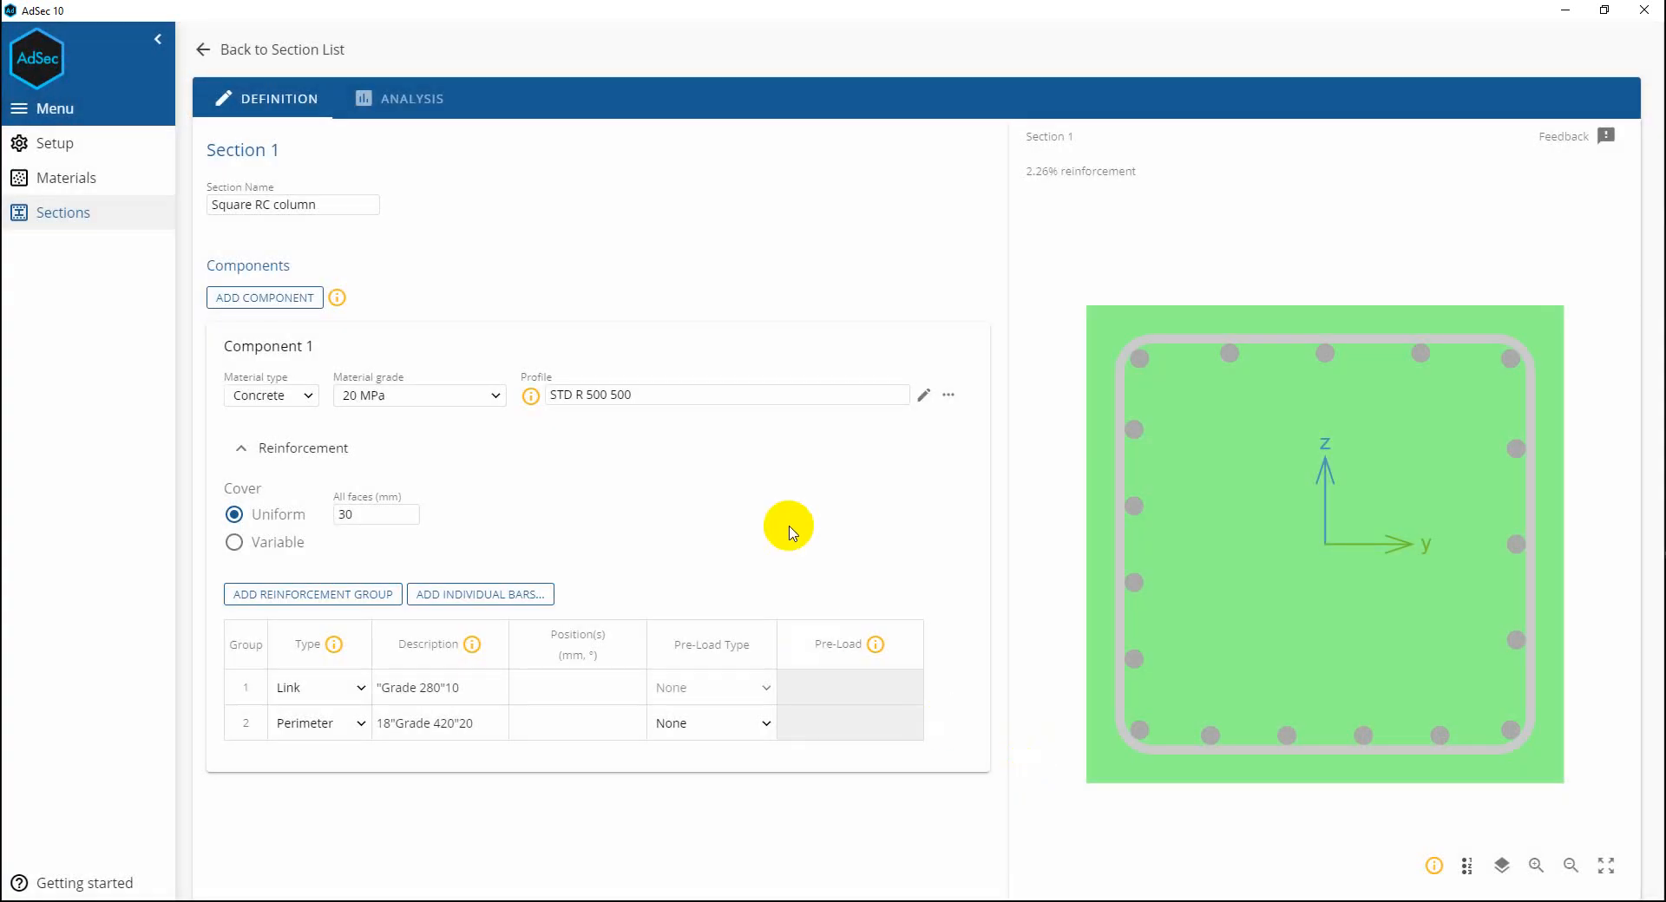
Open the section's analysis and enter an axial force Fx of 1500 kN for load case 1.
click(408, 109)
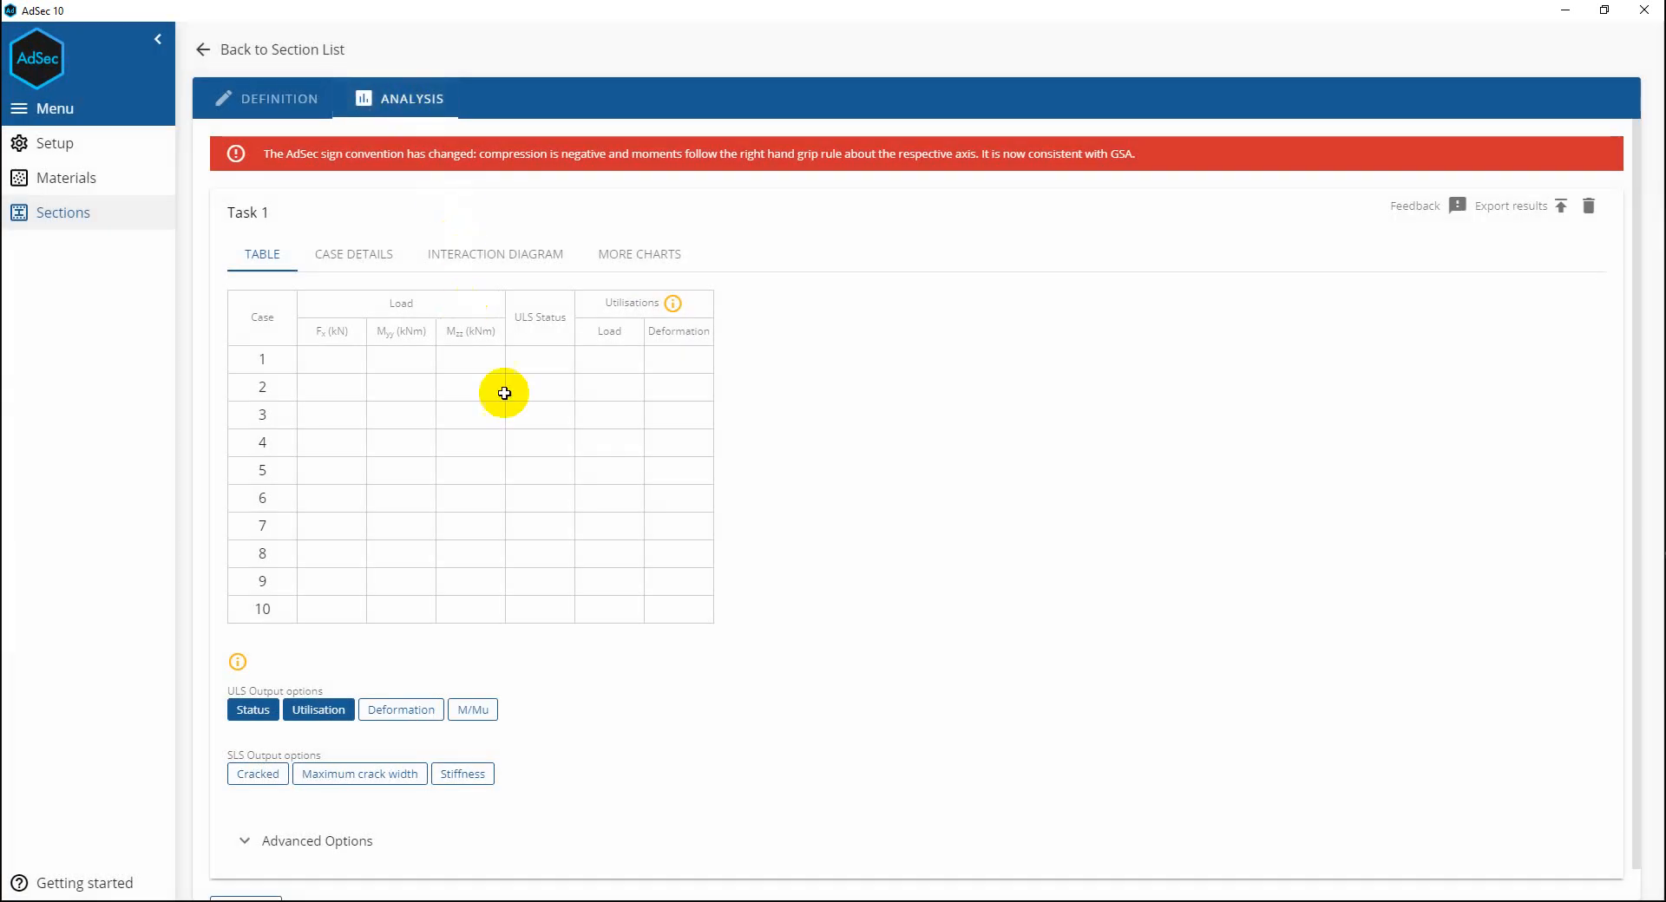
scroll(391, 261, down, 1)
scroll(332, 208, up, 1)
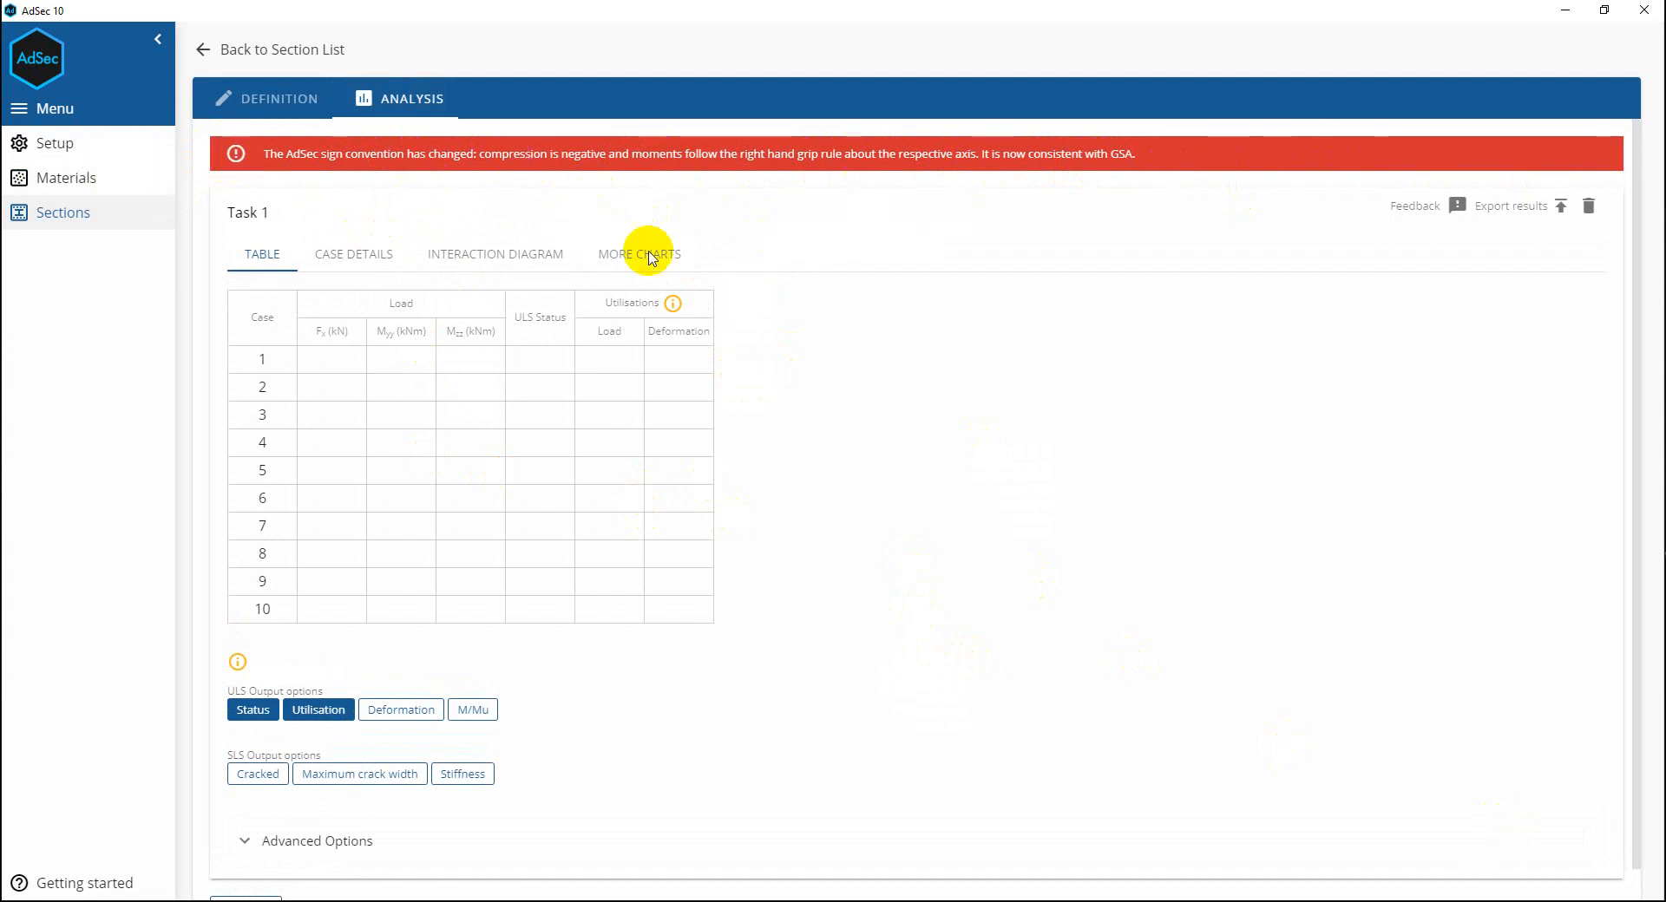
click(339, 361)
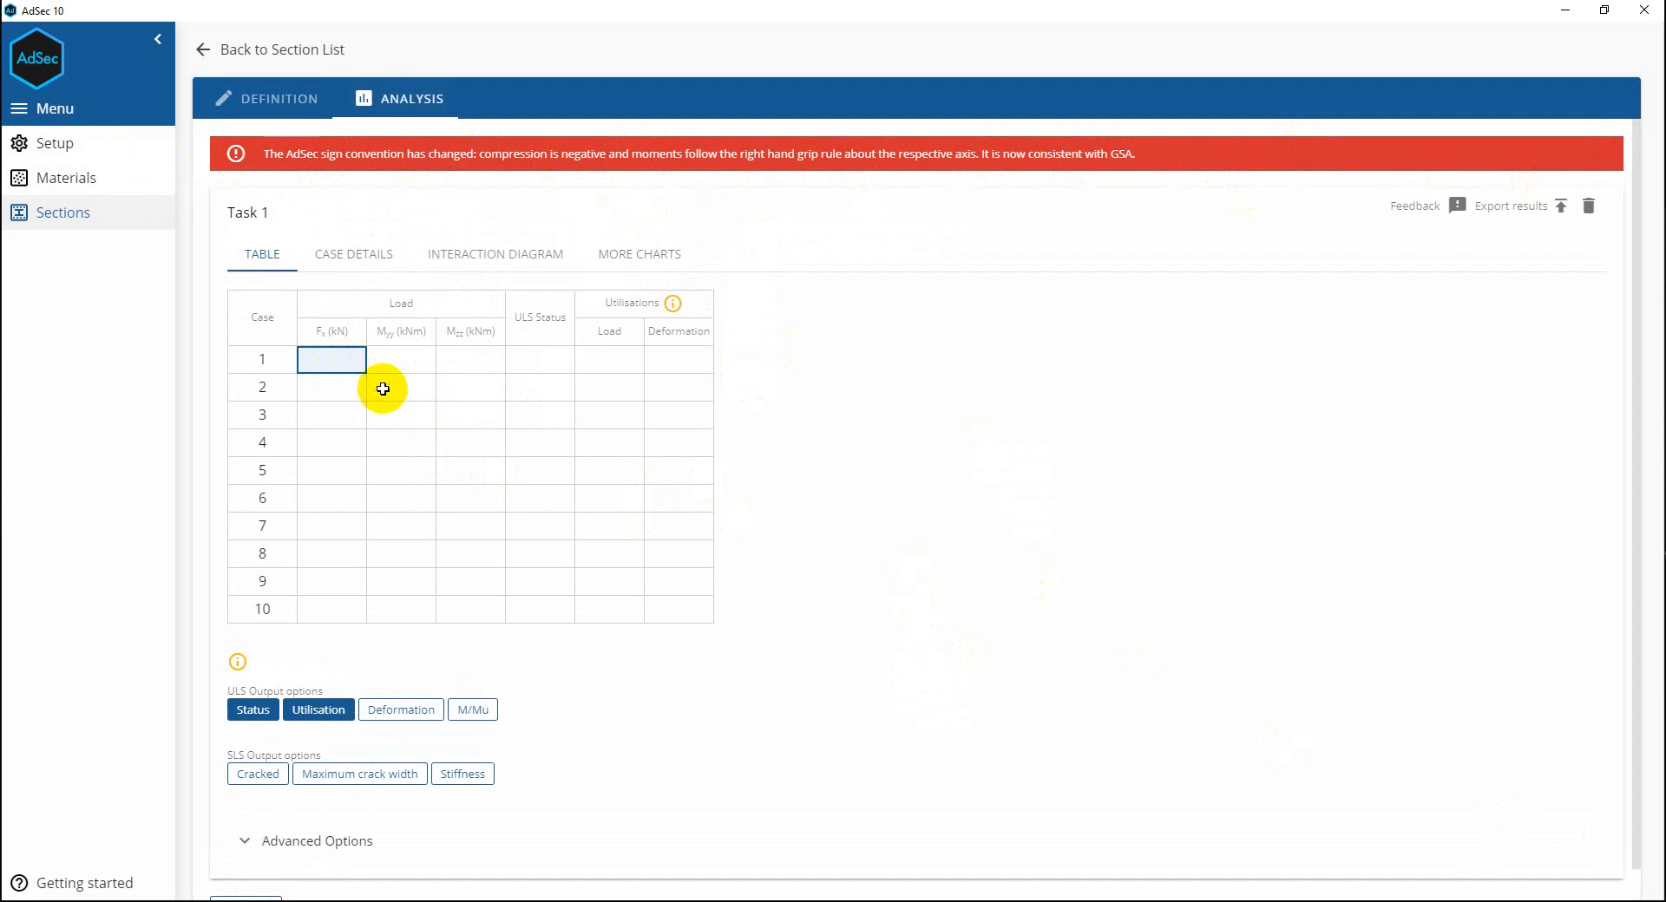
click(402, 360)
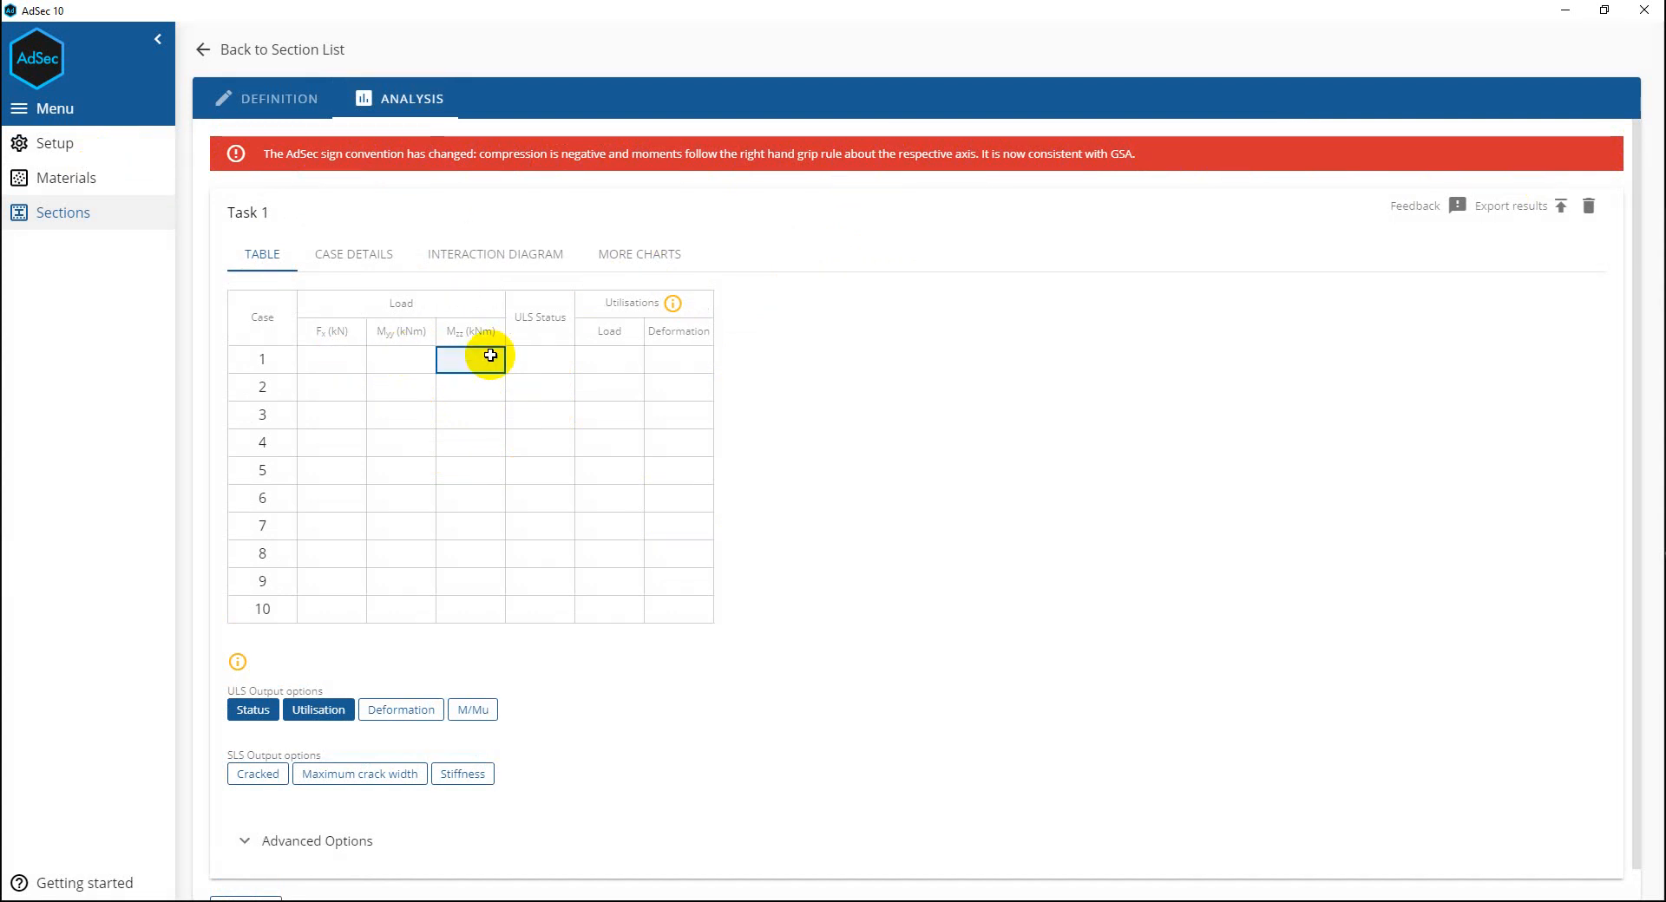
click(335, 366)
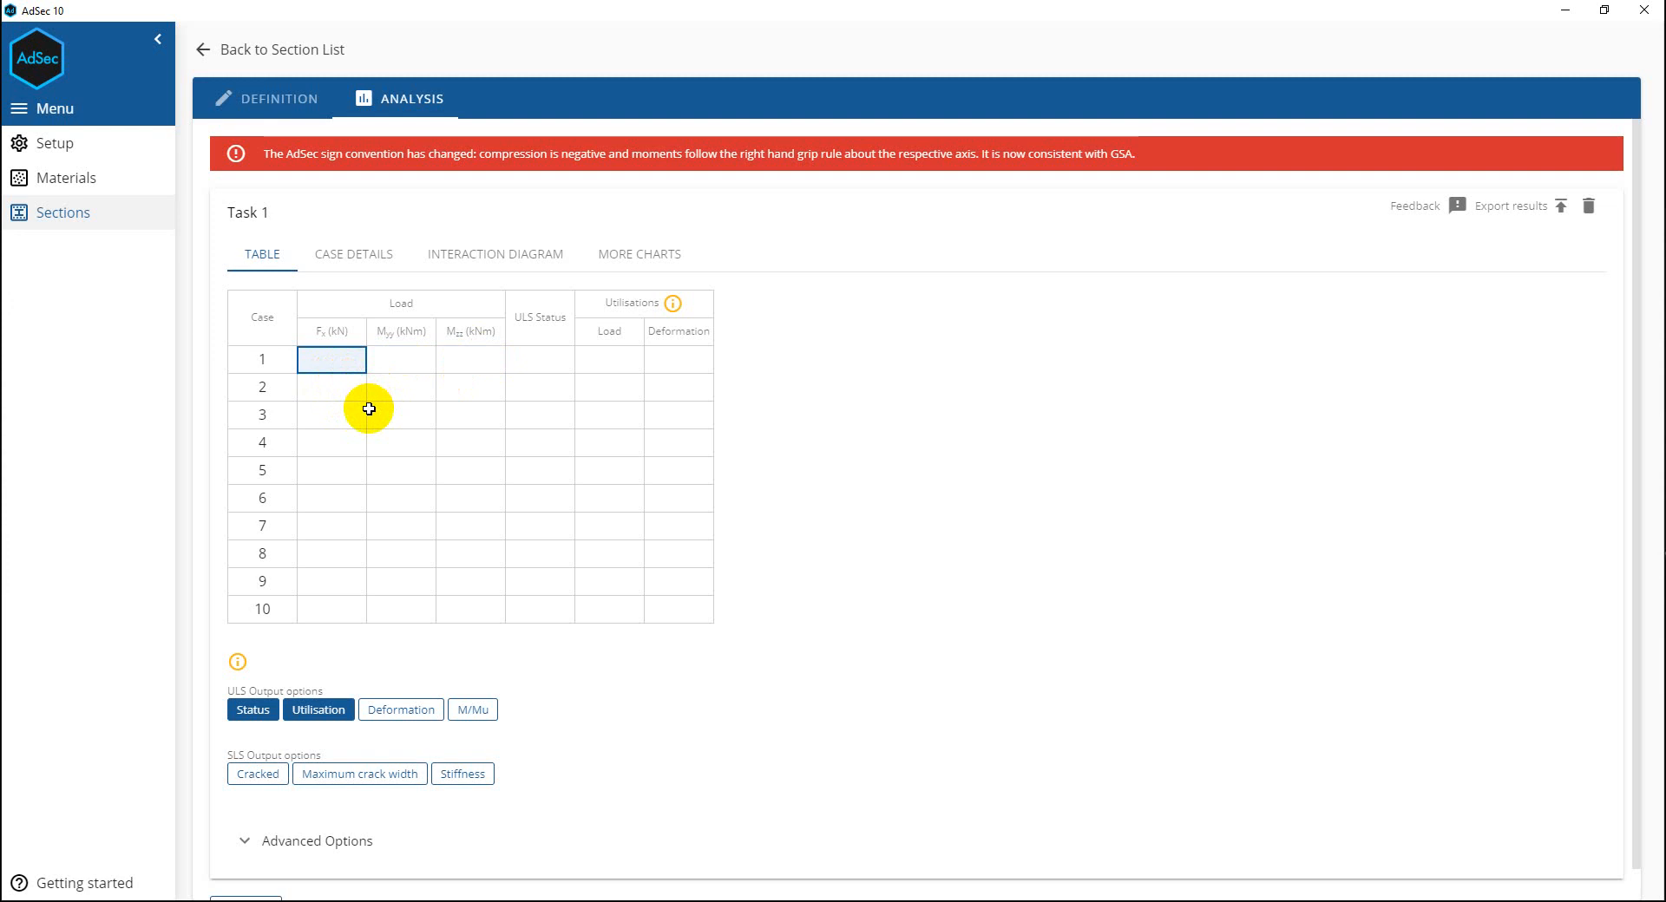
text(1500)
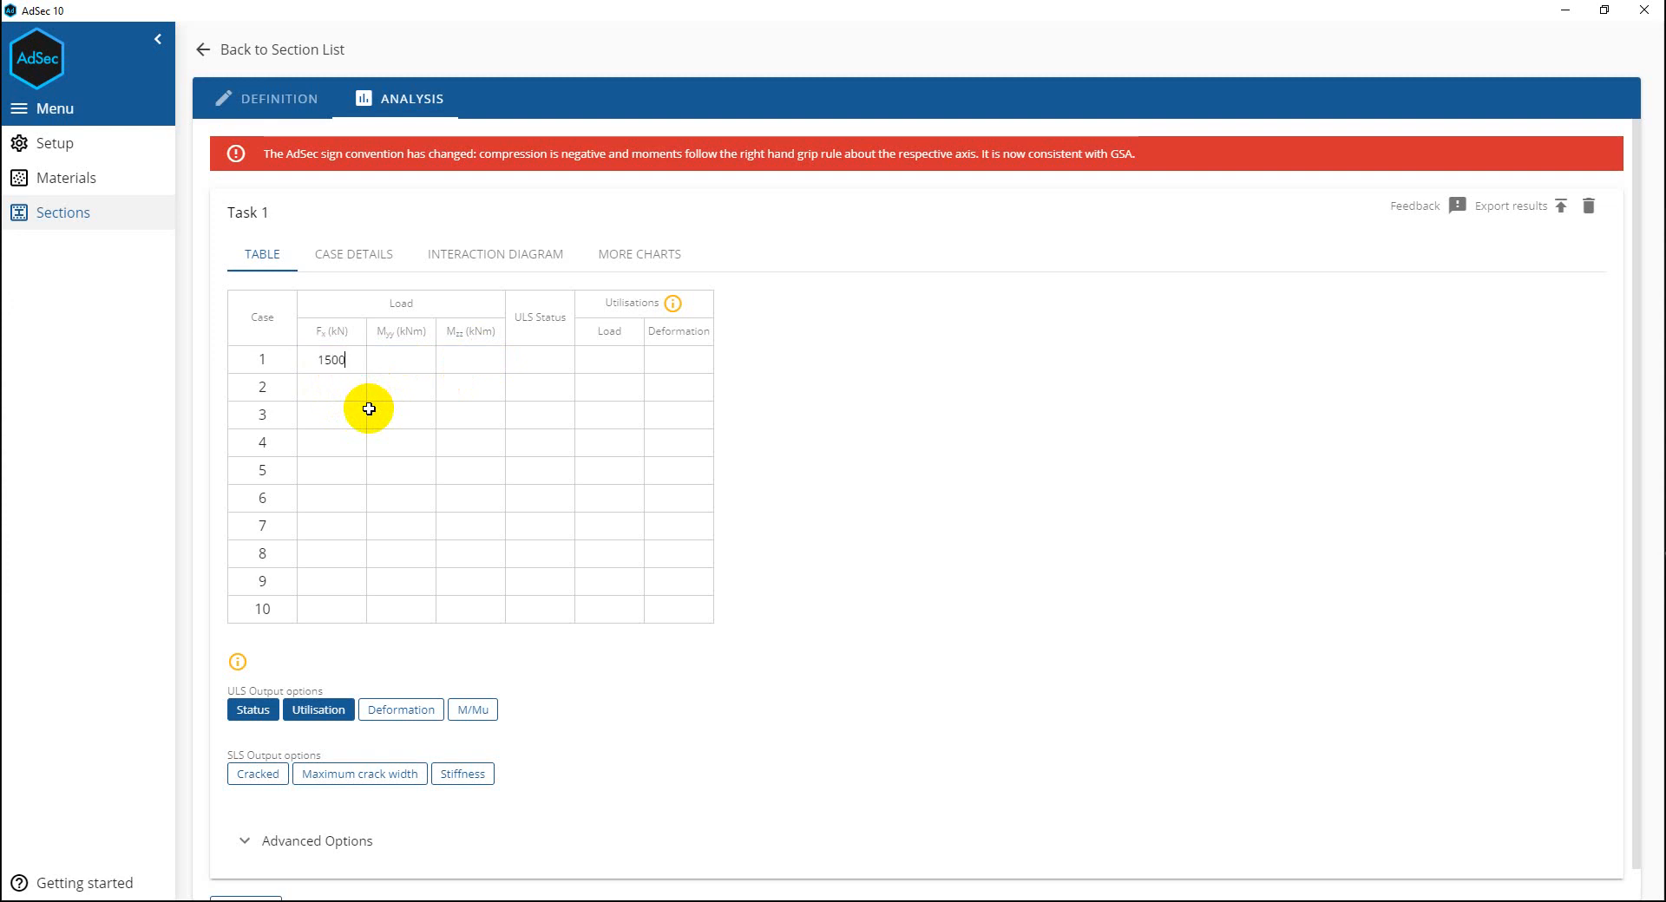
click(402, 361)
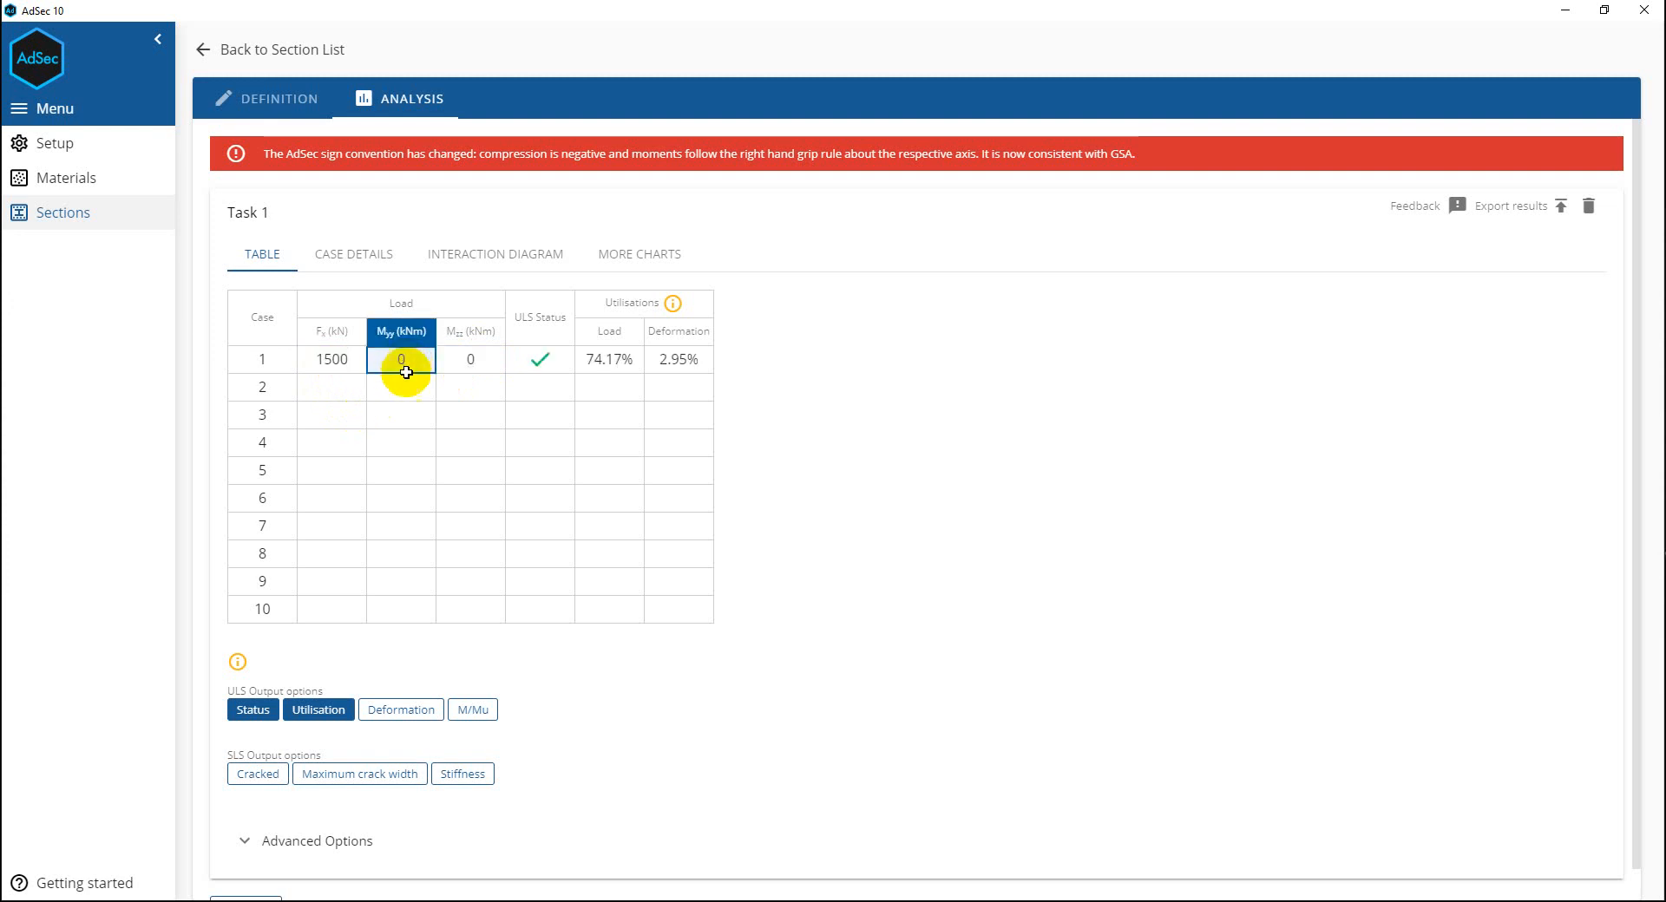
Set the case 1 moments to Myy -50 kNm and Mzz 50 kNm.
click(339, 356)
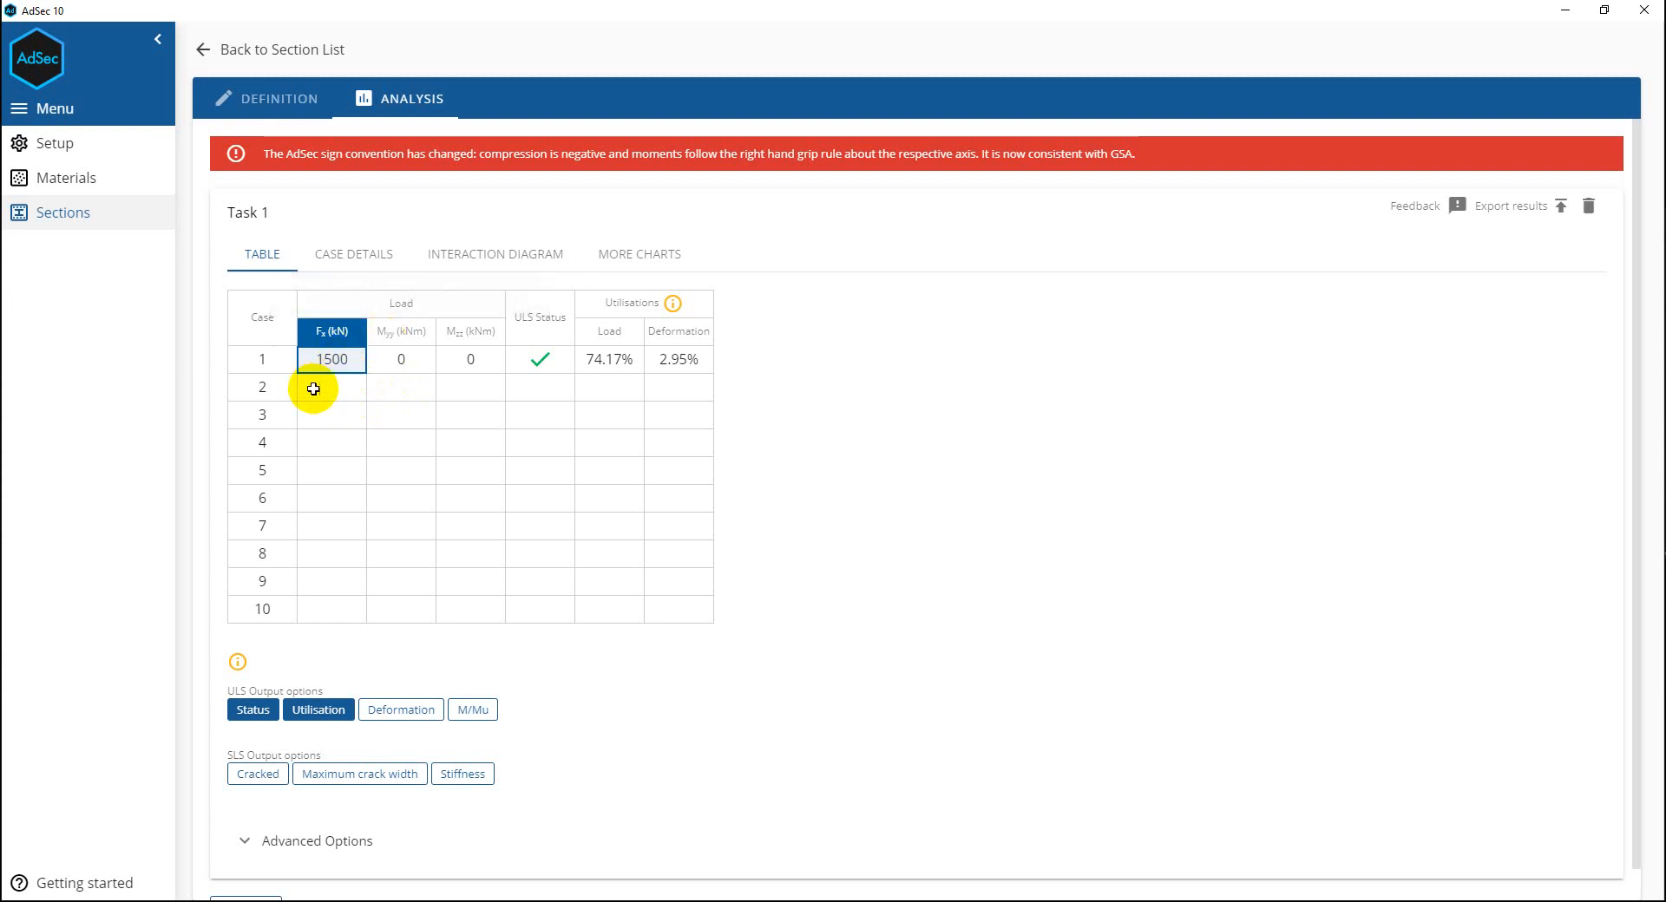
click(397, 365)
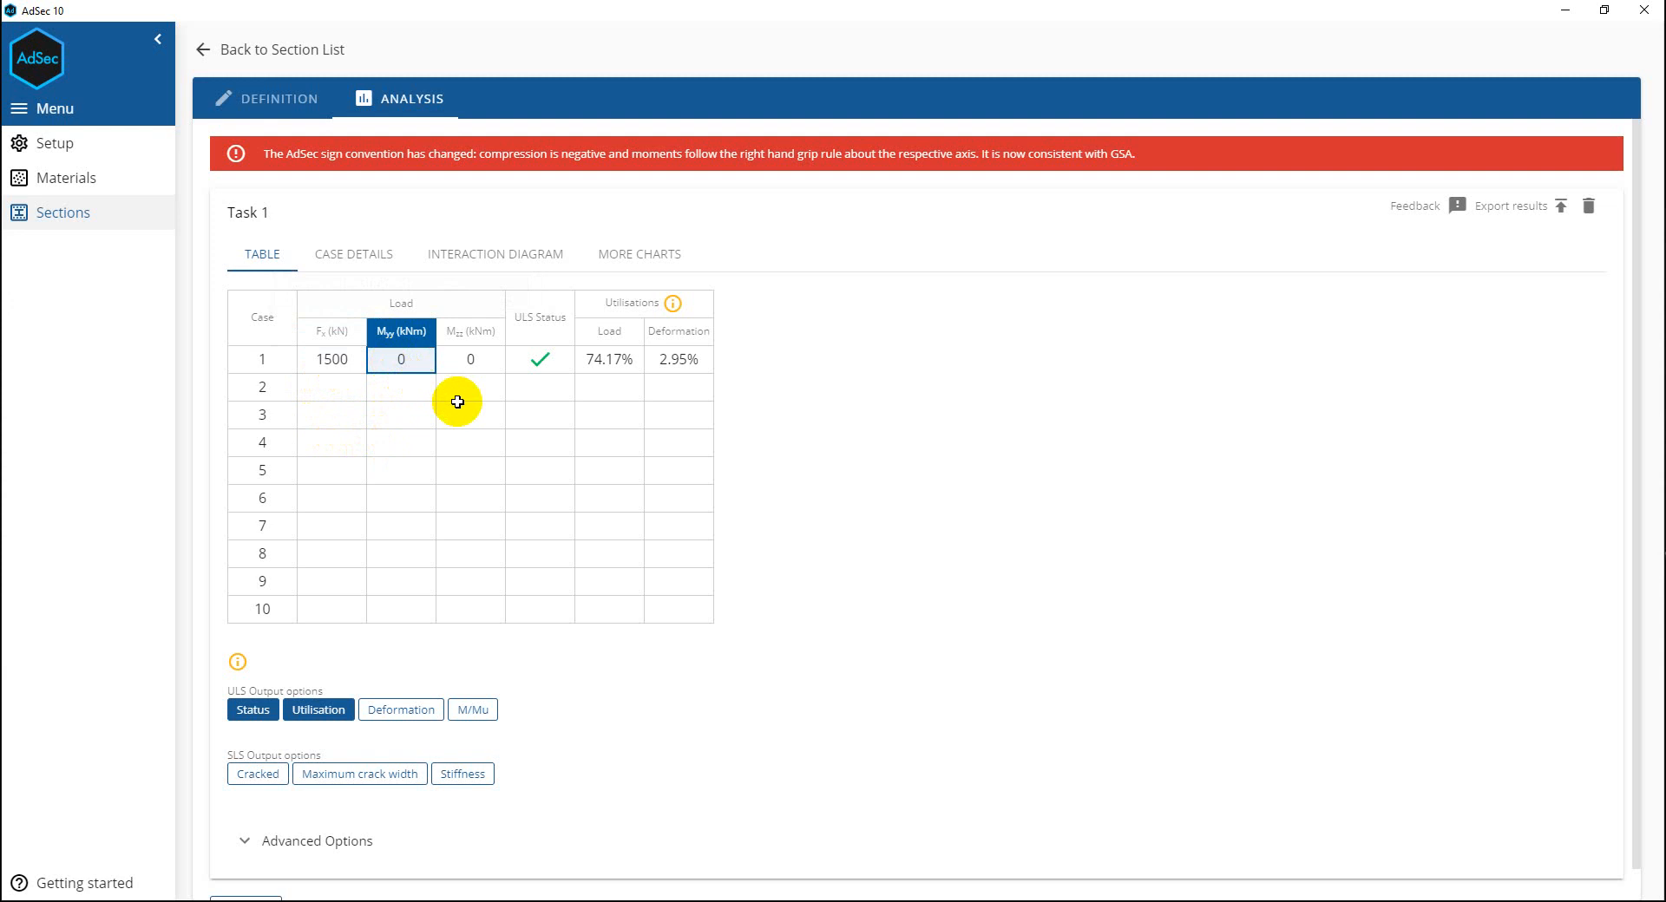
text(-5)
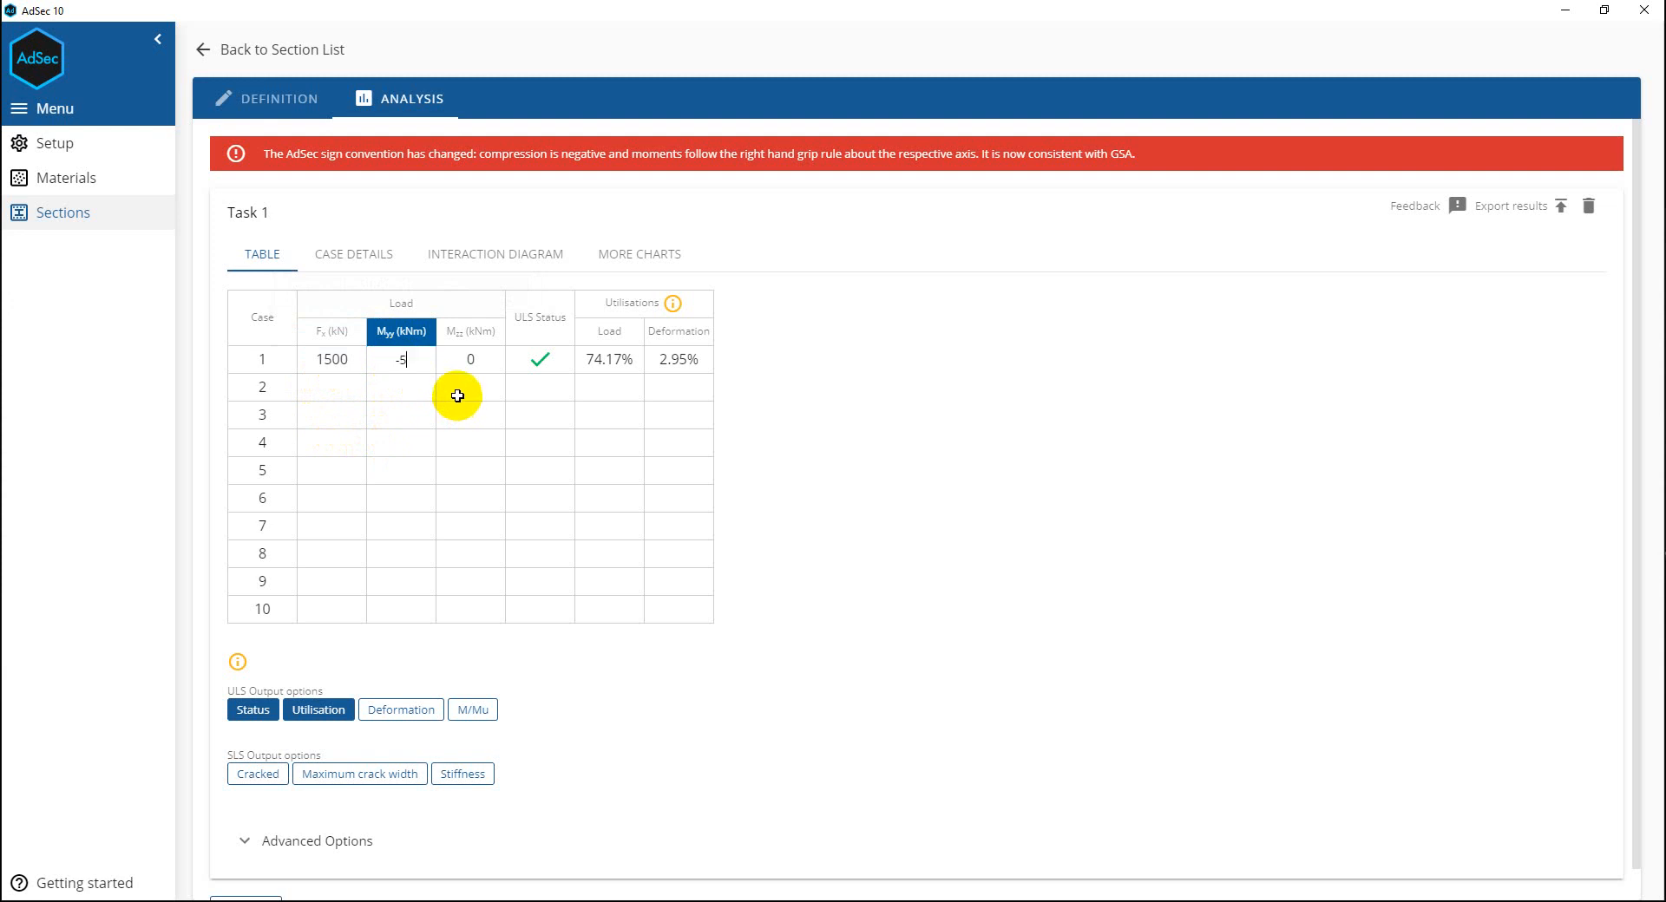
click(484, 358)
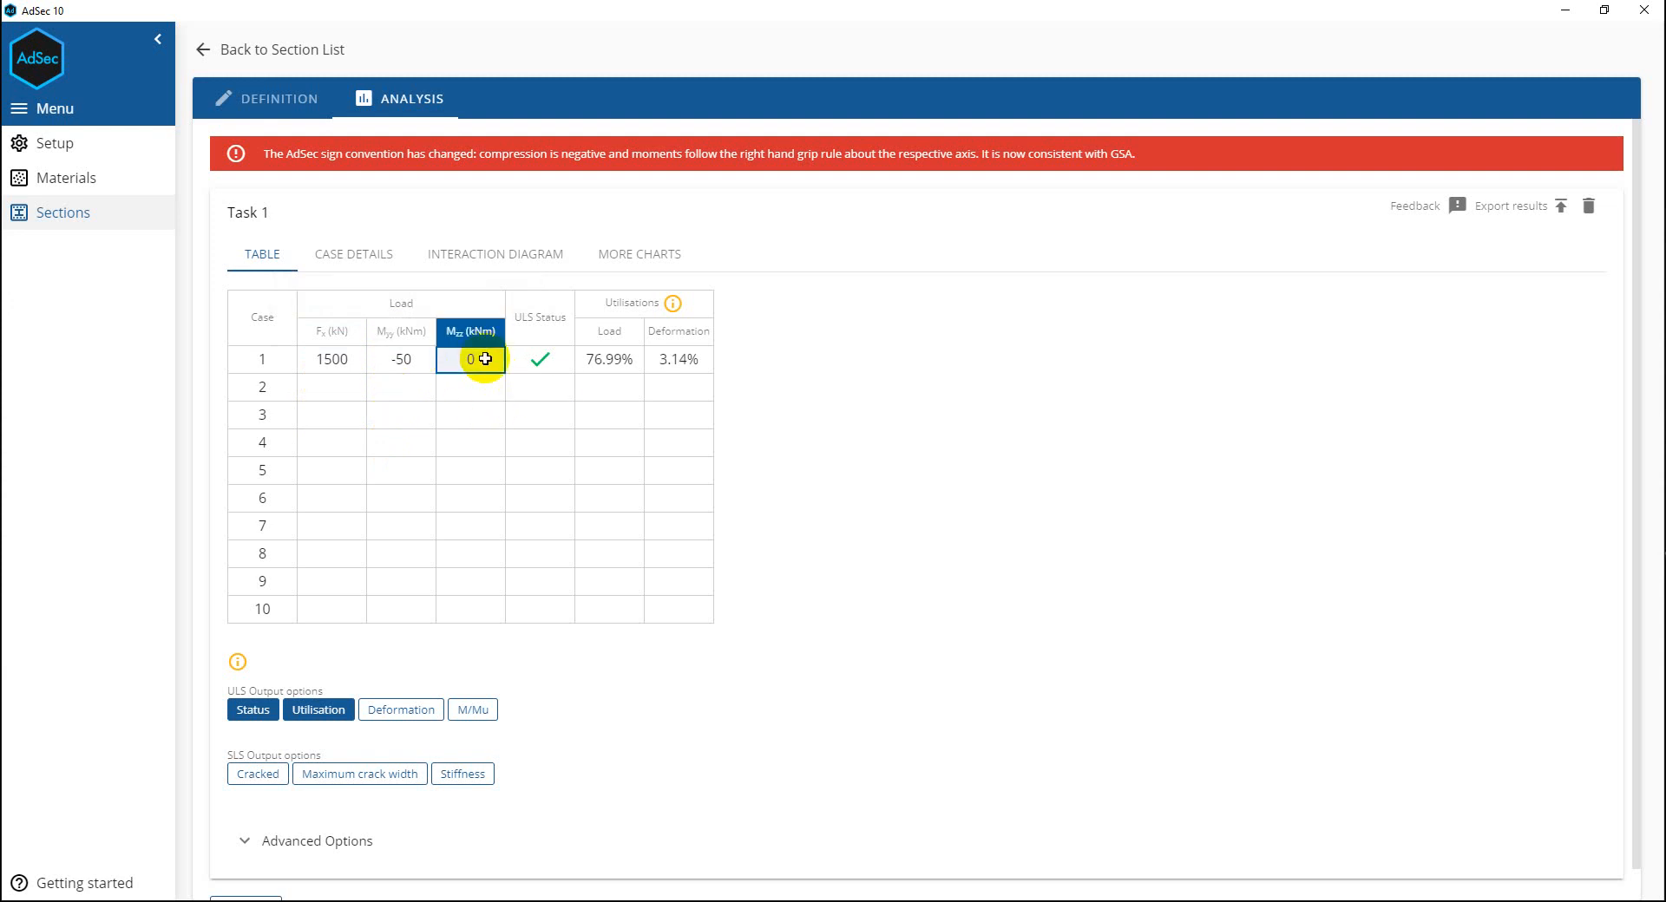
text(50)
key(Return)
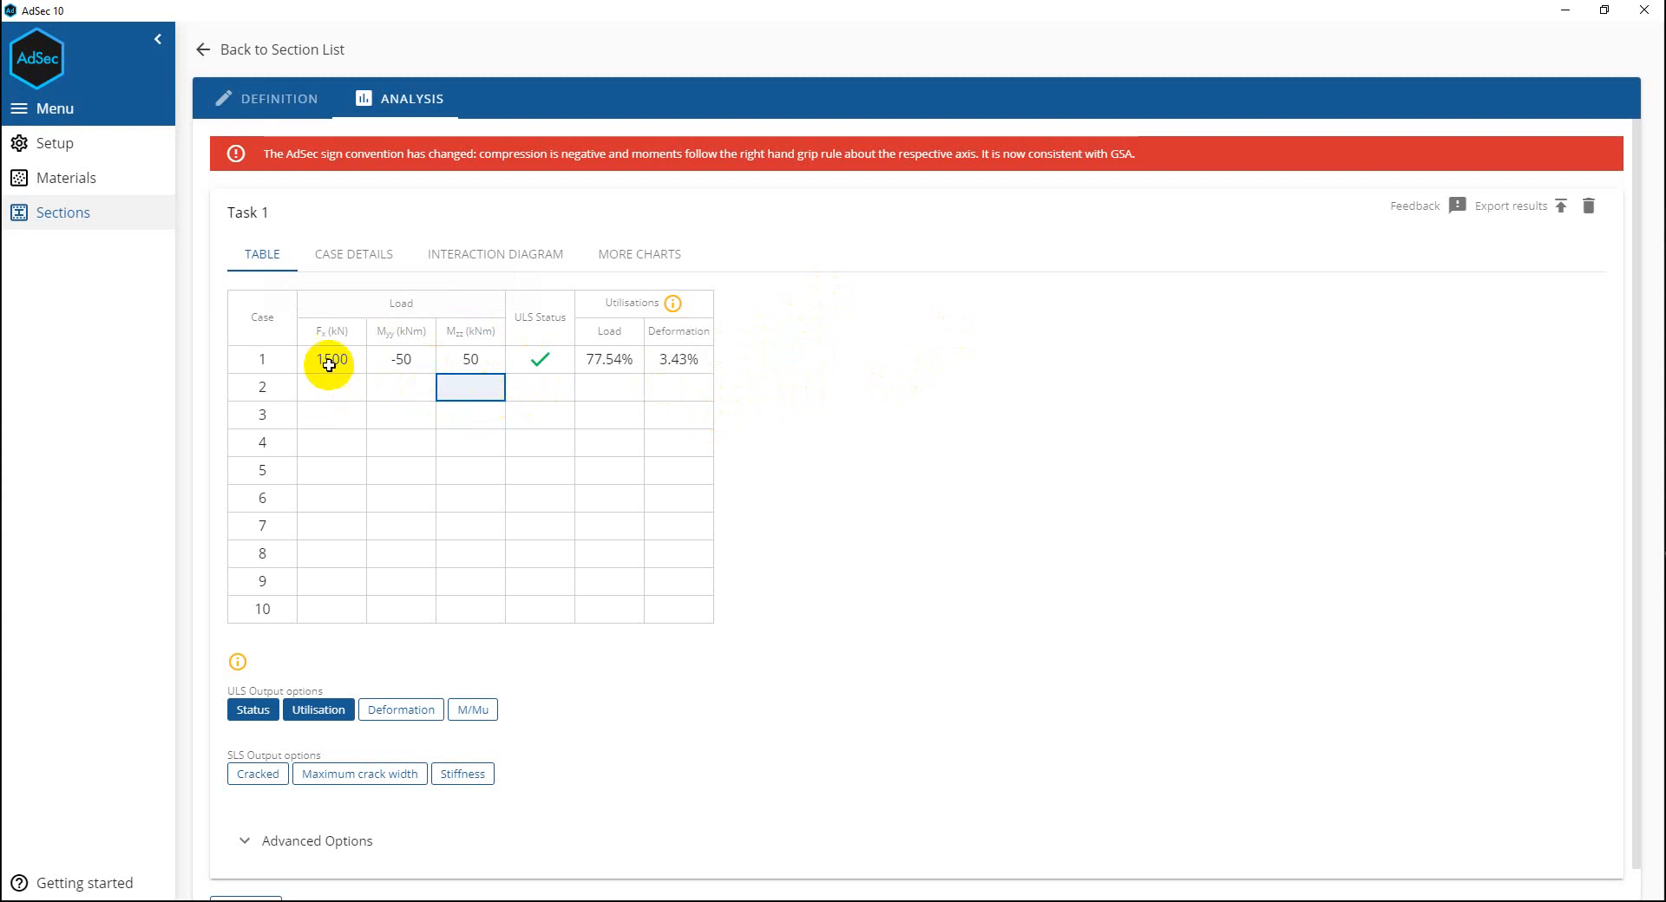
Add Deformation and M/Mu to the ULS outputs and check the load utilisation of case 1.
click(400, 710)
click(473, 710)
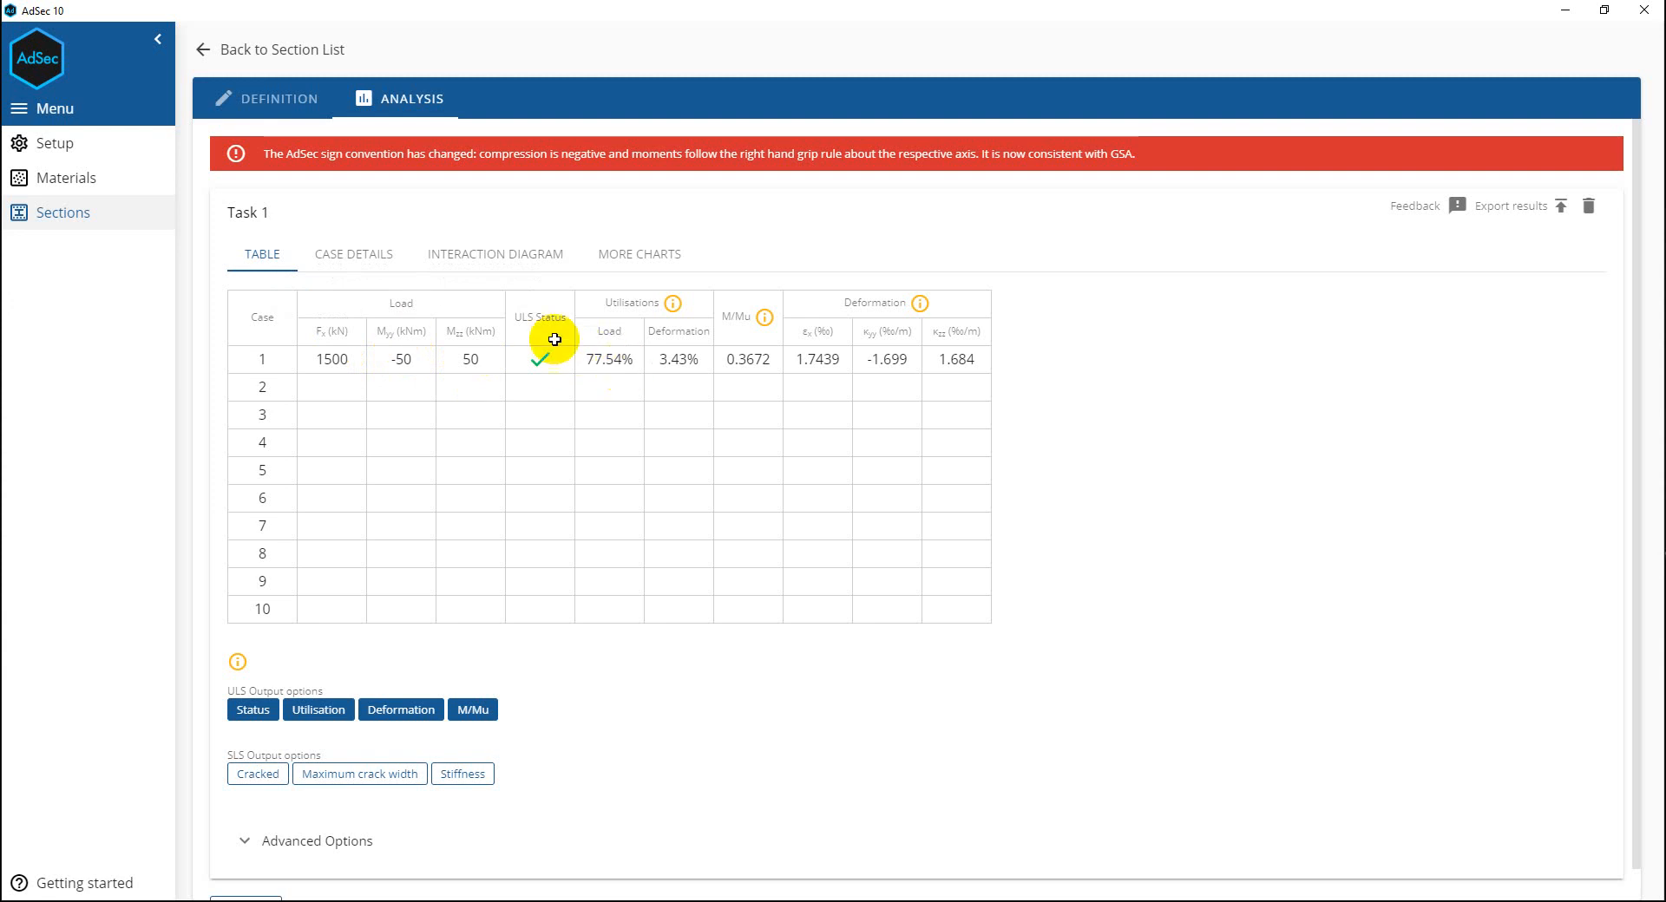
click(614, 359)
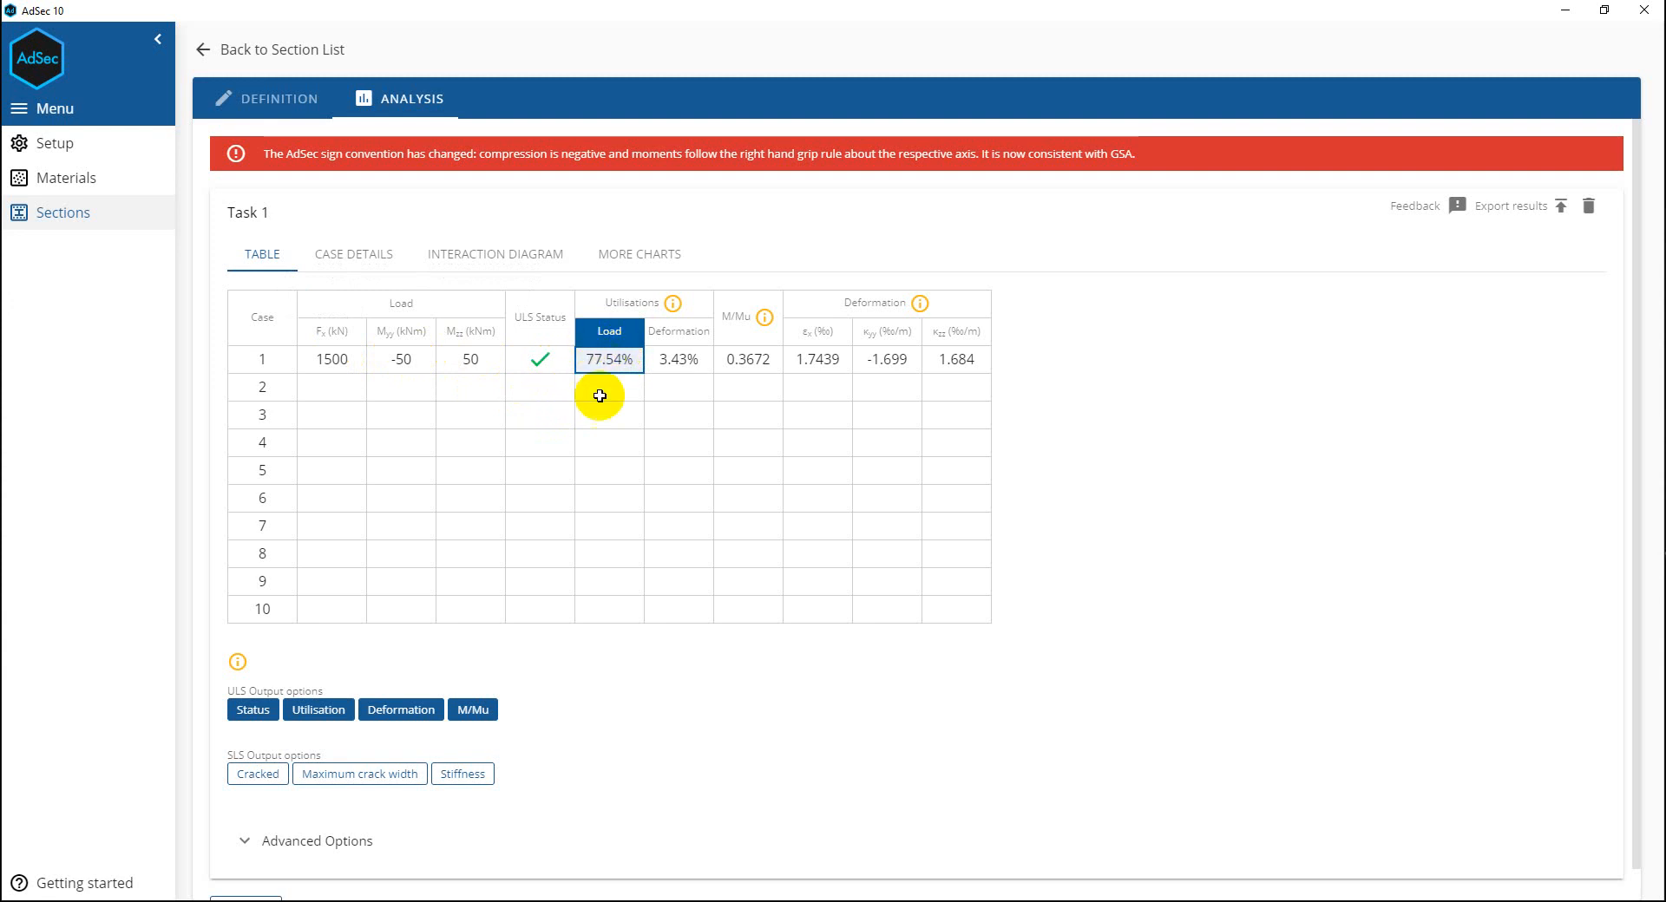
click(325, 358)
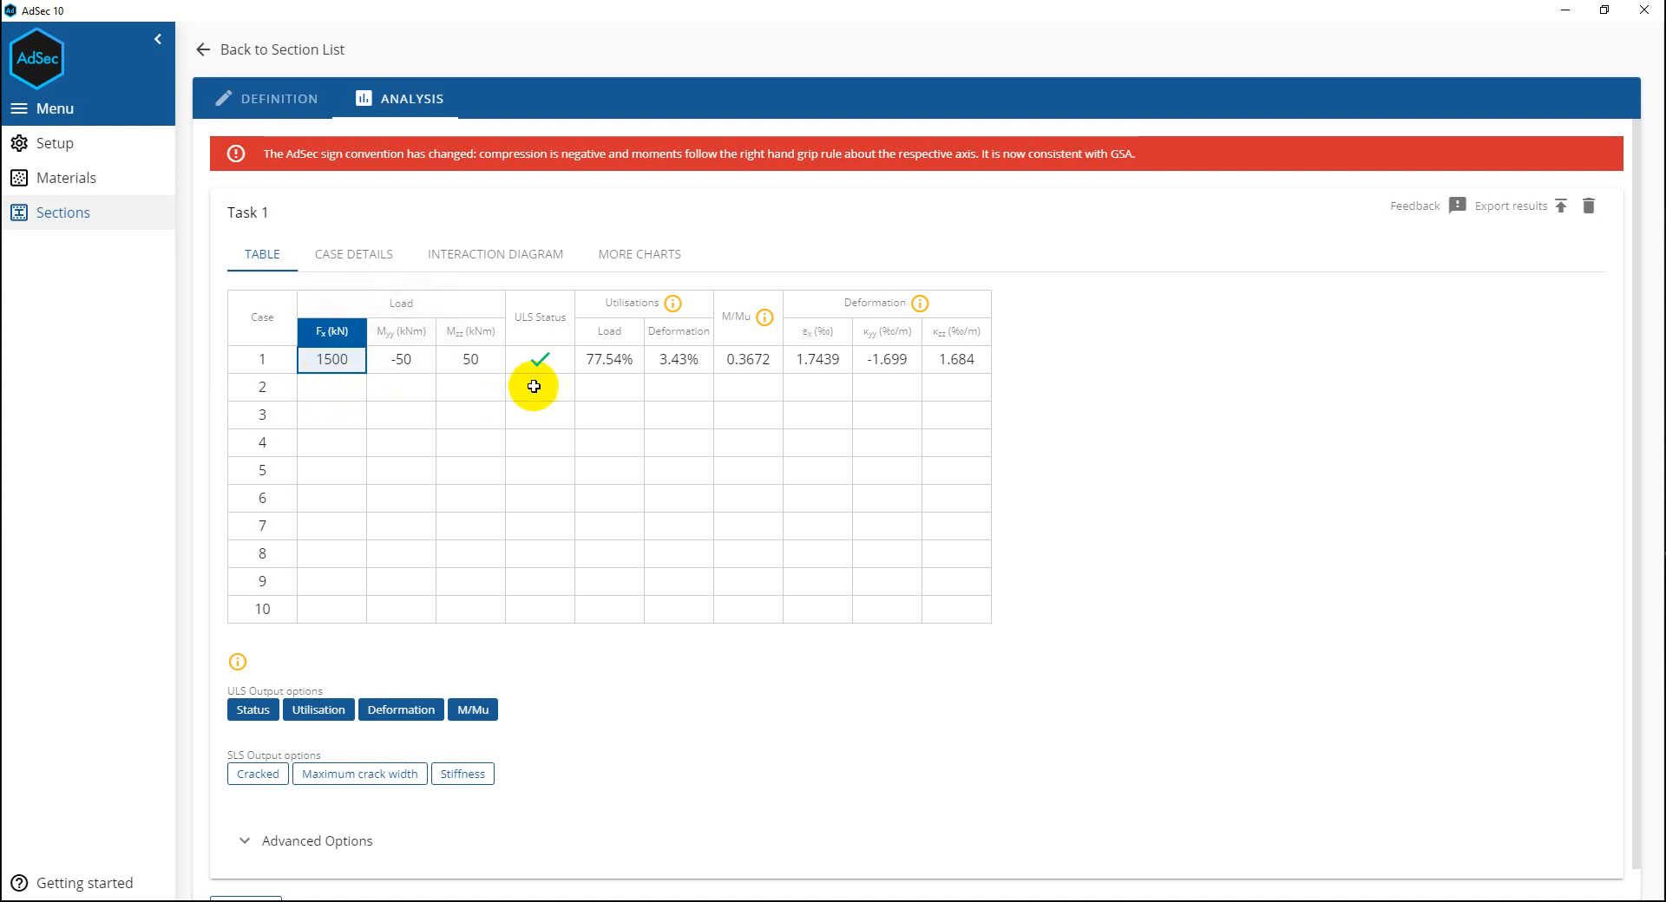
Enter an axial force Fx of 2010 kN for load case 2.
click(339, 383)
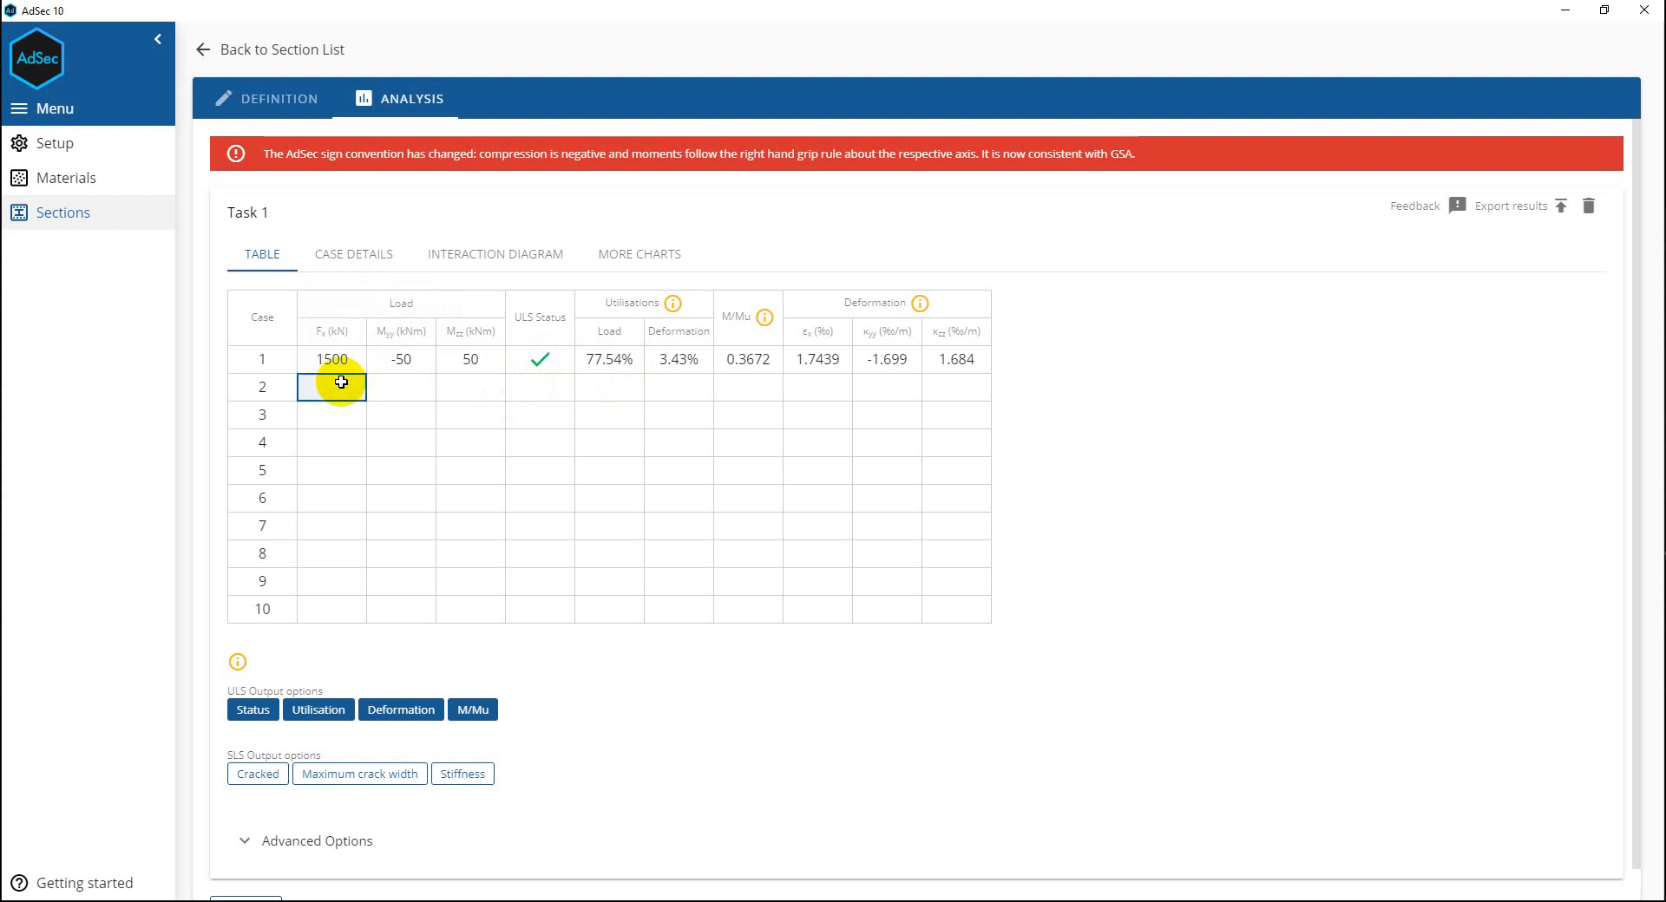
text(2)
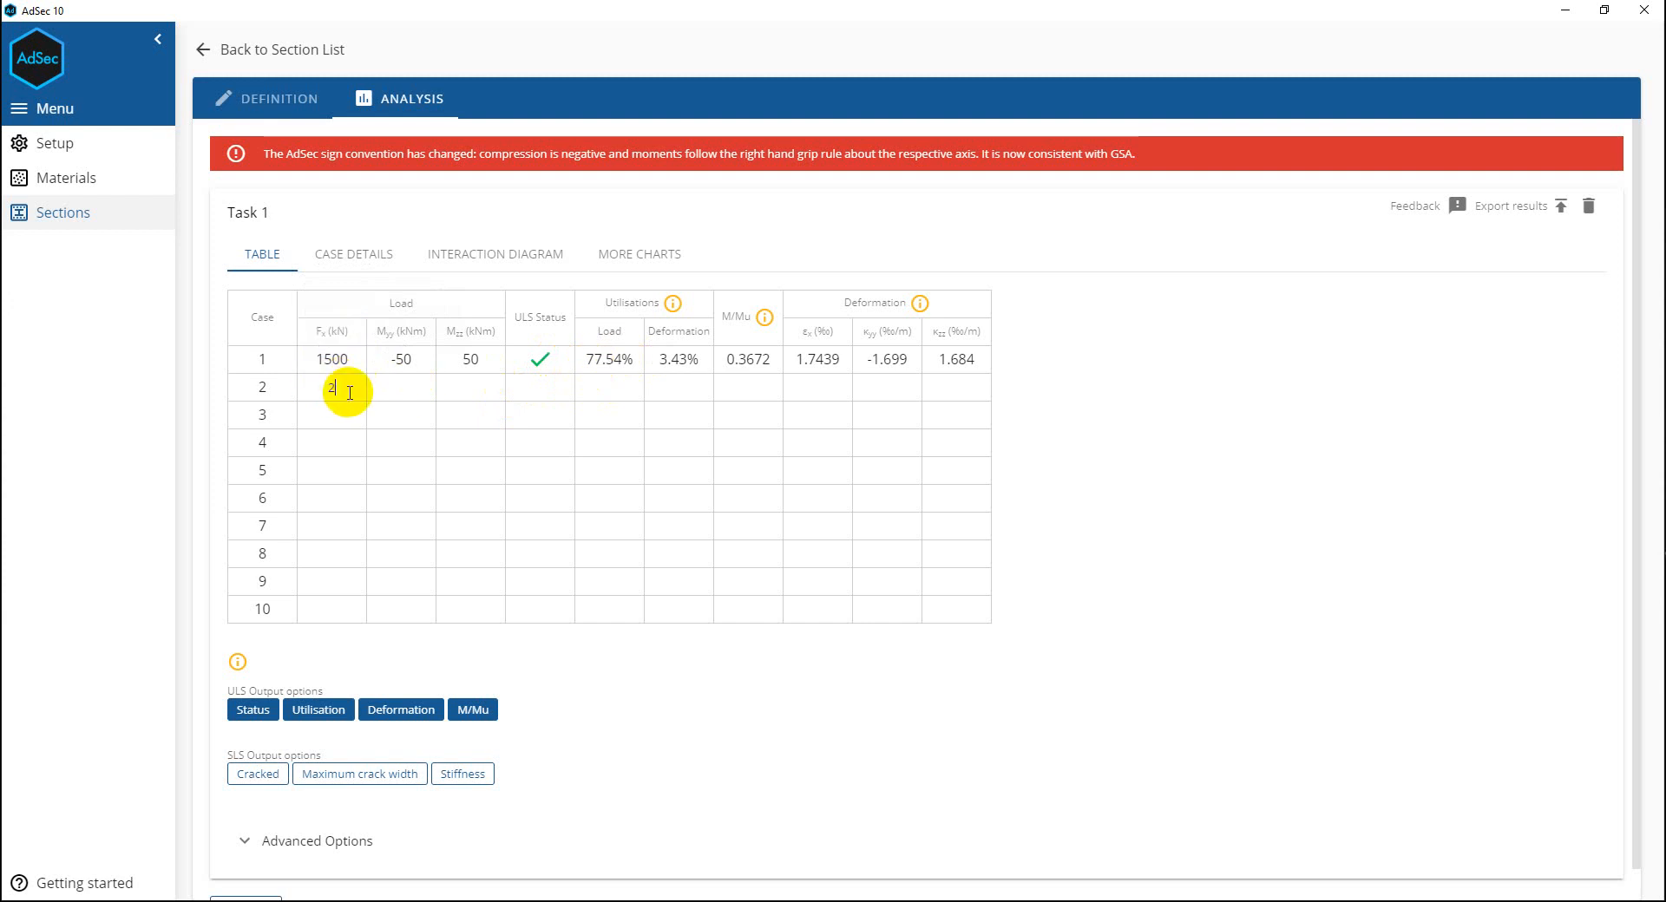
text(010)
click(386, 425)
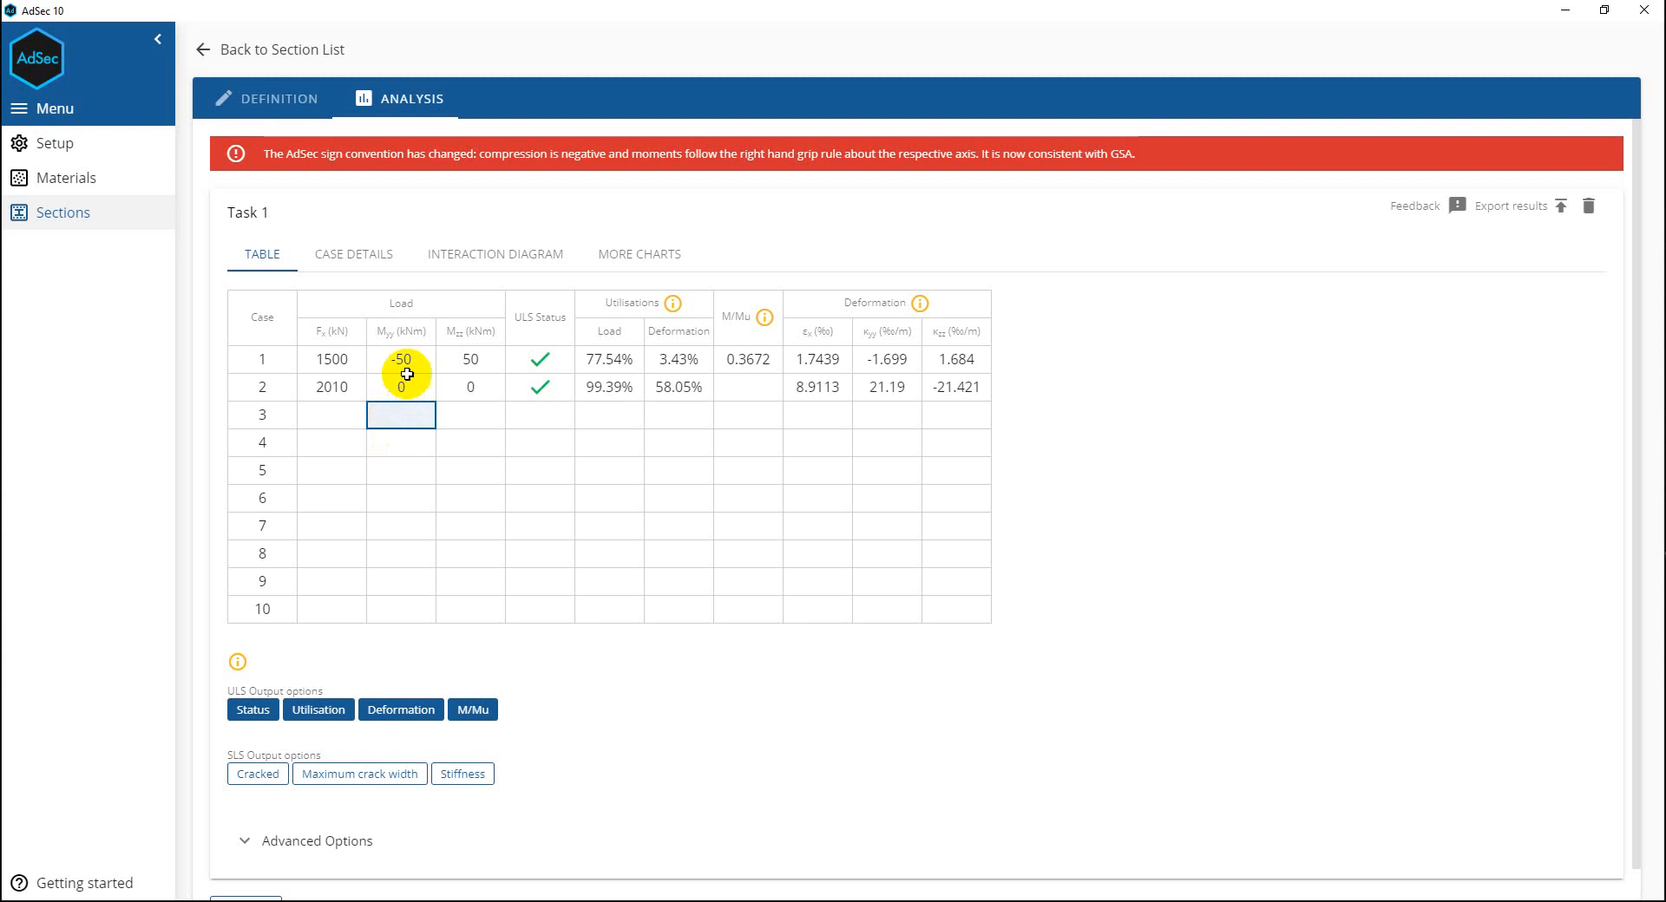
Copy the Myy and Mzz moments of case 1 into case 2 and check its load utilisation.
drag(386, 359, 482, 360)
key(ctrl+c)
click(395, 387)
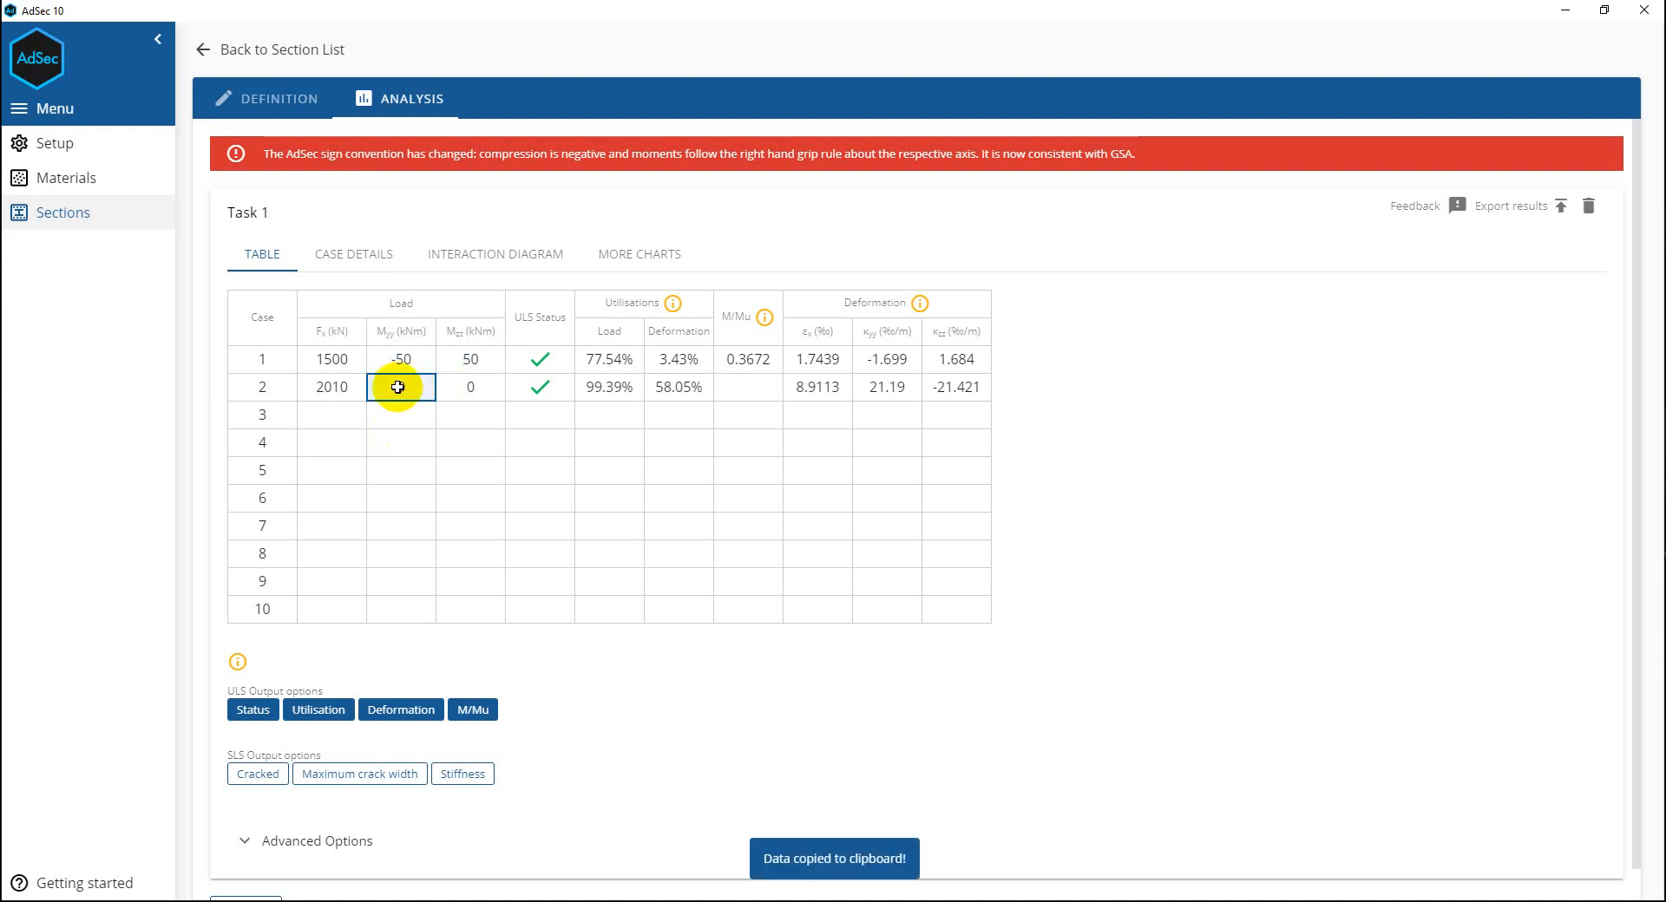
key(ctrl+v)
click(458, 438)
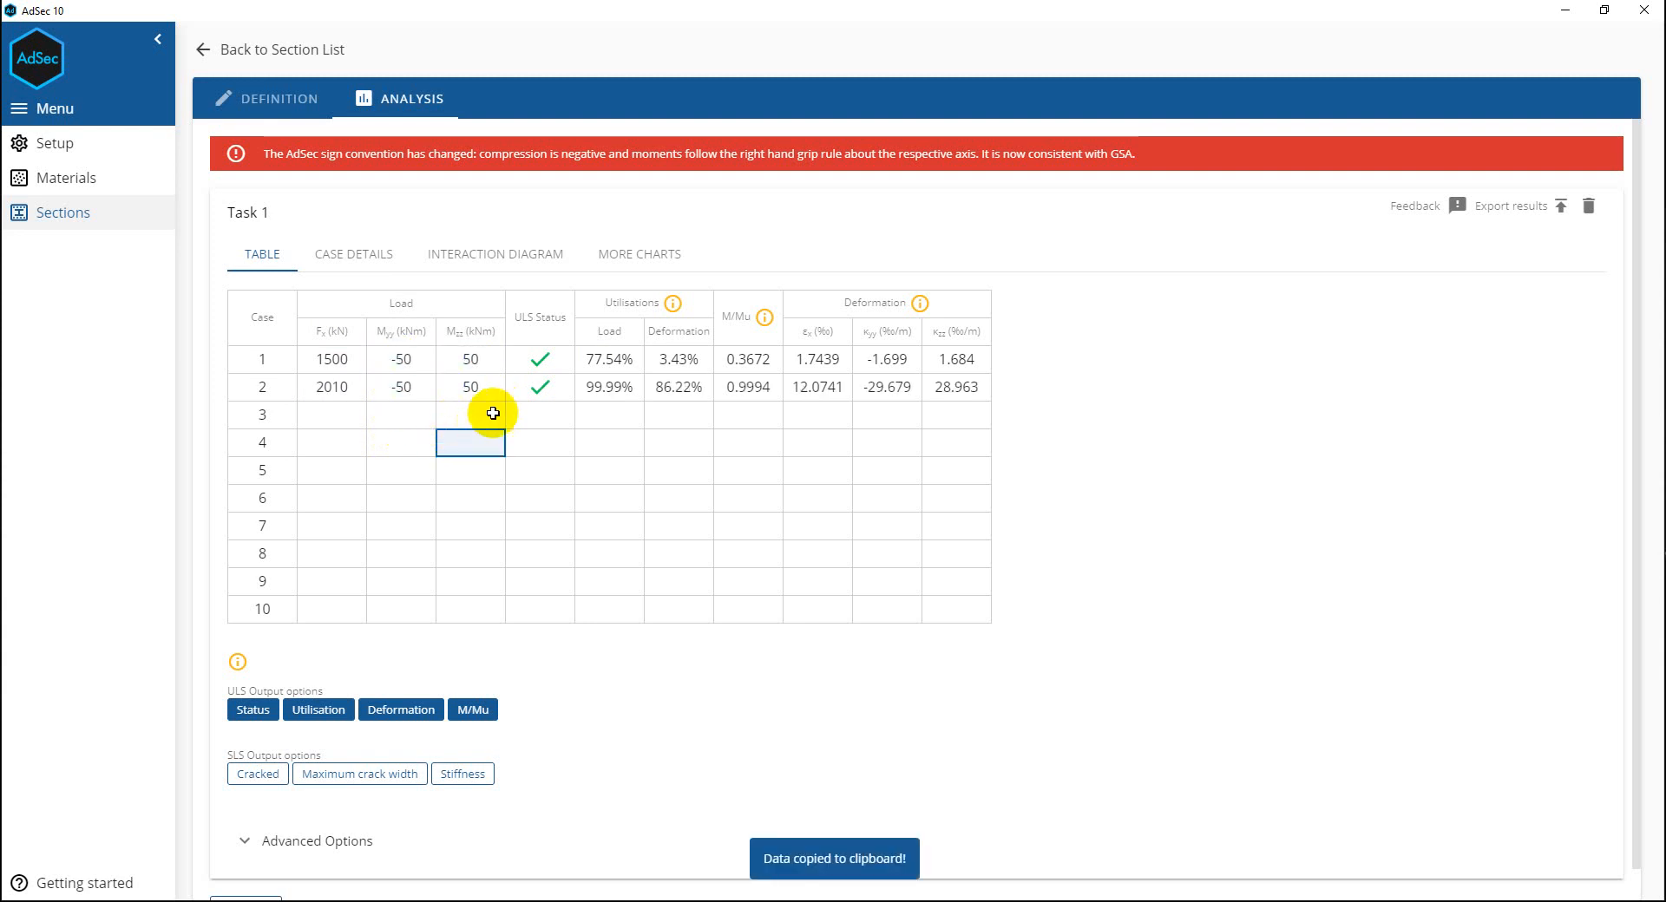
click(599, 395)
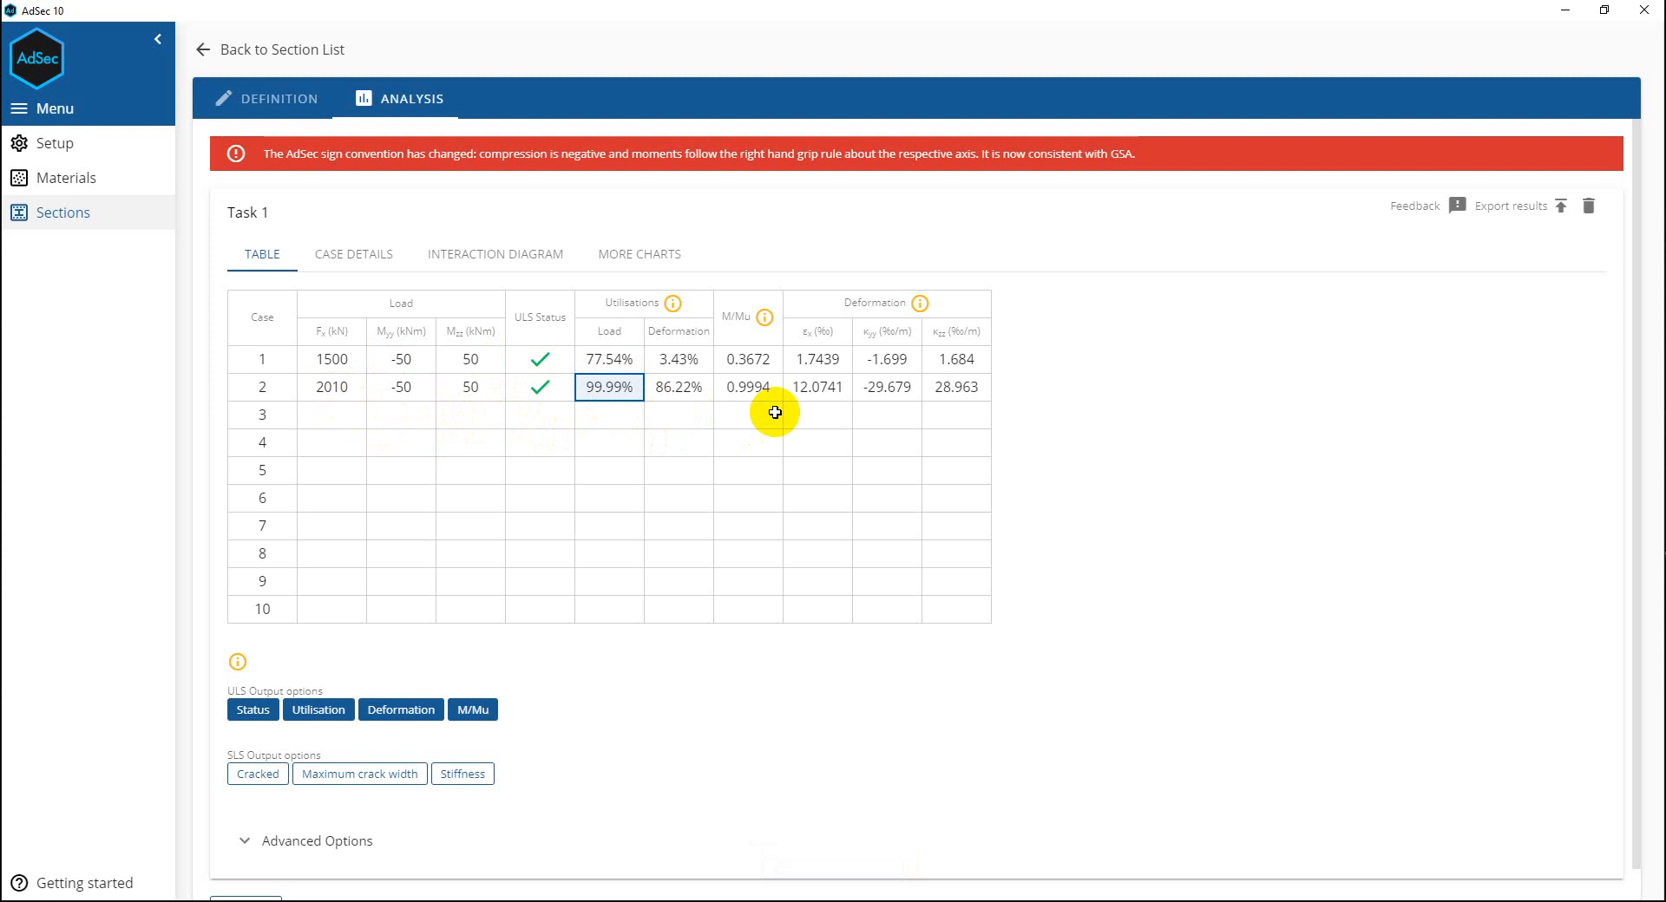
Copy the Myy and Mzz moments of case 2 into load case 3.
drag(397, 383, 476, 394)
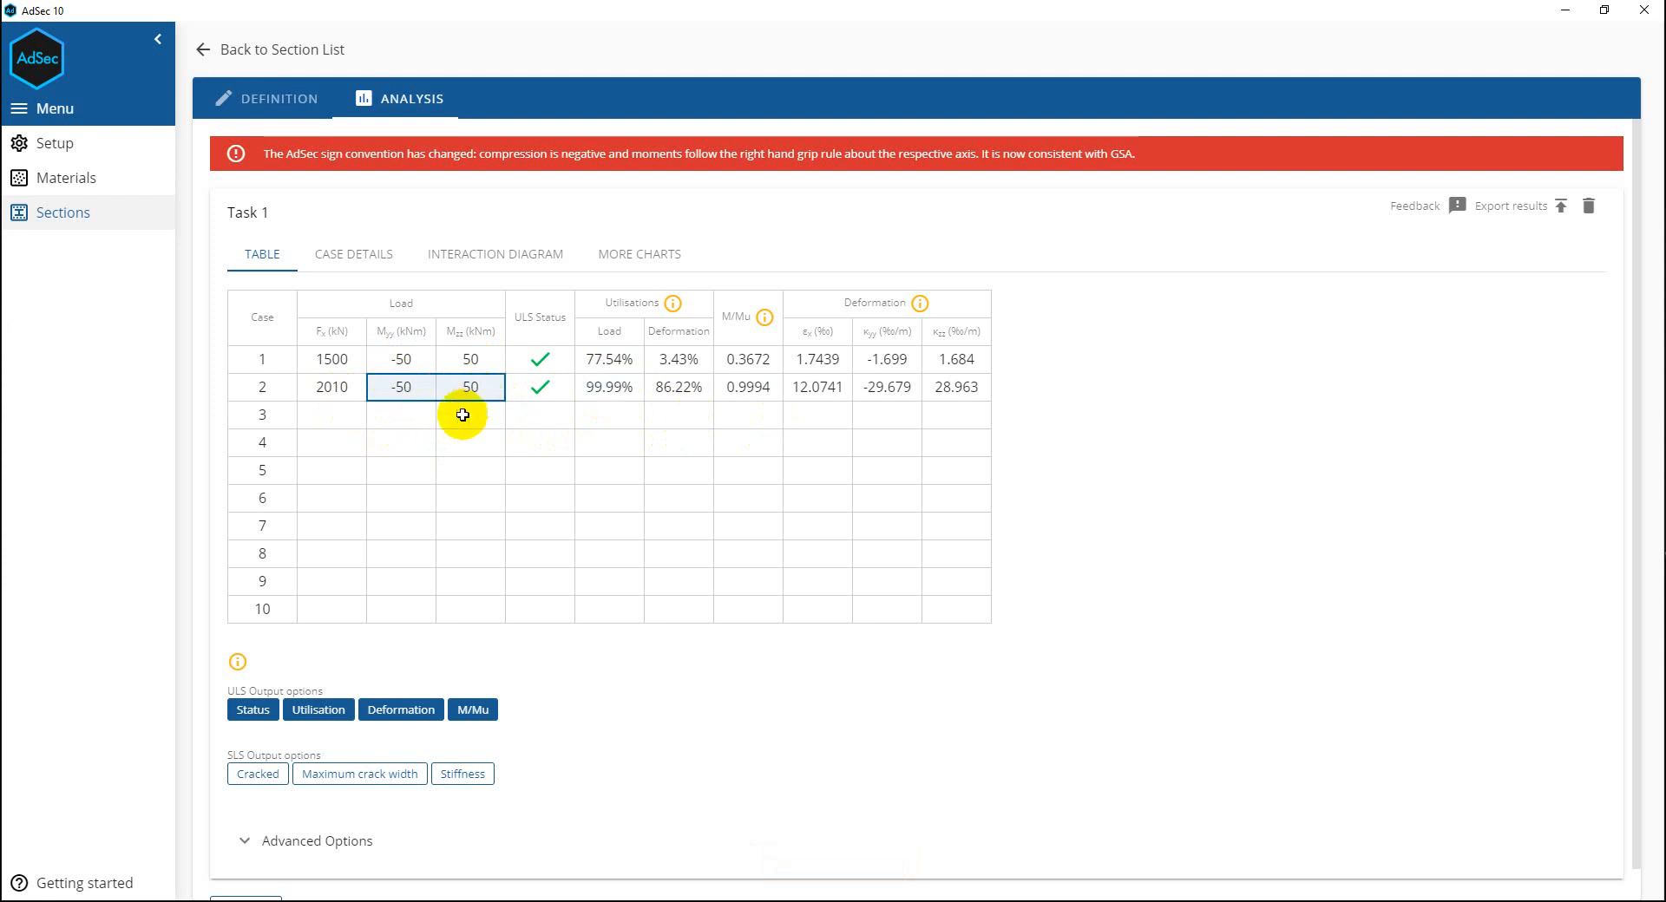
key(ctrl+c)
click(427, 406)
key(ctrl+v)
click(429, 469)
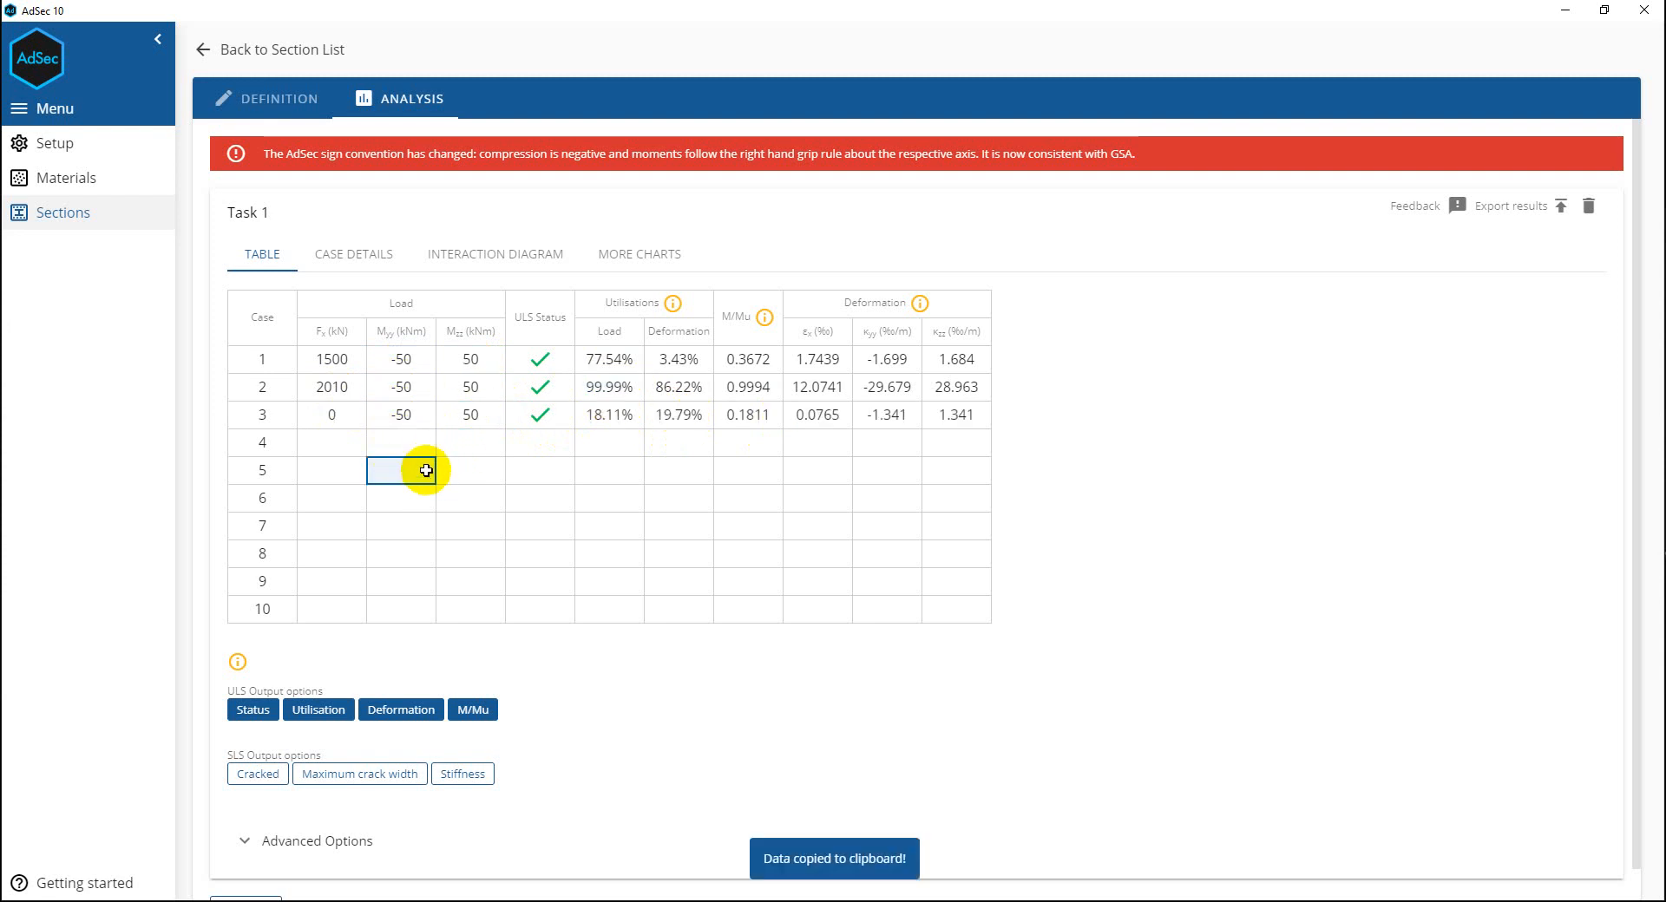
Set the axial force Fx of load case 3 to 2015 kN and check its load utilisation and M/Mu ratio.
click(332, 415)
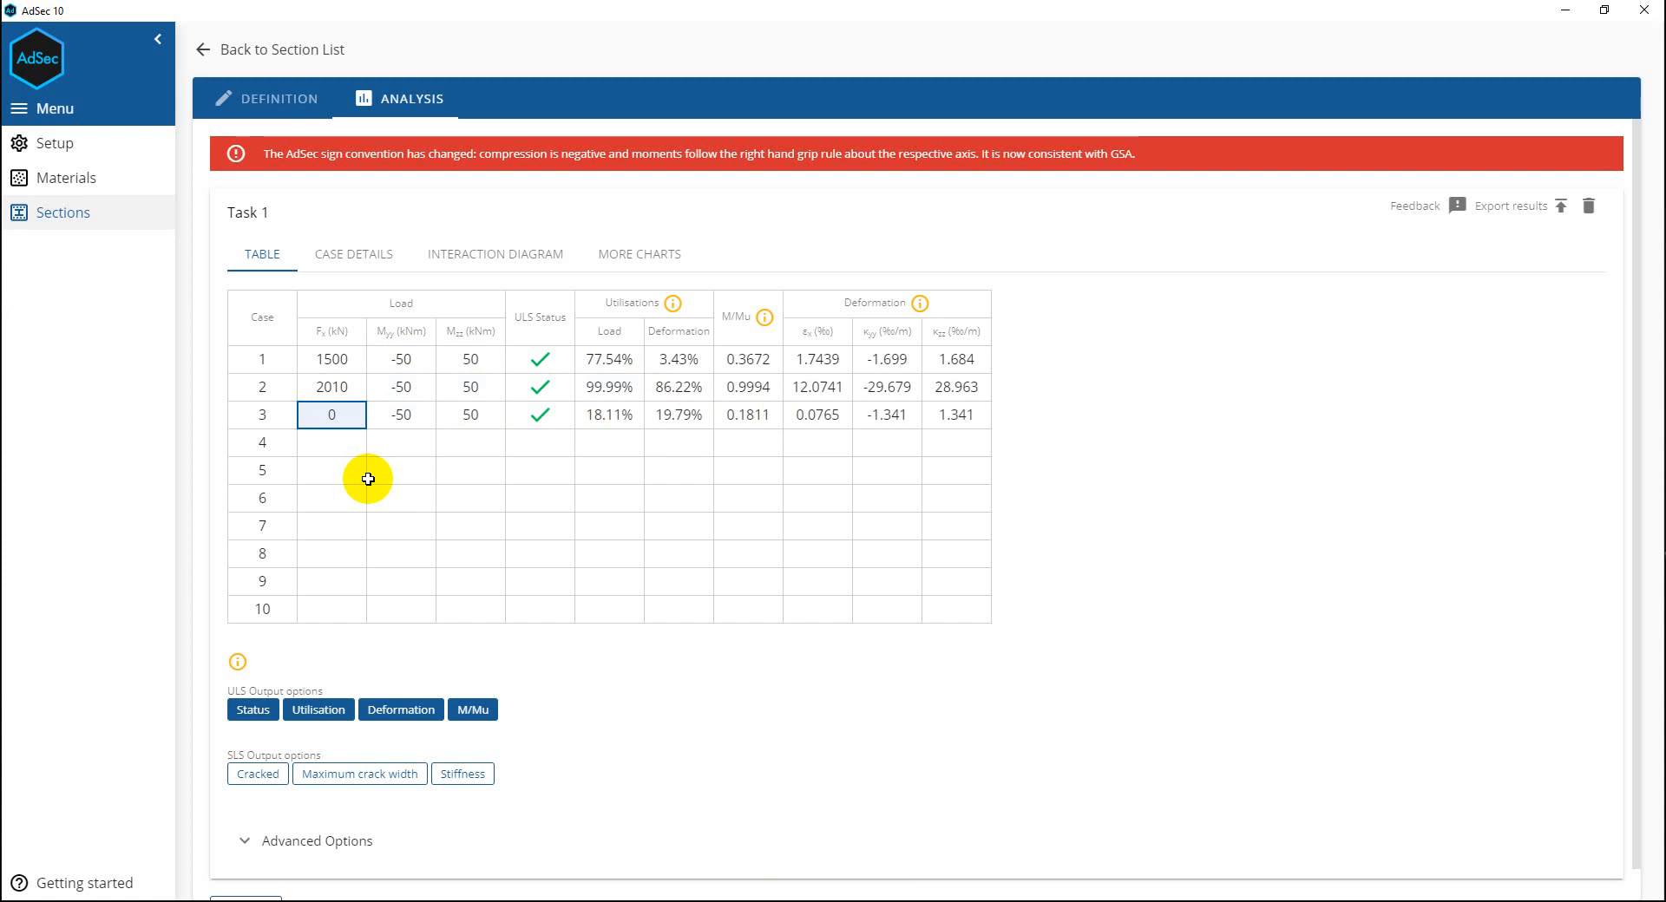
text(2)
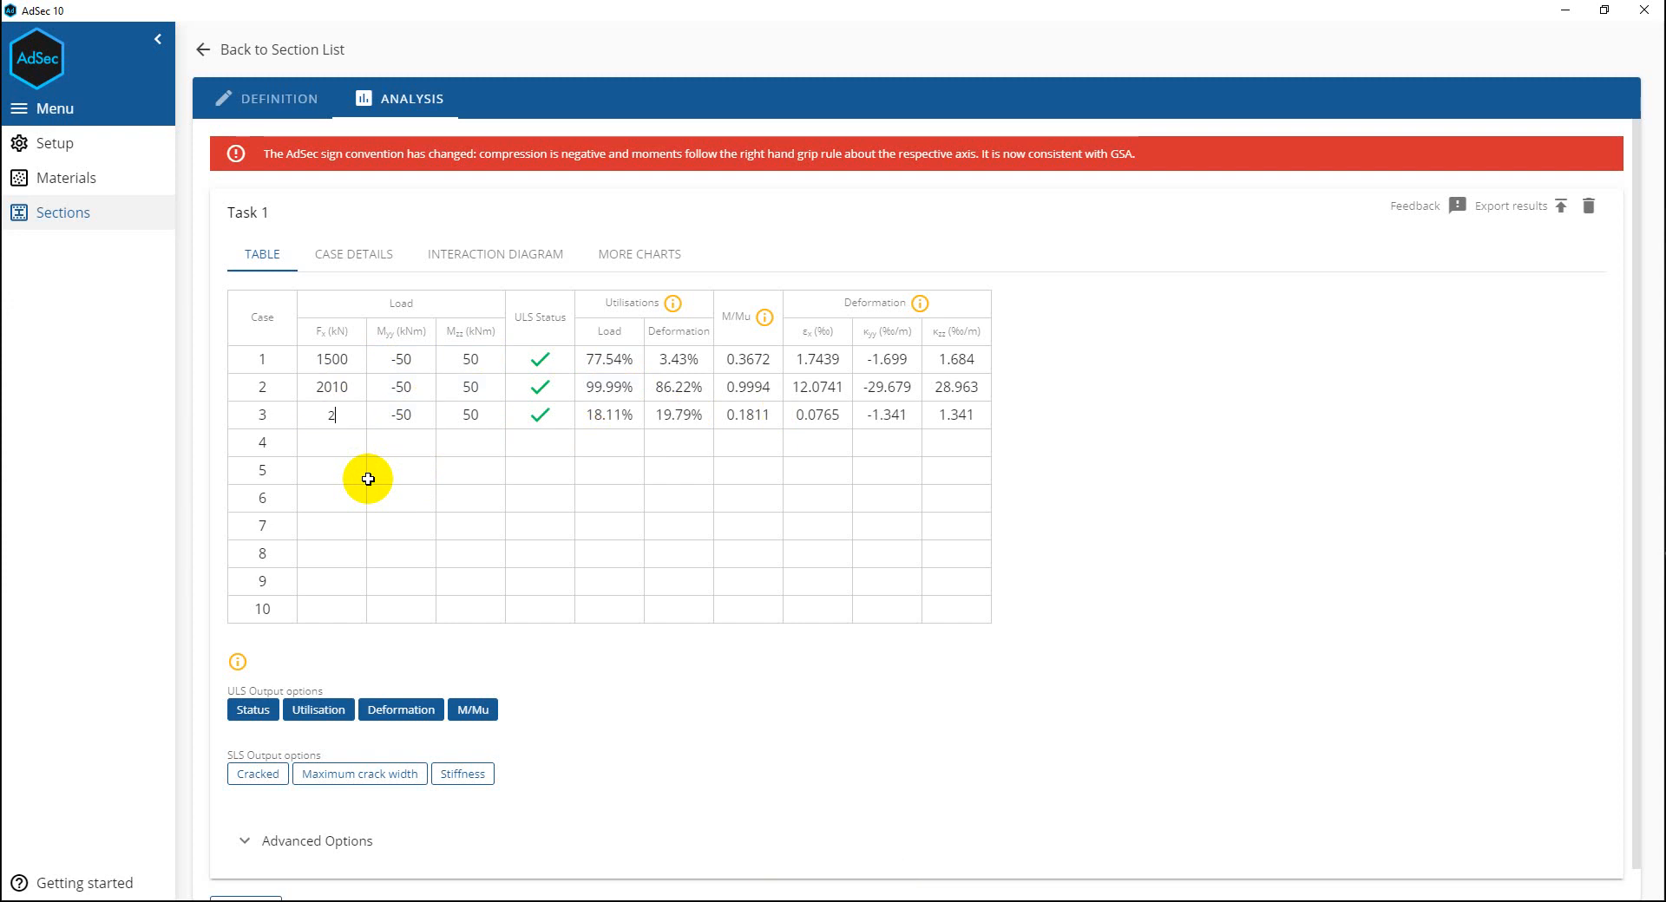
text(015)
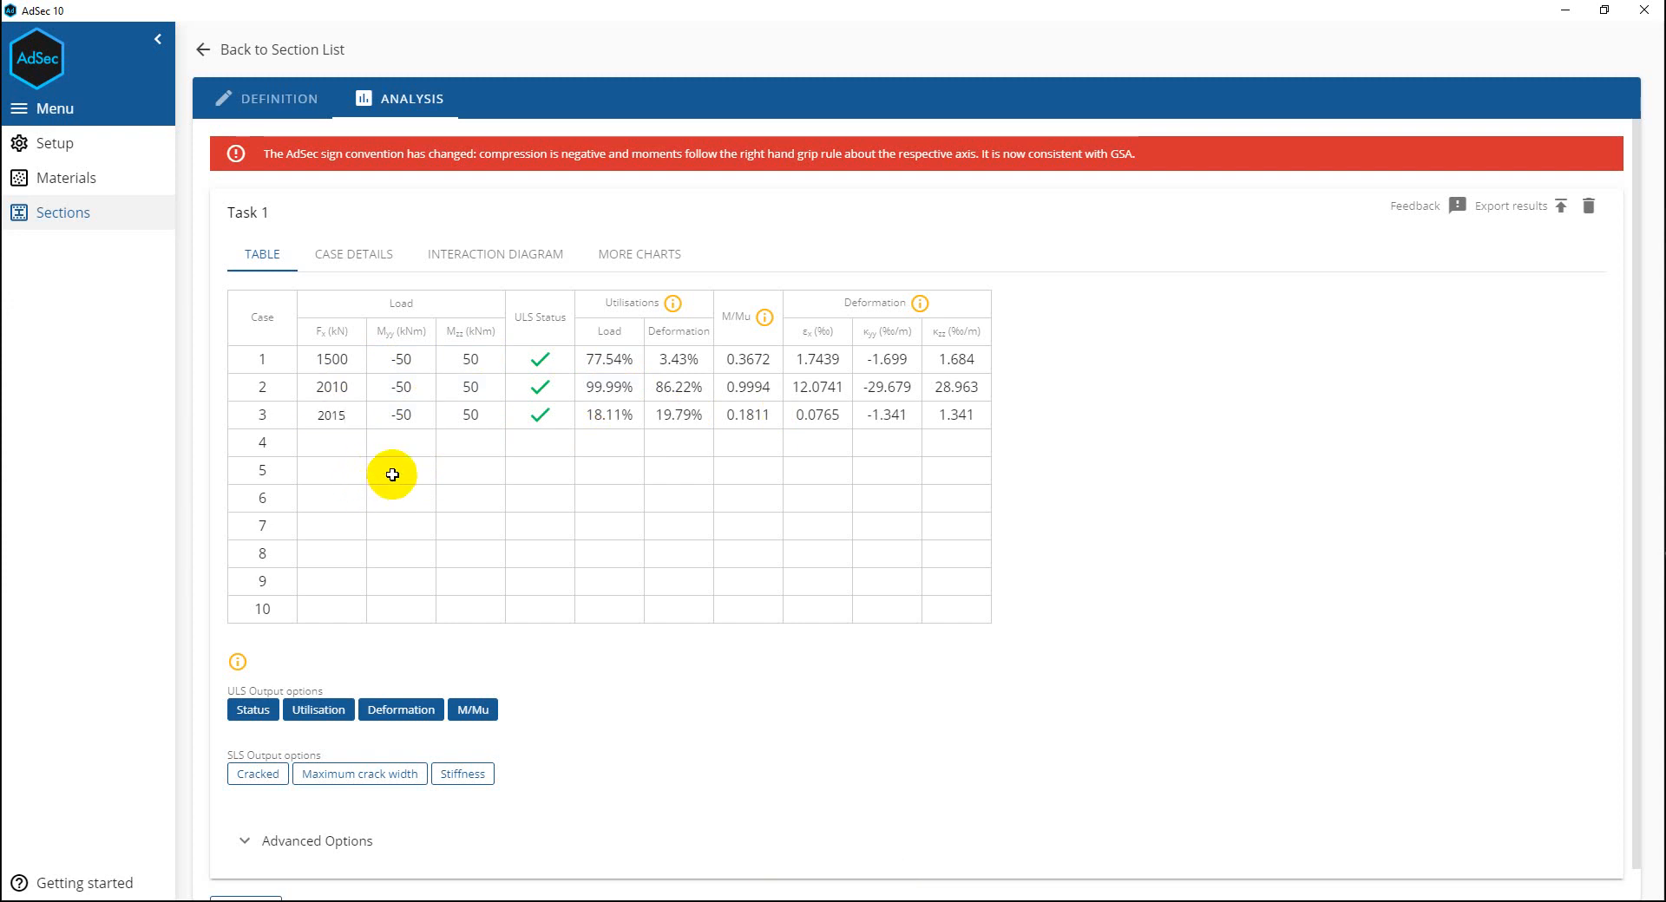
click(398, 472)
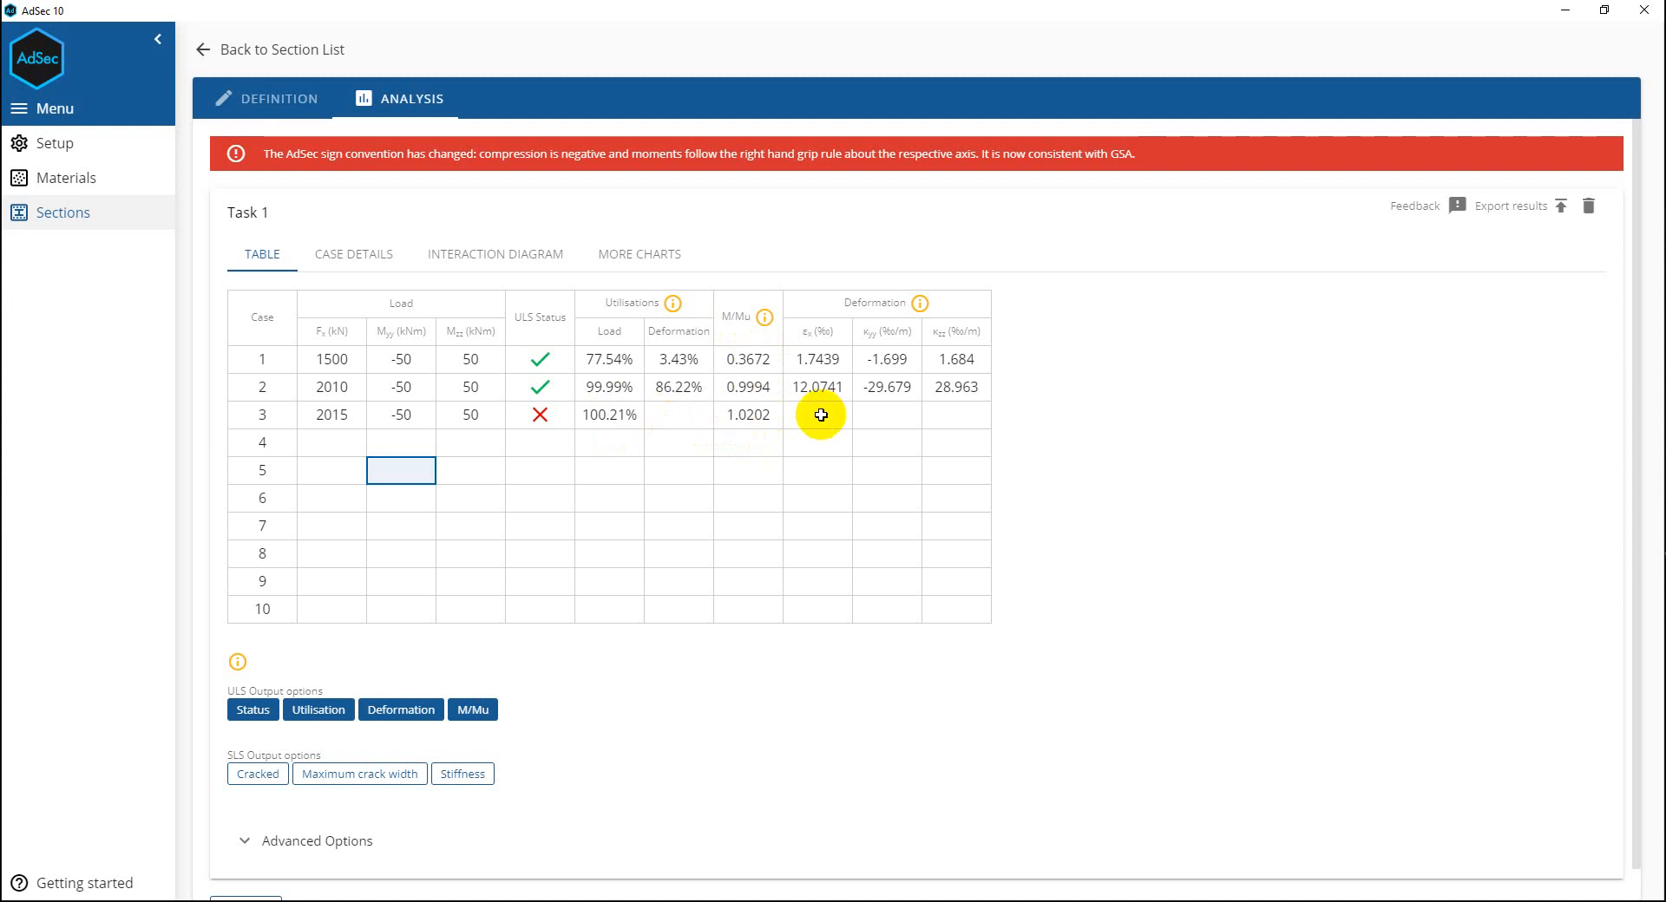
click(744, 416)
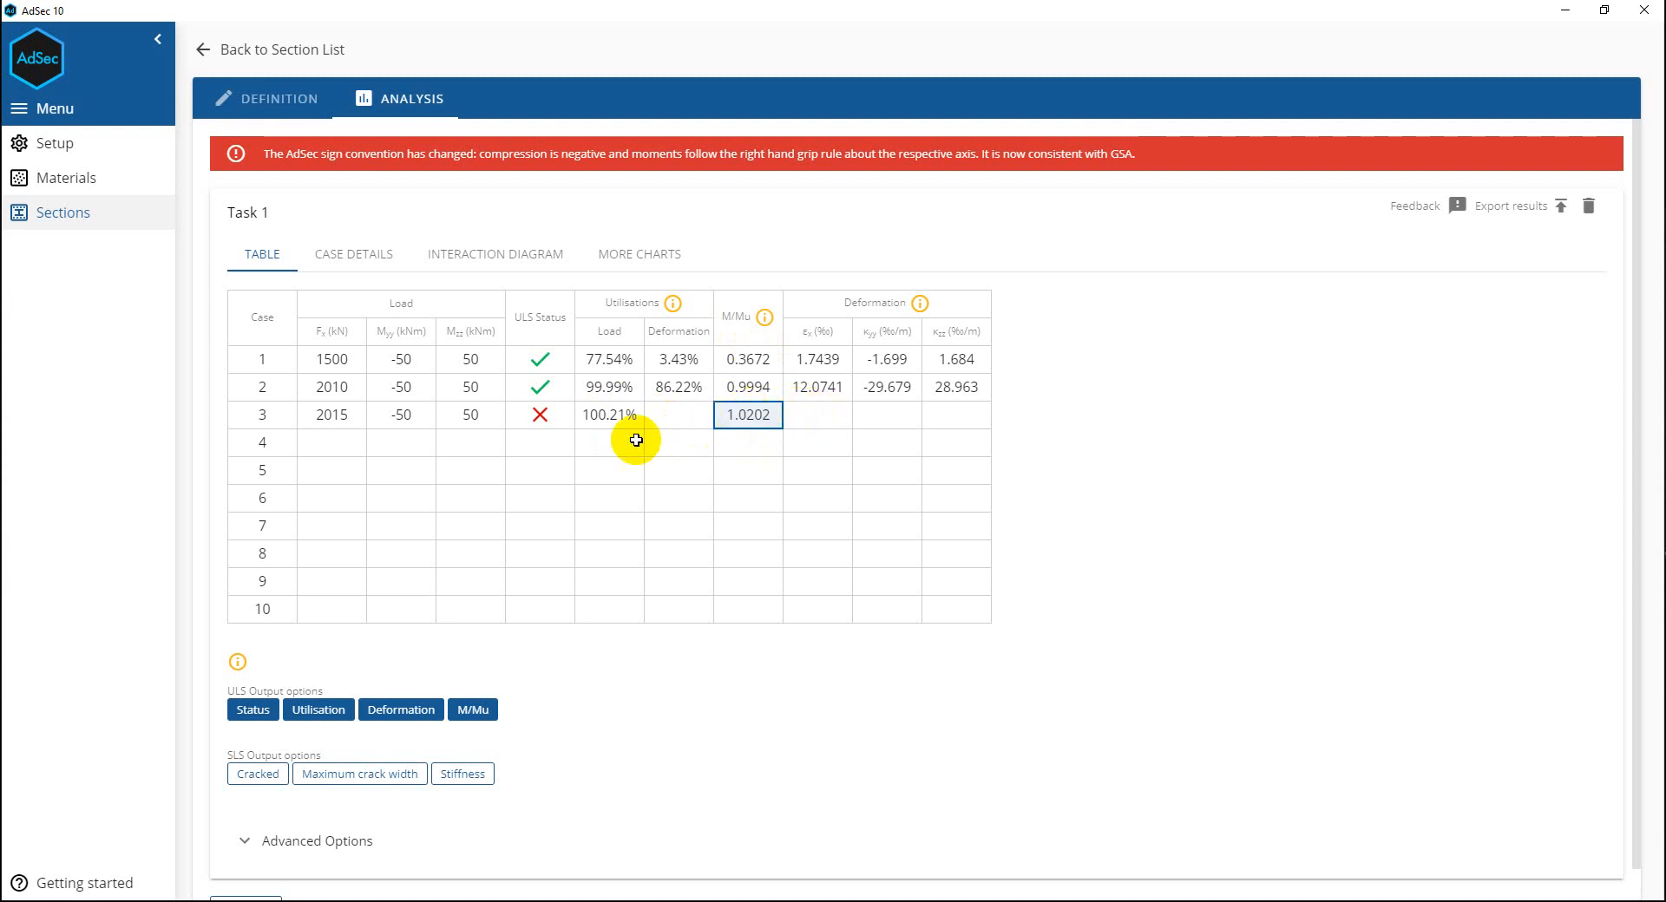
scroll(564, 498, down, 1)
scroll(564, 500, up, 1)
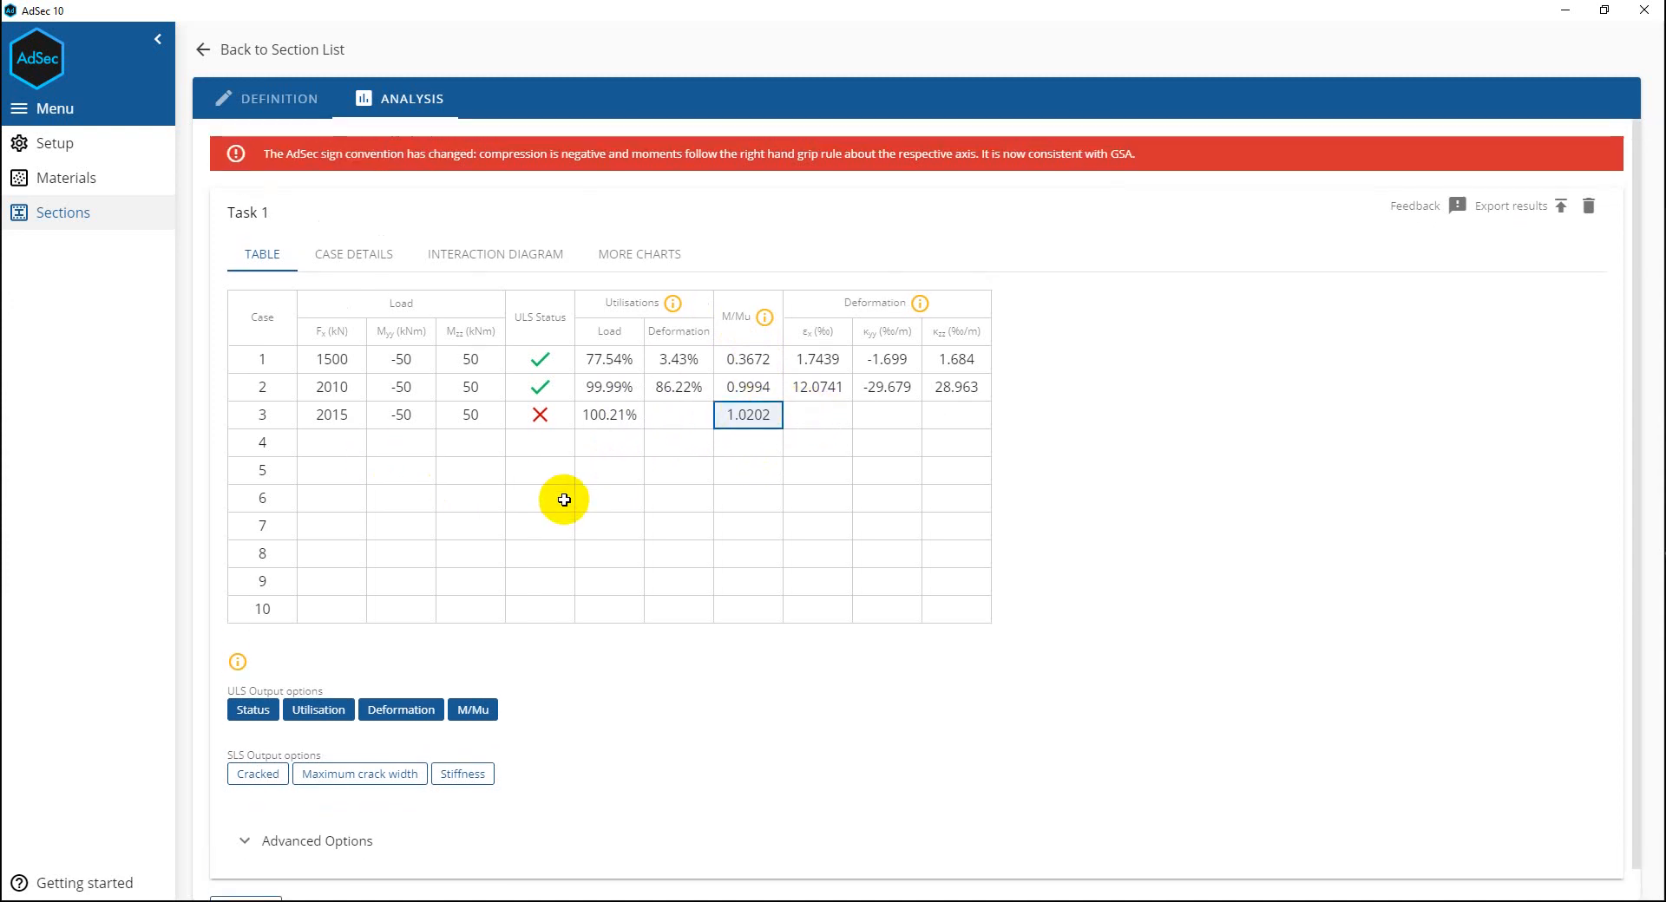
Review the details of case 1, comparing the applied load, load at failure, M/Mu ratio and section diagram.
click(365, 260)
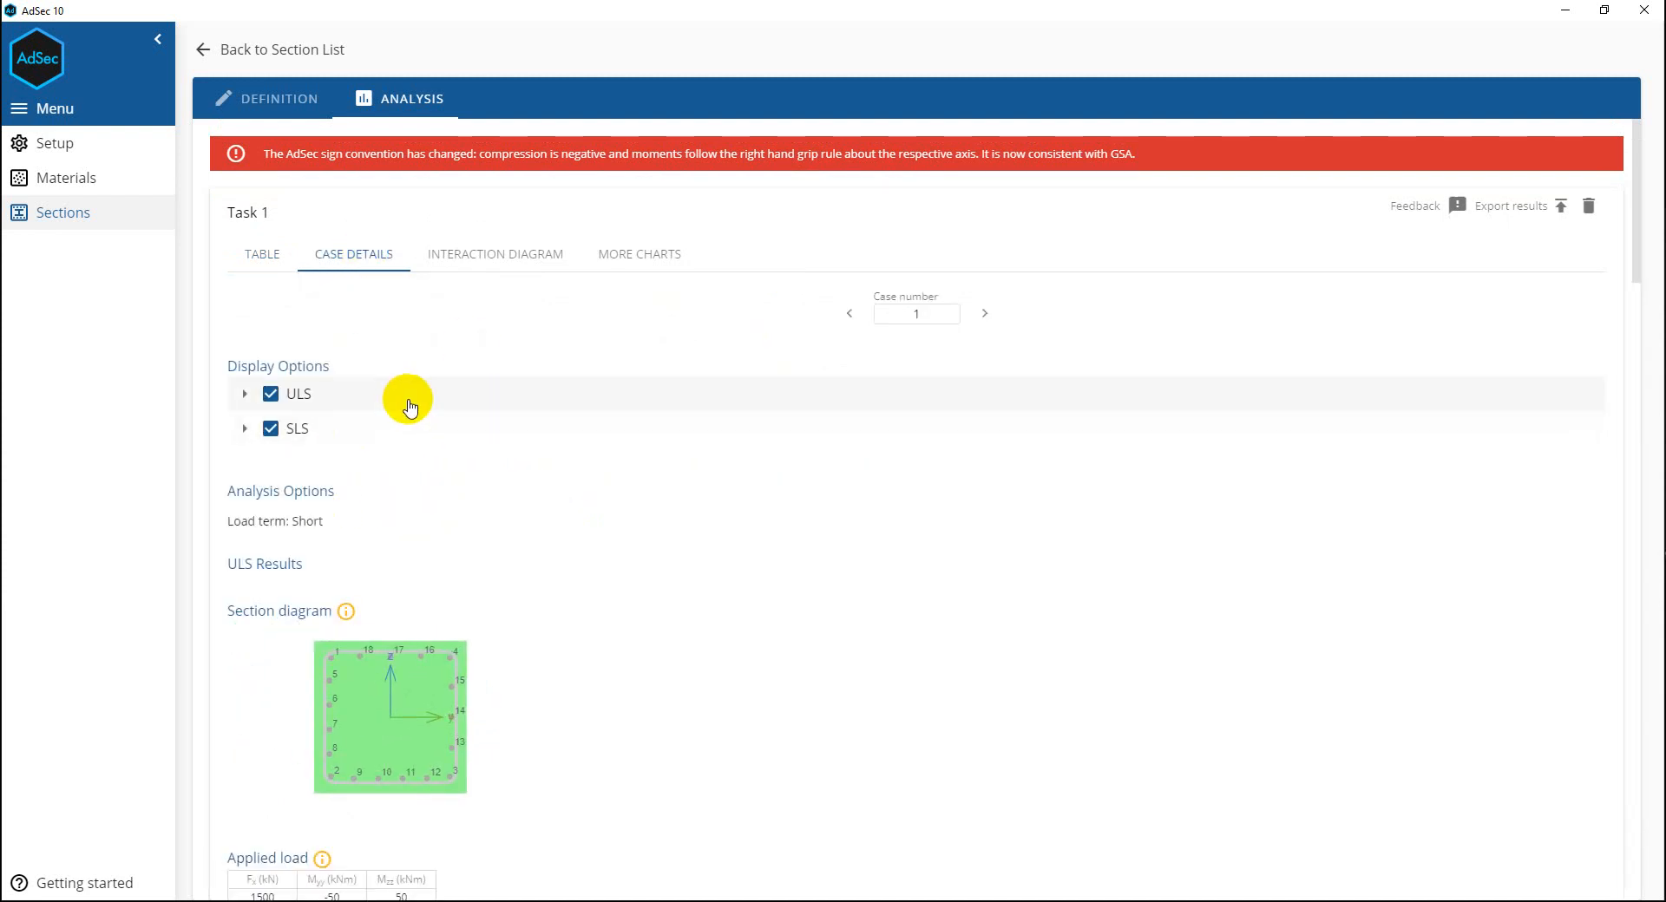
scroll(411, 409, down, 8)
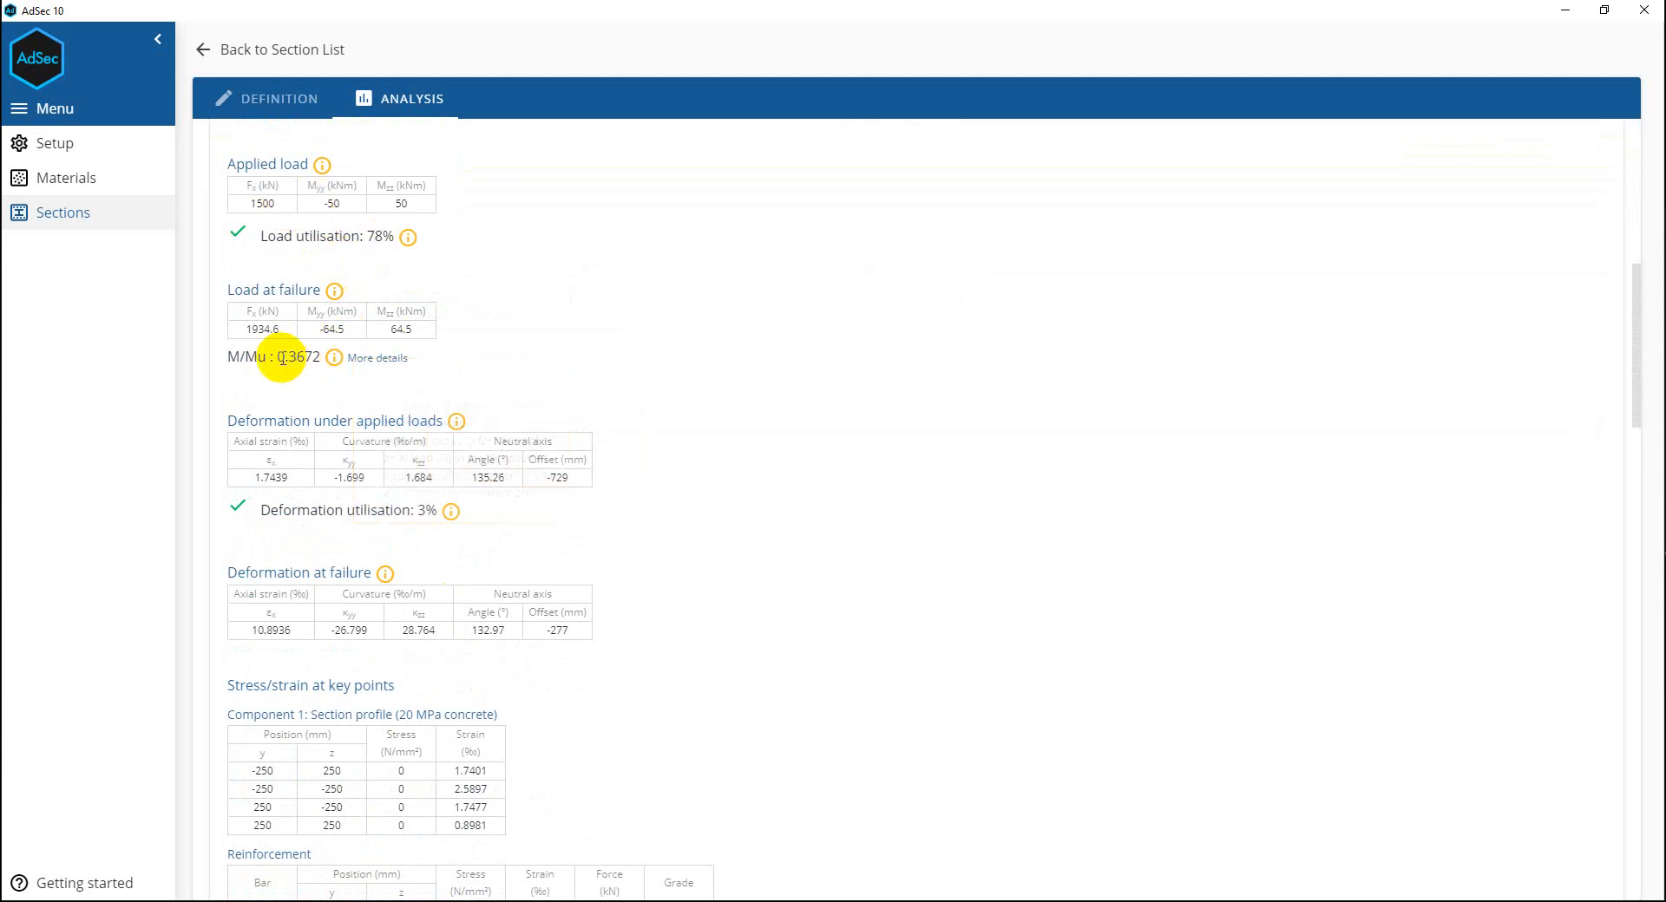
drag(276, 358, 323, 360)
scroll(304, 388, up, 3)
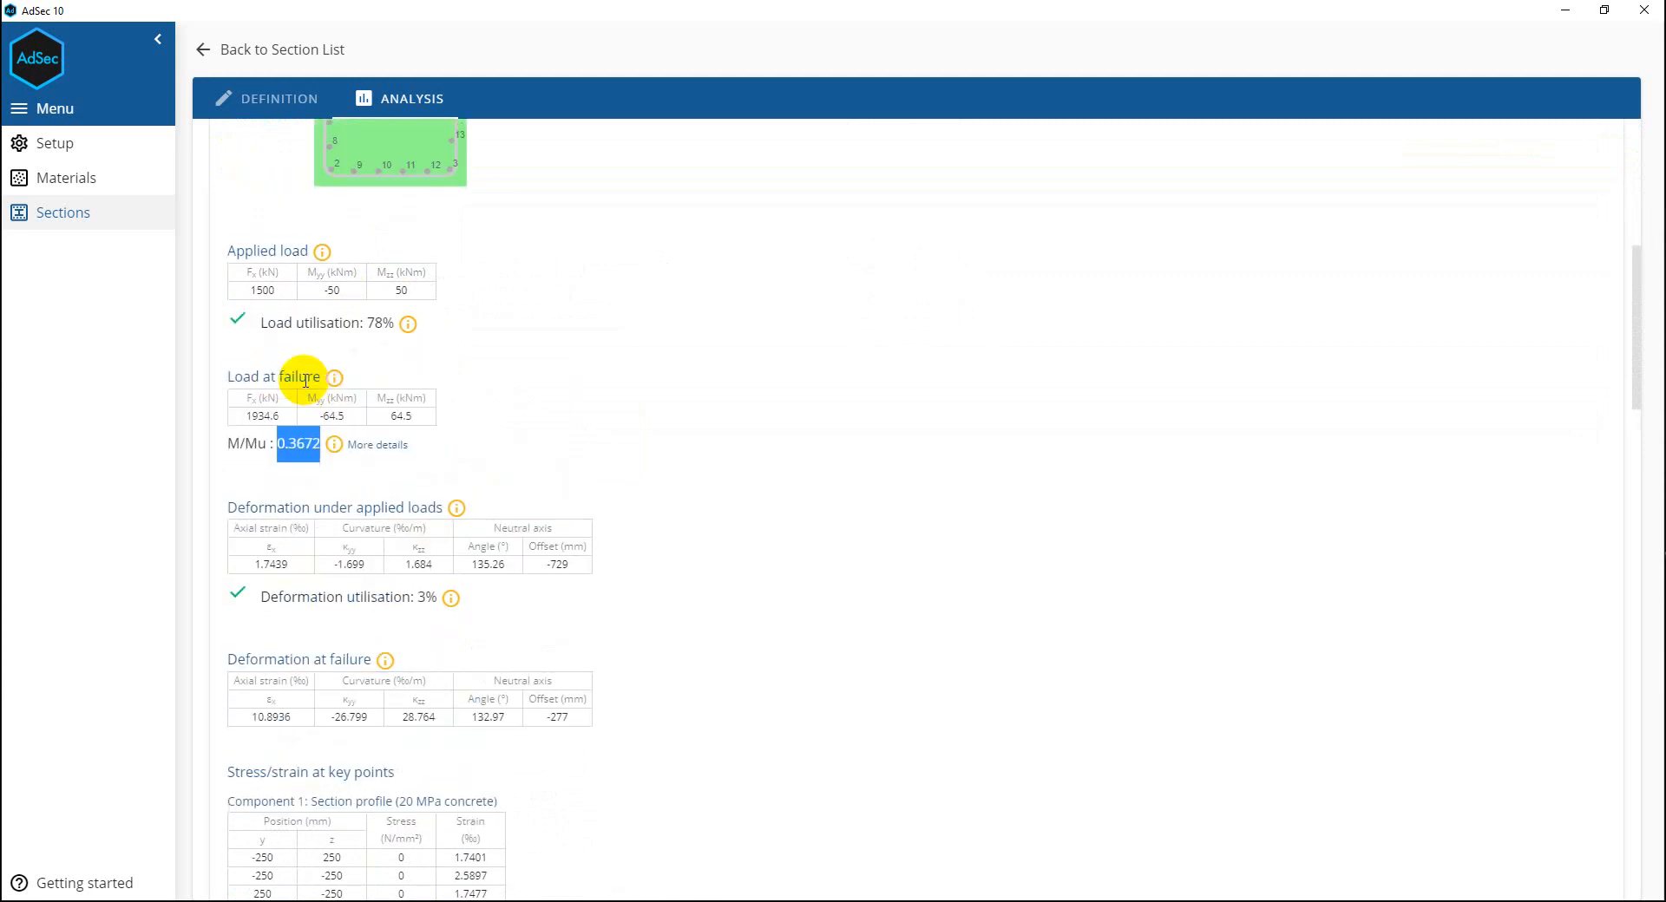
scroll(304, 388, up, 4)
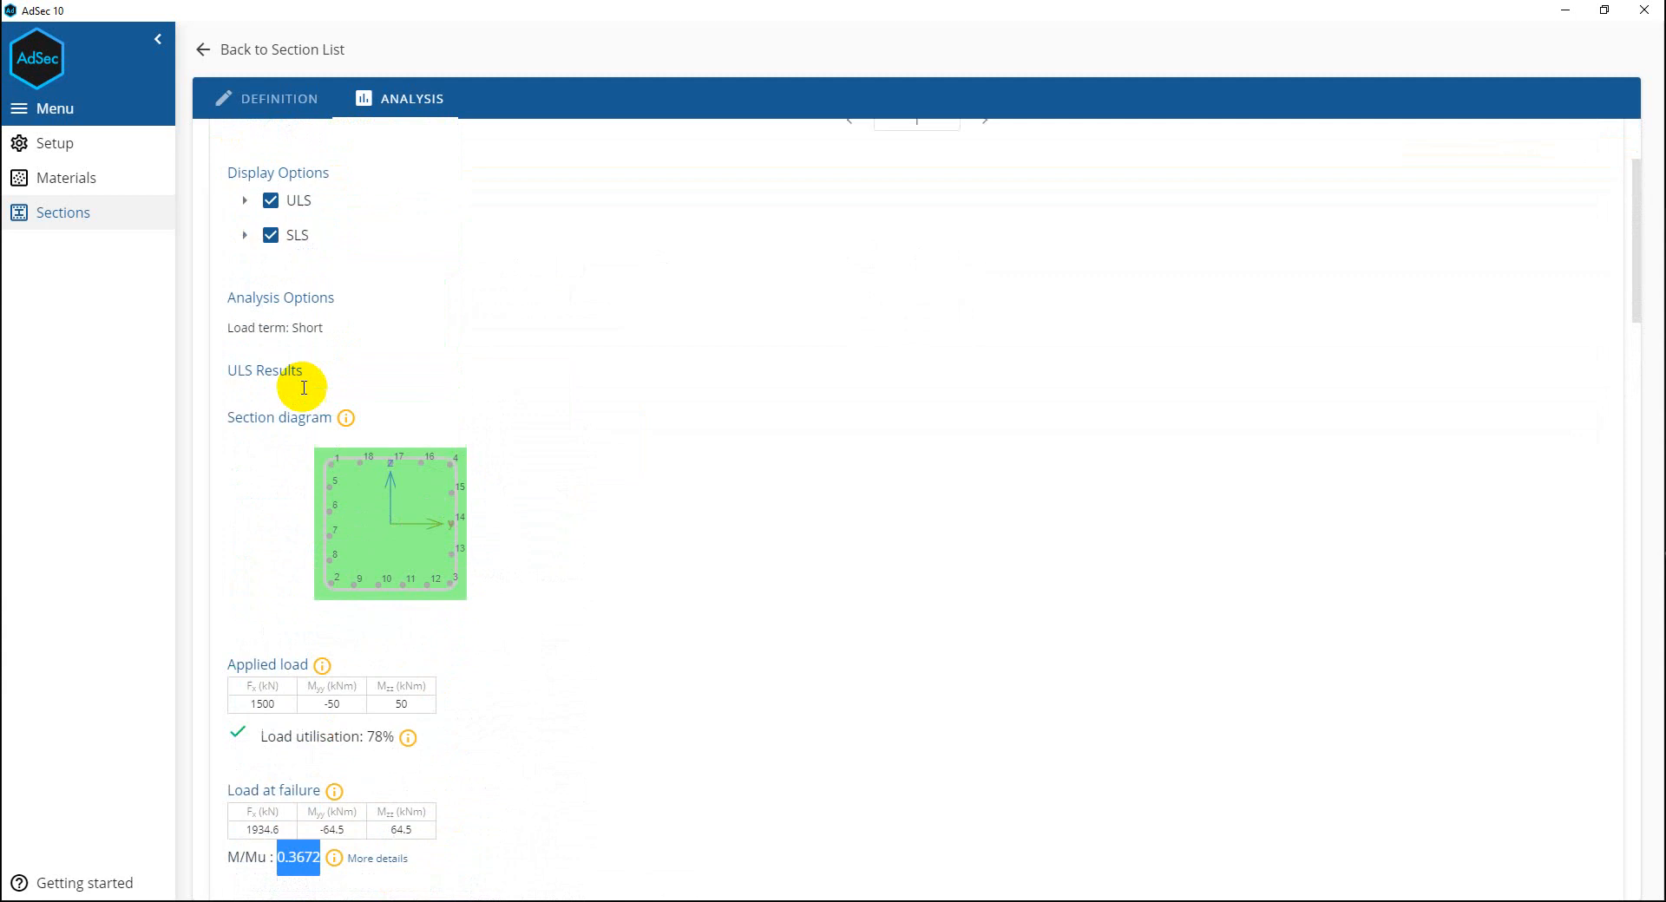
scroll(316, 421, down, 2)
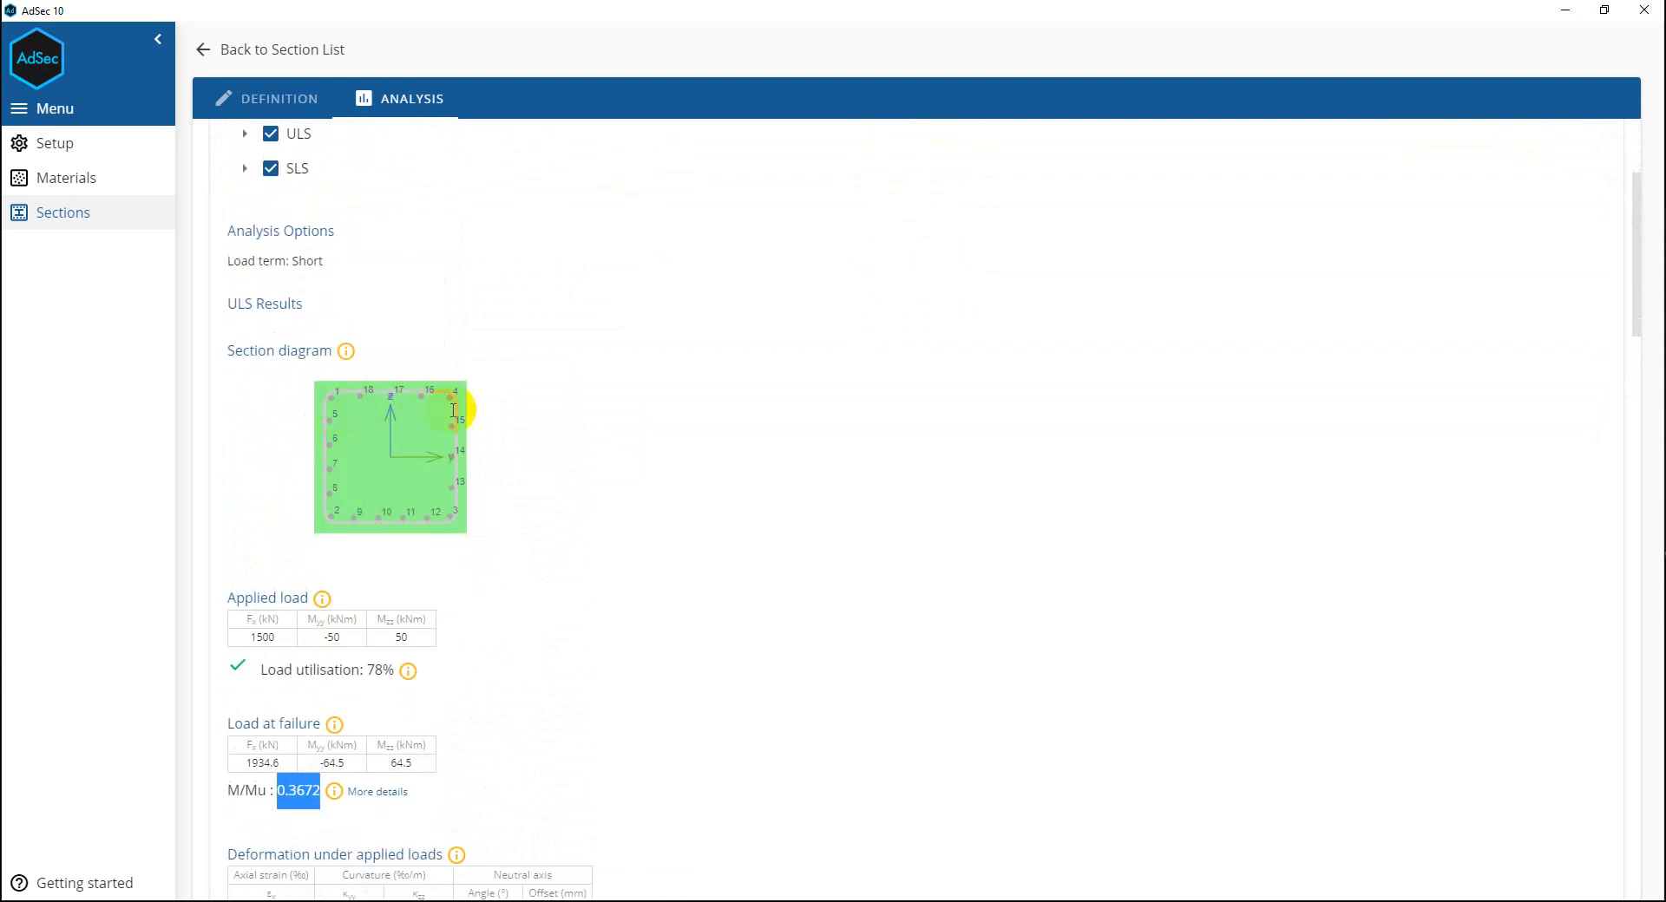
scroll(351, 401, up, 3)
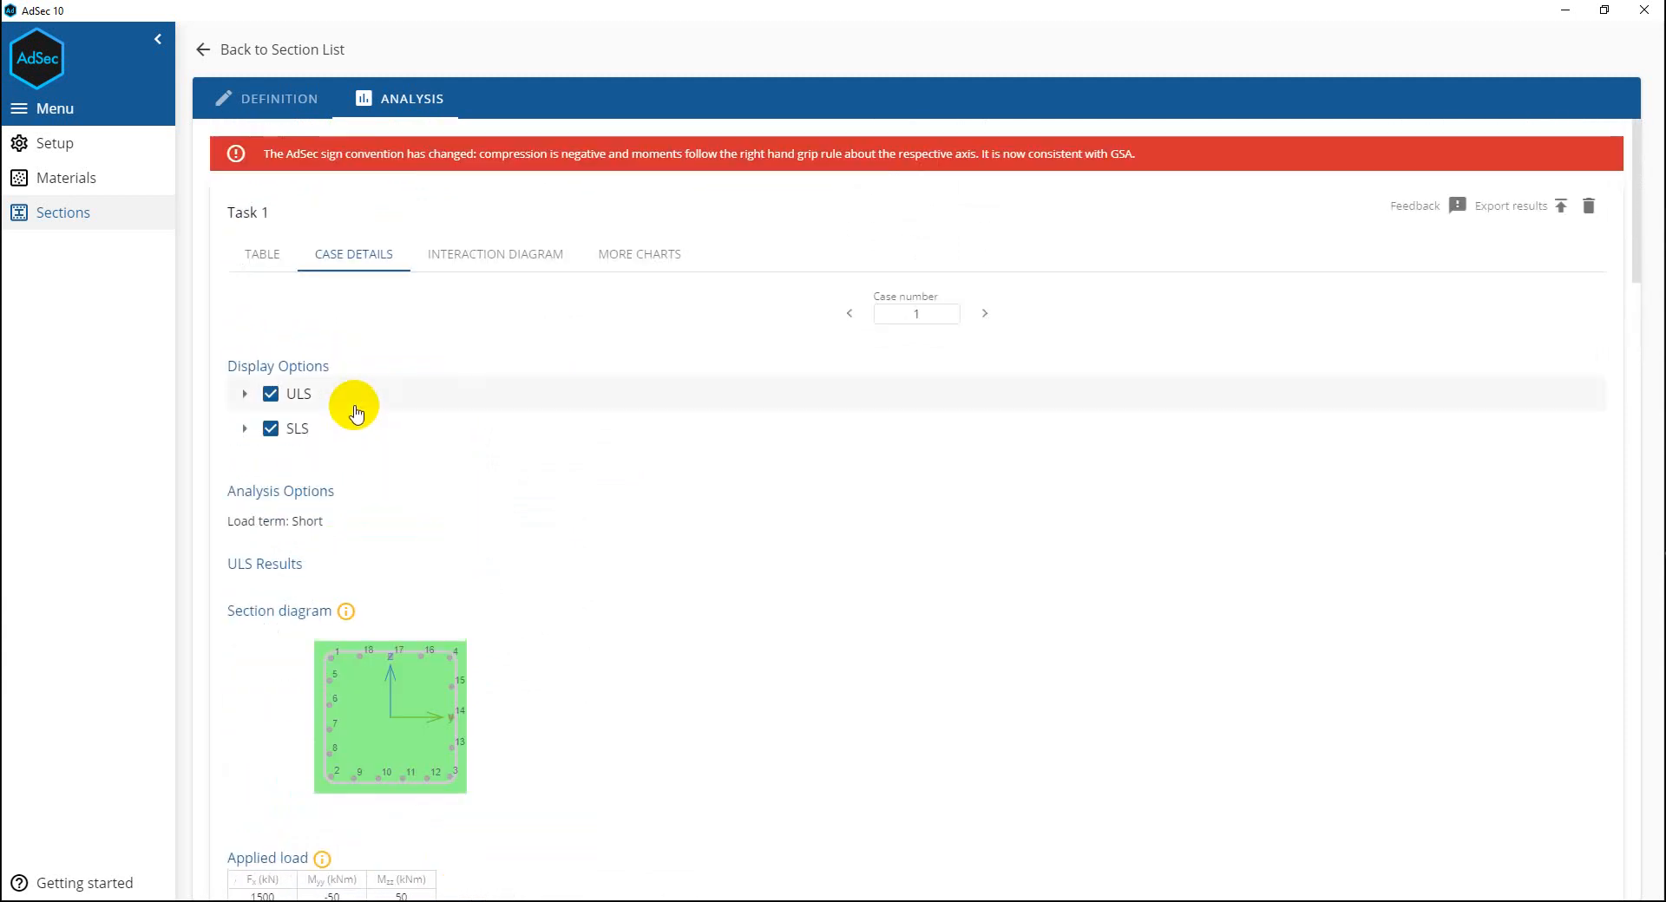
Examine the deformation, reinforcement stress and SLS results of case 1, and return to the load table to compare the axial forces.
click(259, 253)
click(334, 253)
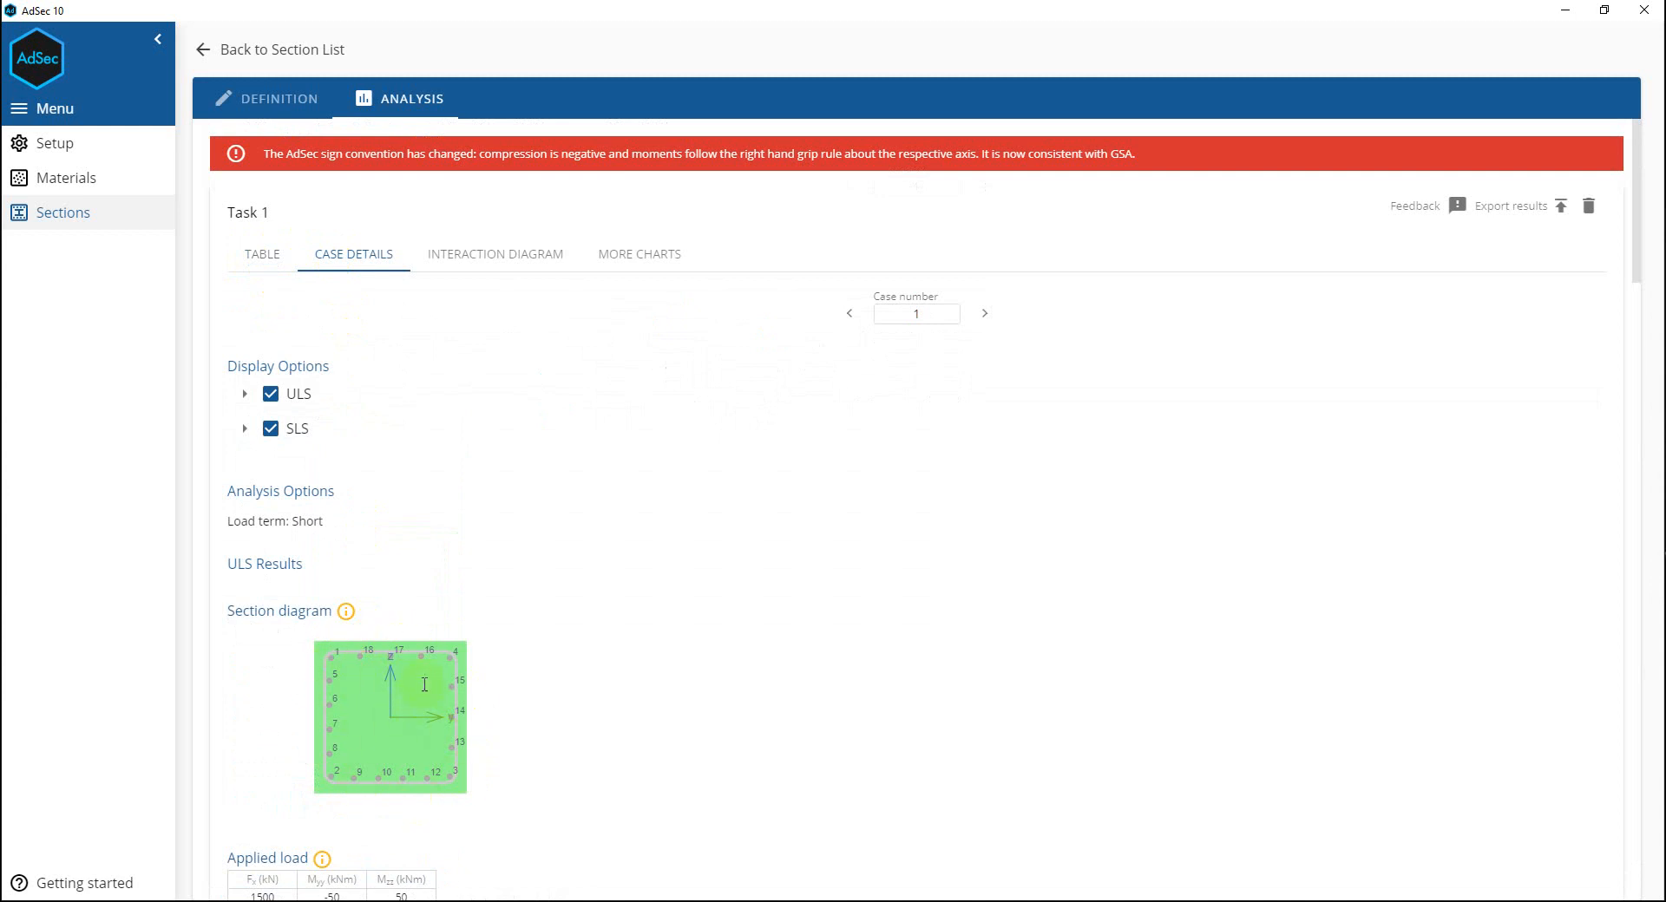
scroll(405, 678, down, 5)
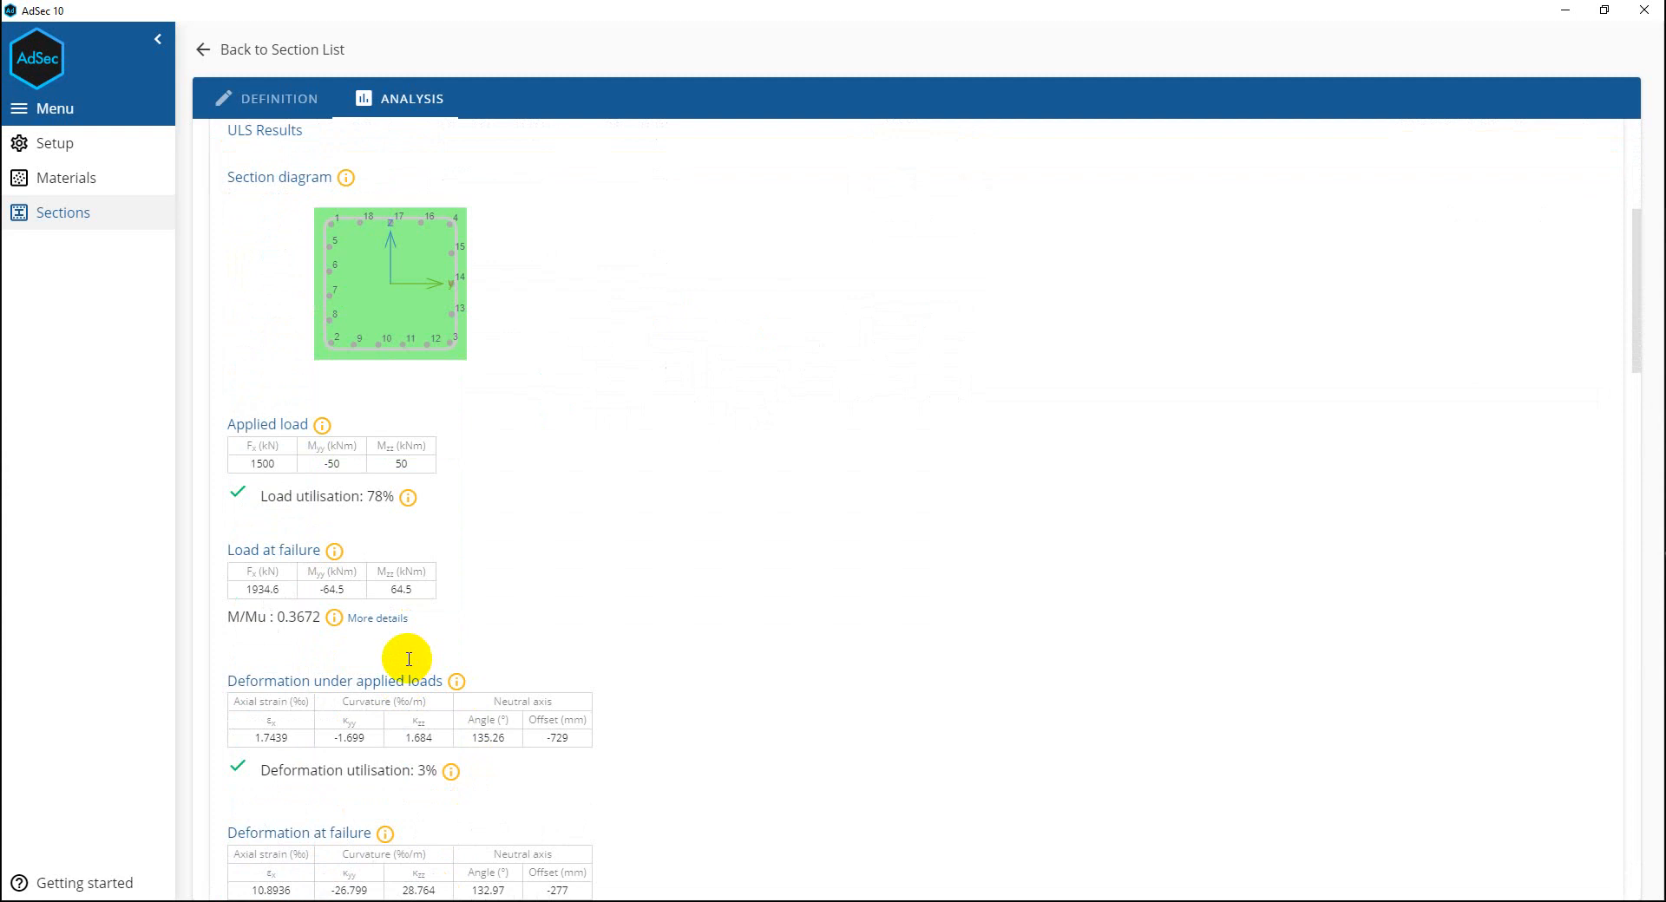
scroll(409, 660, down, 12)
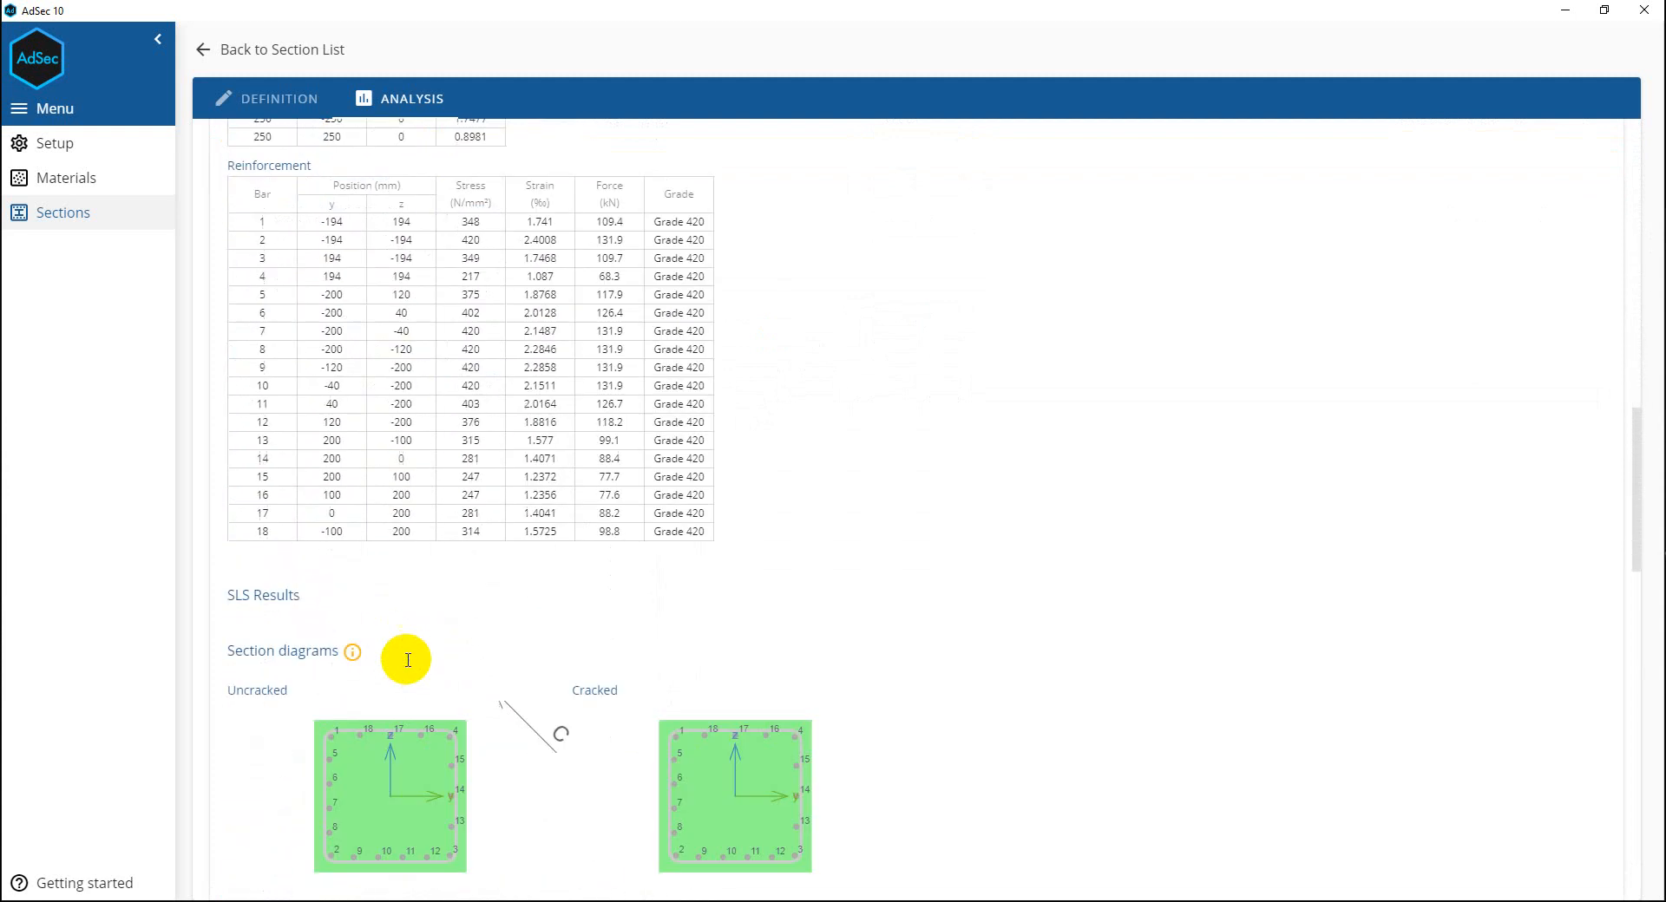
scroll(408, 659, down, 8)
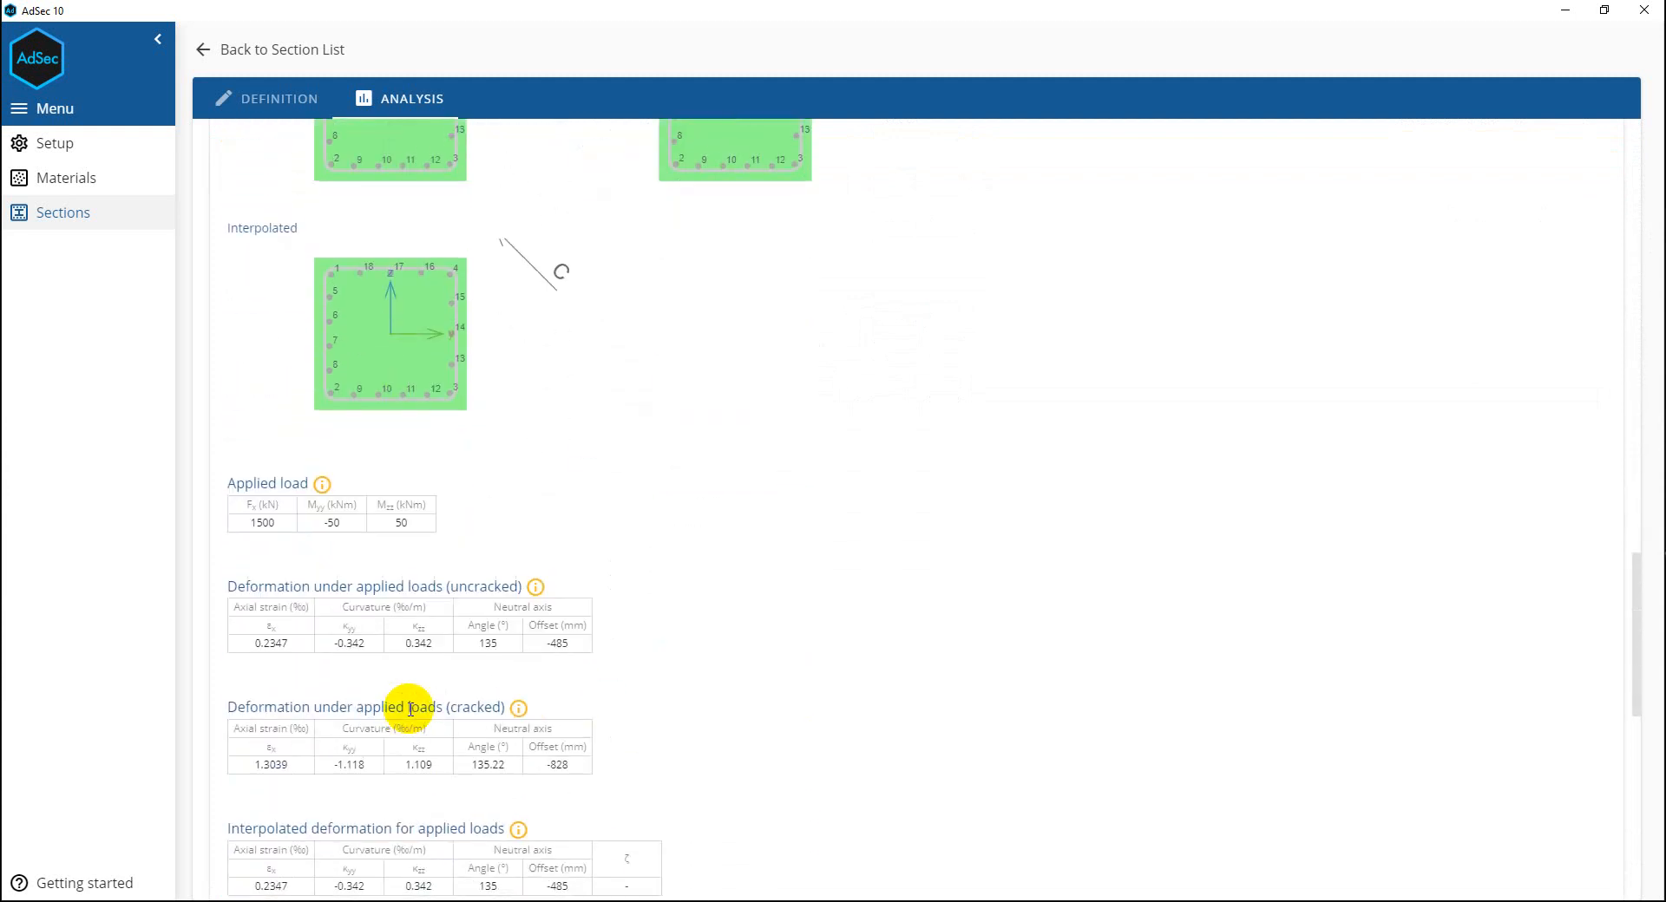
scroll(396, 336, up, 13)
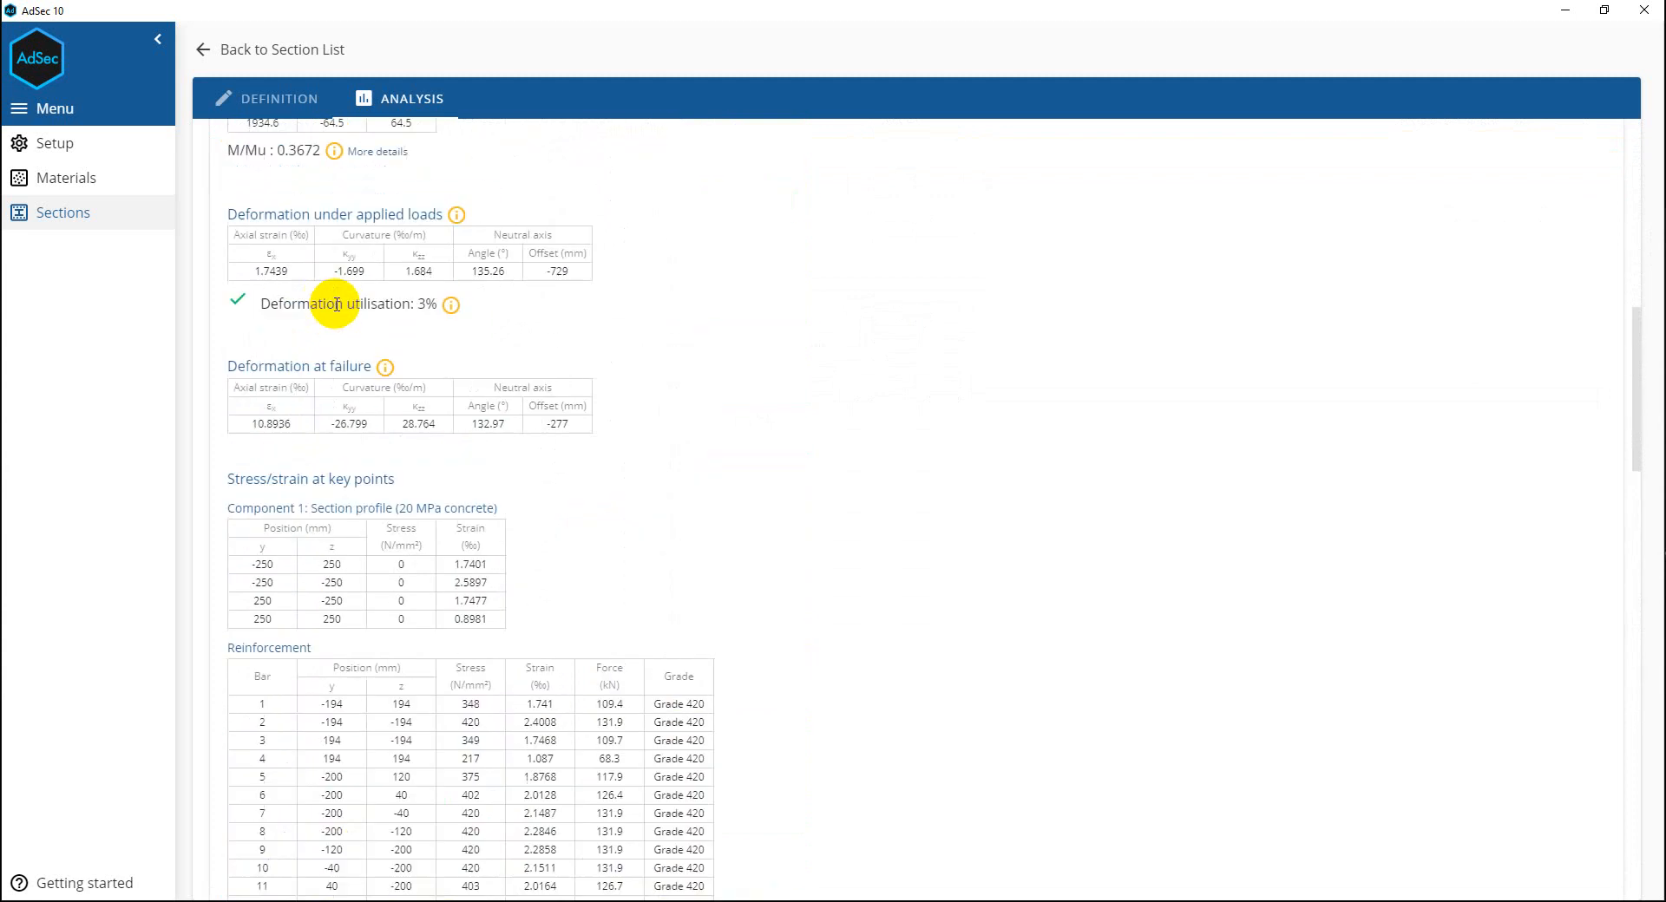
scroll(336, 305, up, 15)
click(265, 261)
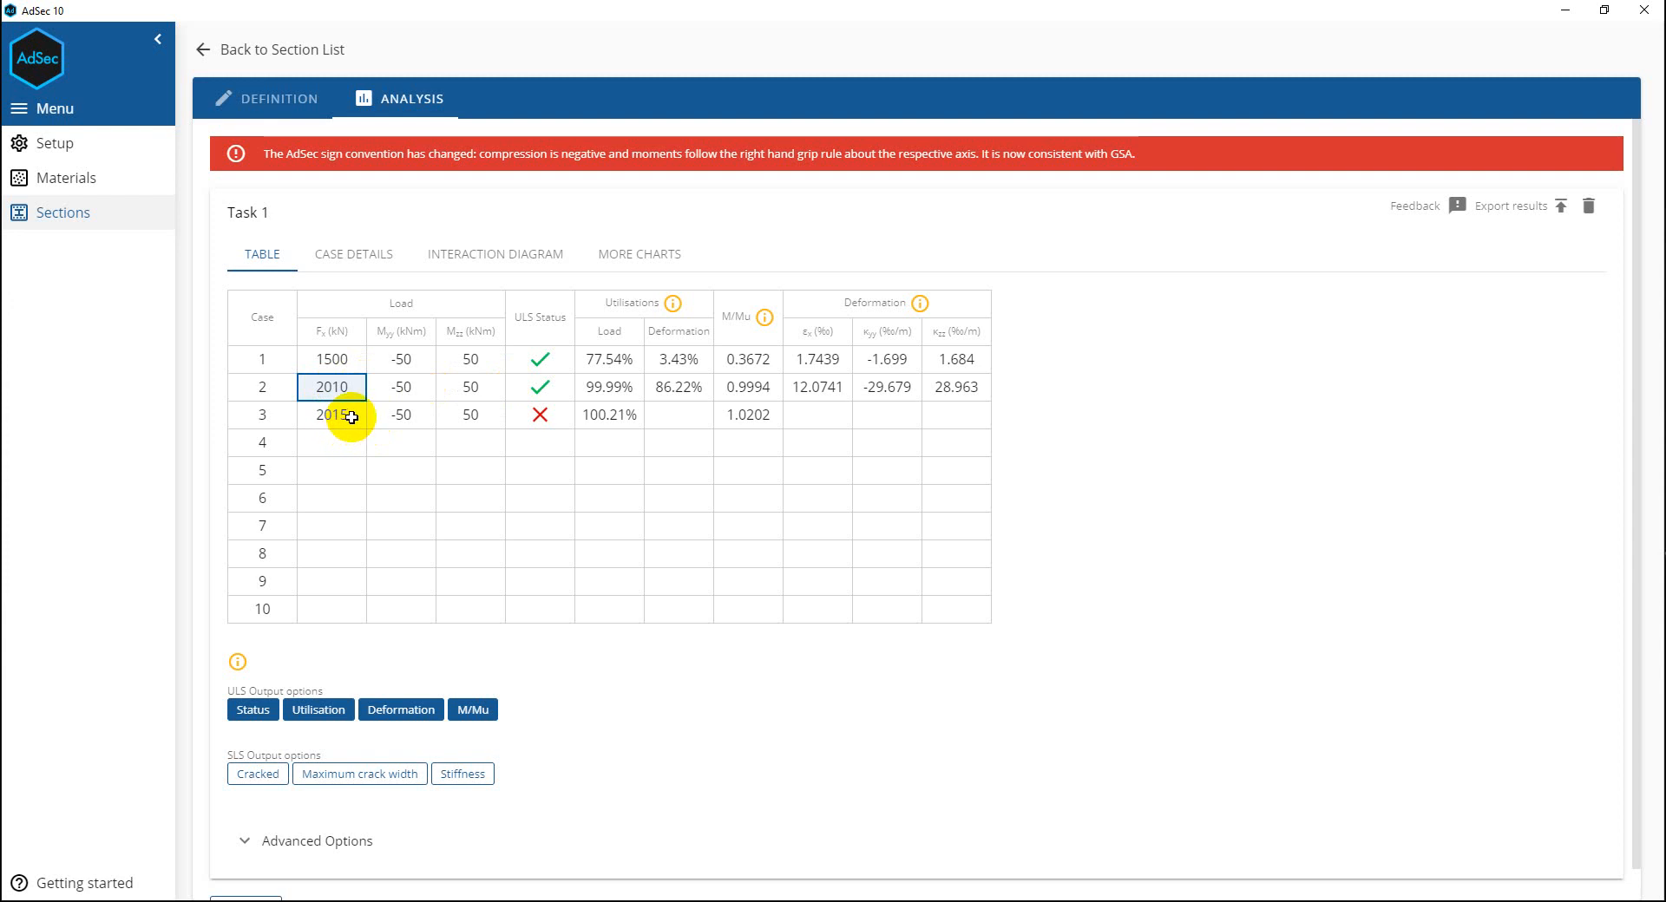
click(350, 419)
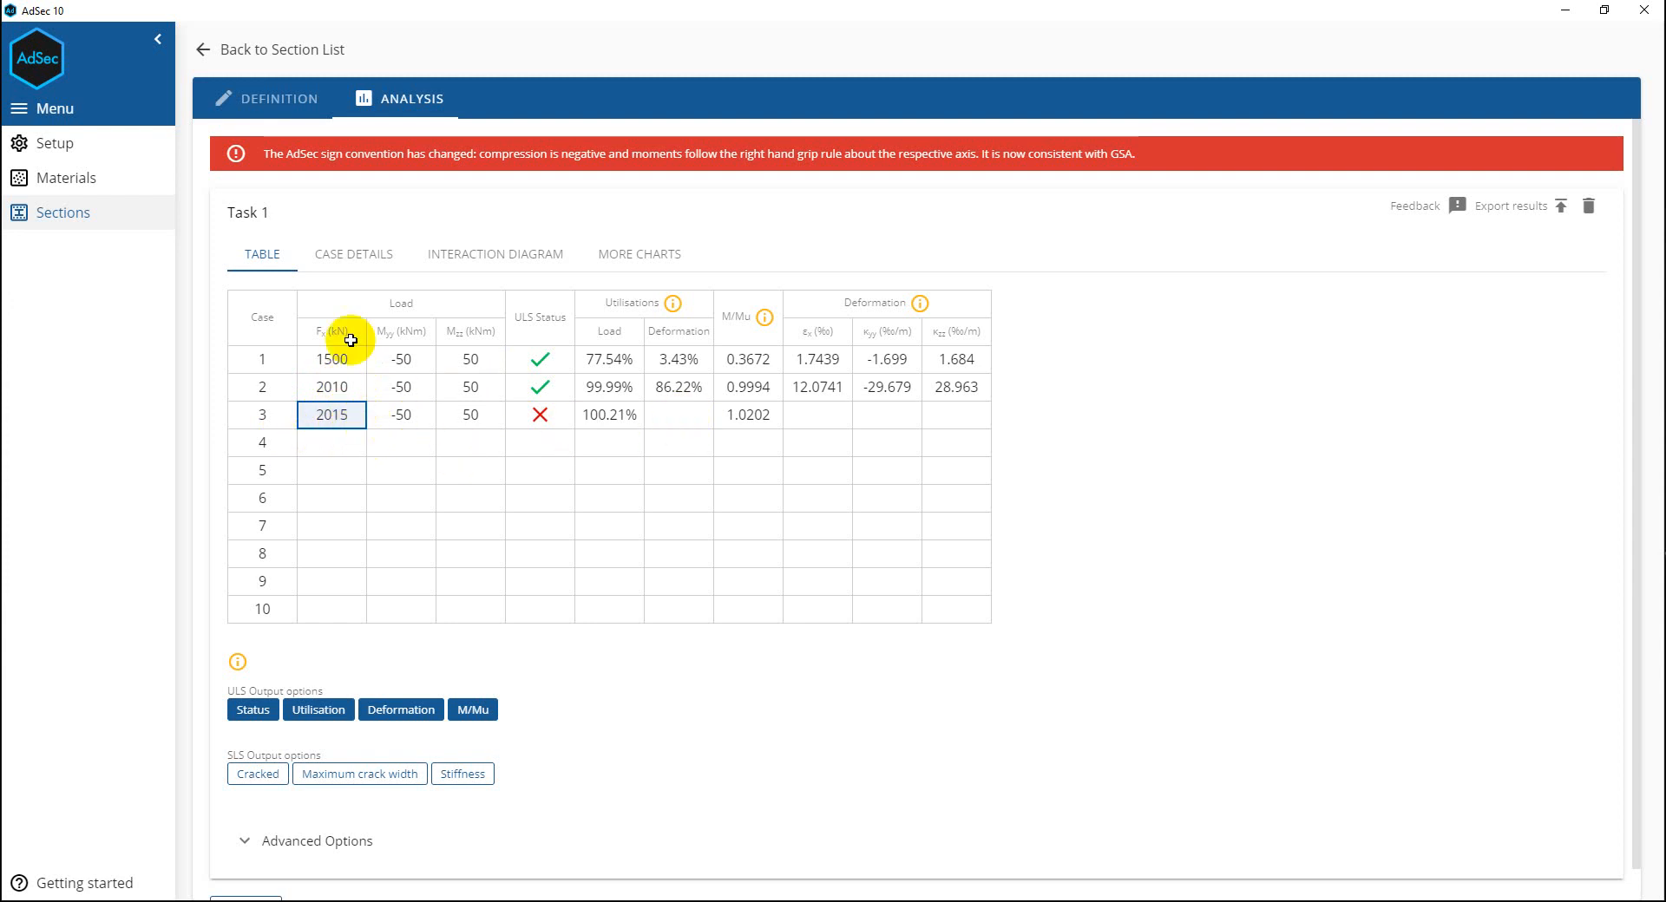
Add the Cracked, Maximum crack width and Stiffness SLS outputs to the results table.
scroll(438, 512, down, 1)
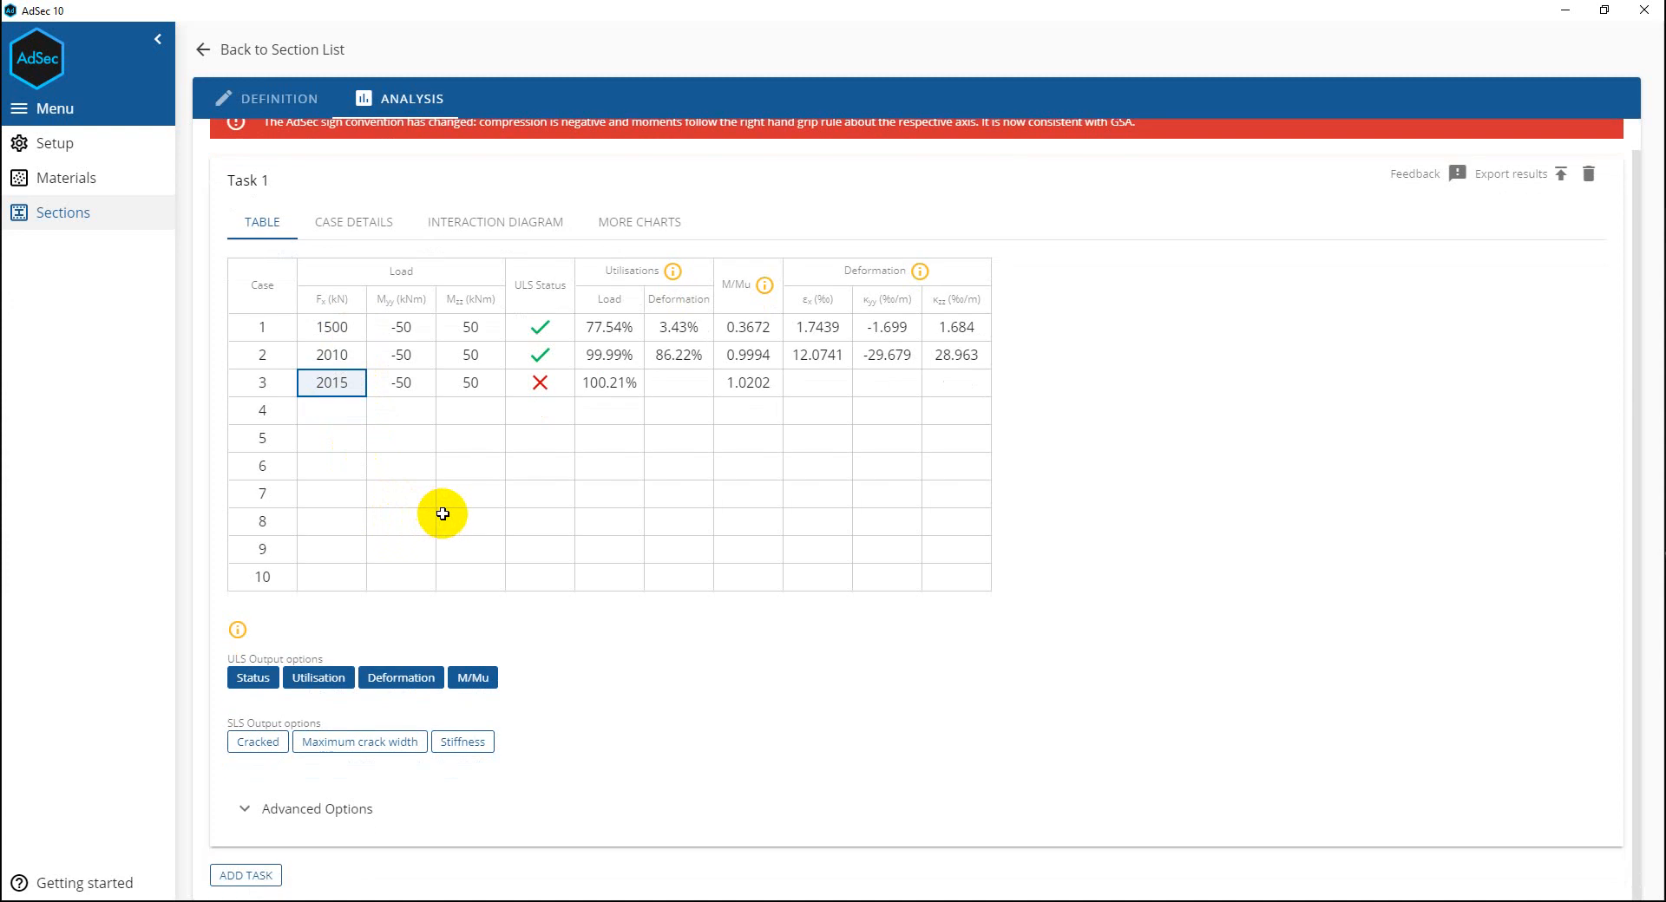
click(257, 742)
click(403, 741)
click(453, 742)
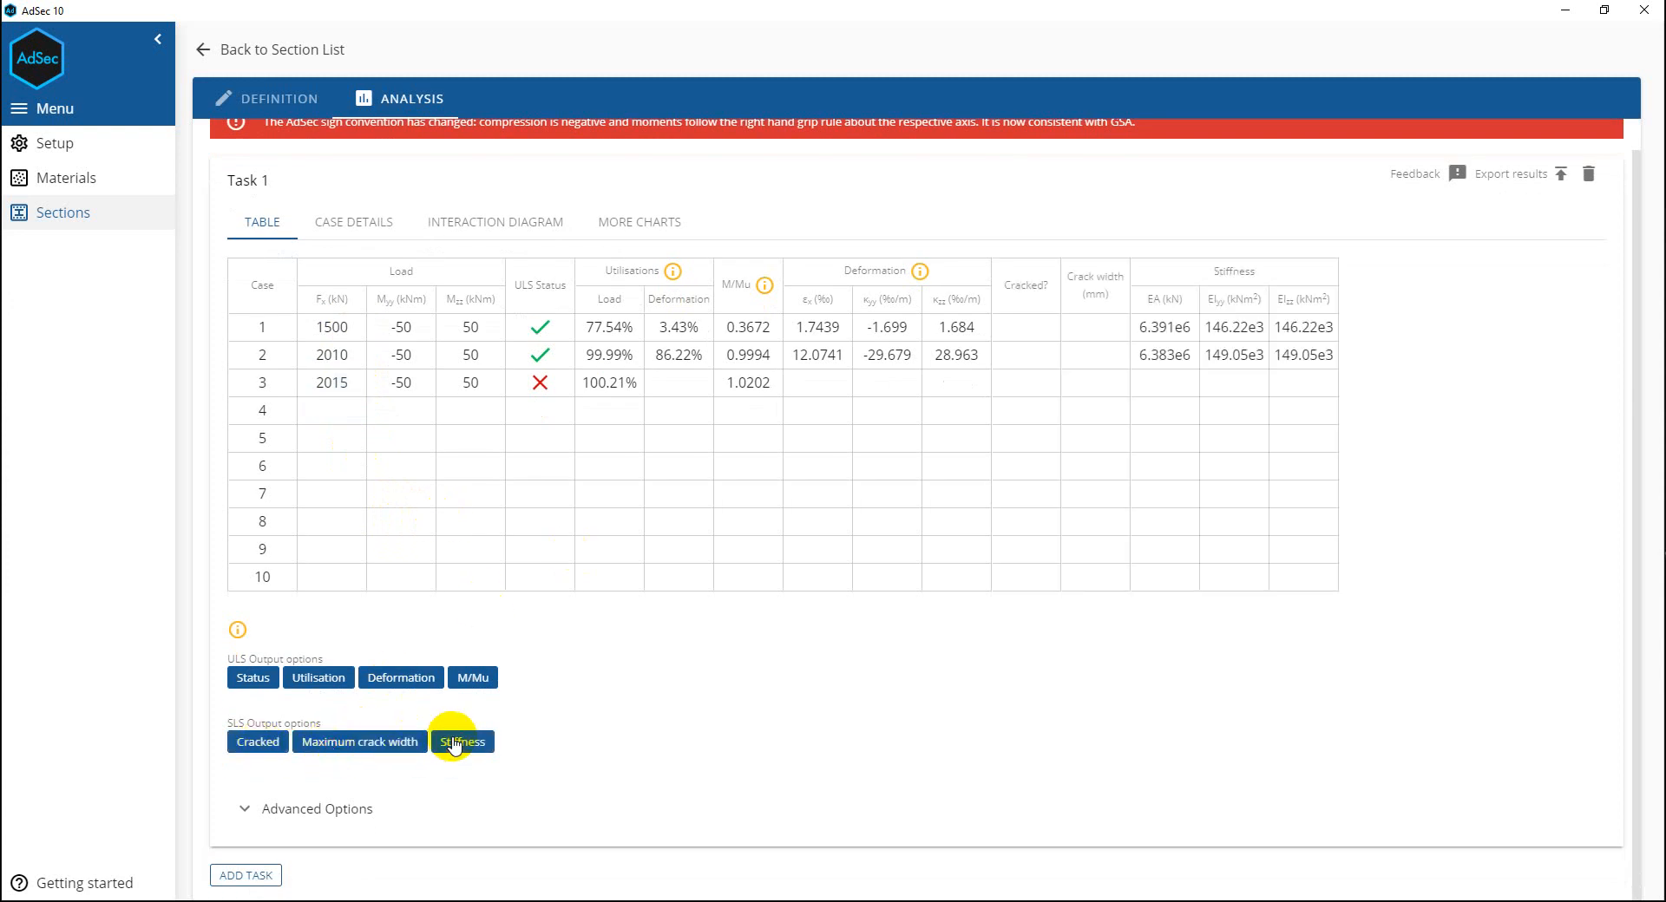
Remove the Stiffness, Maximum crack width and Cracked outputs from the results table.
click(469, 745)
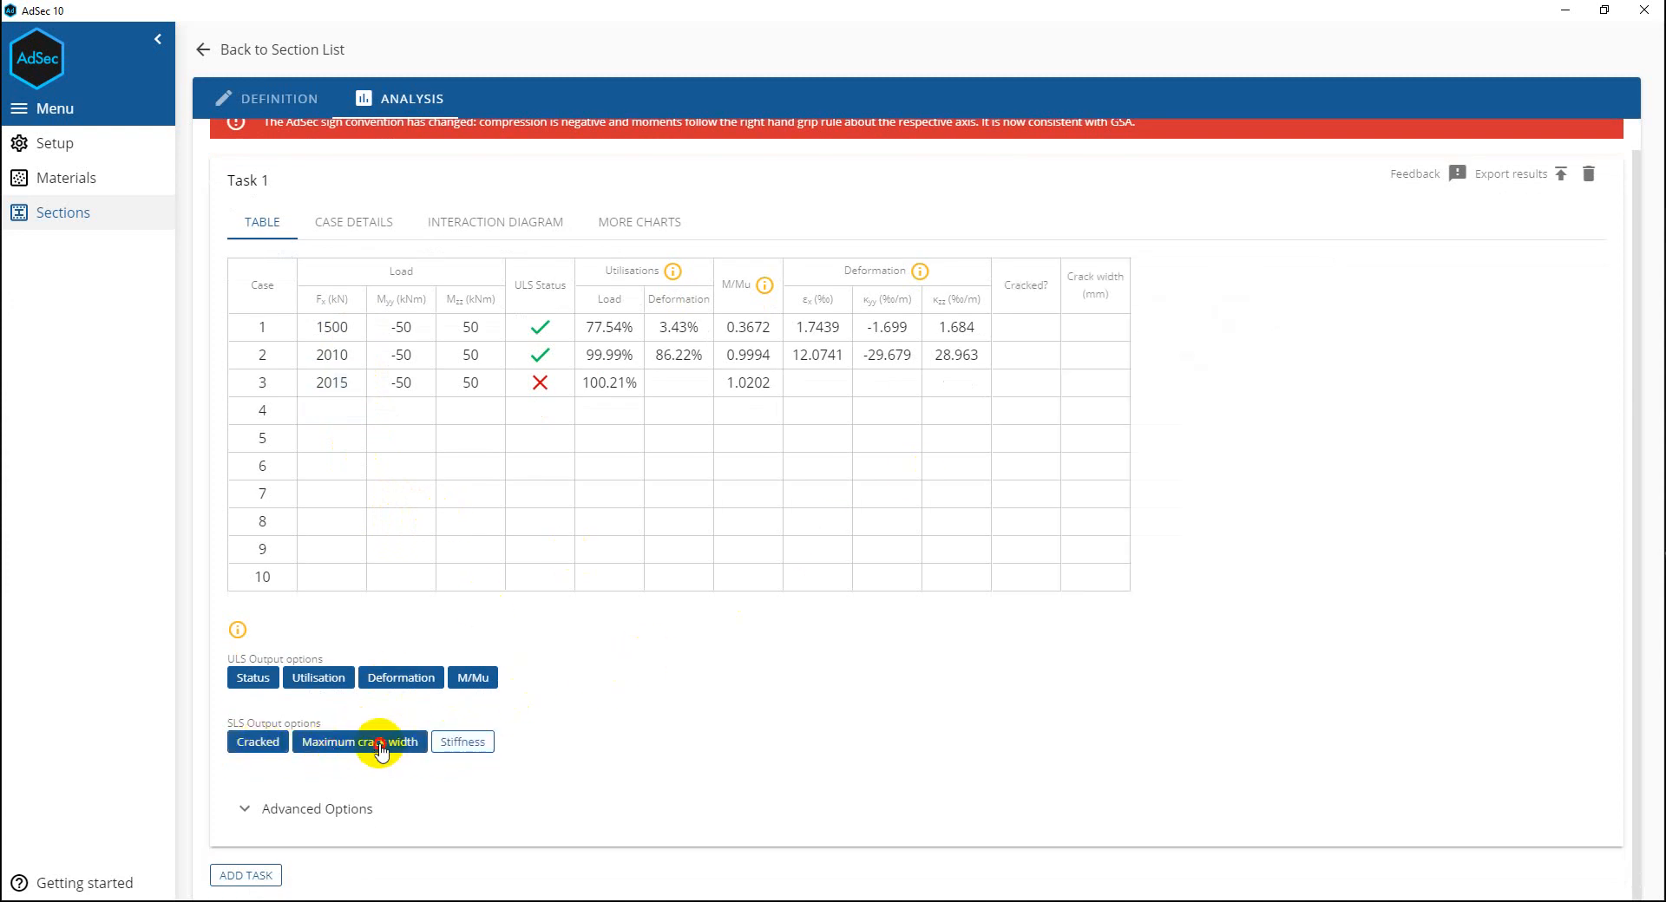
click(373, 742)
click(259, 742)
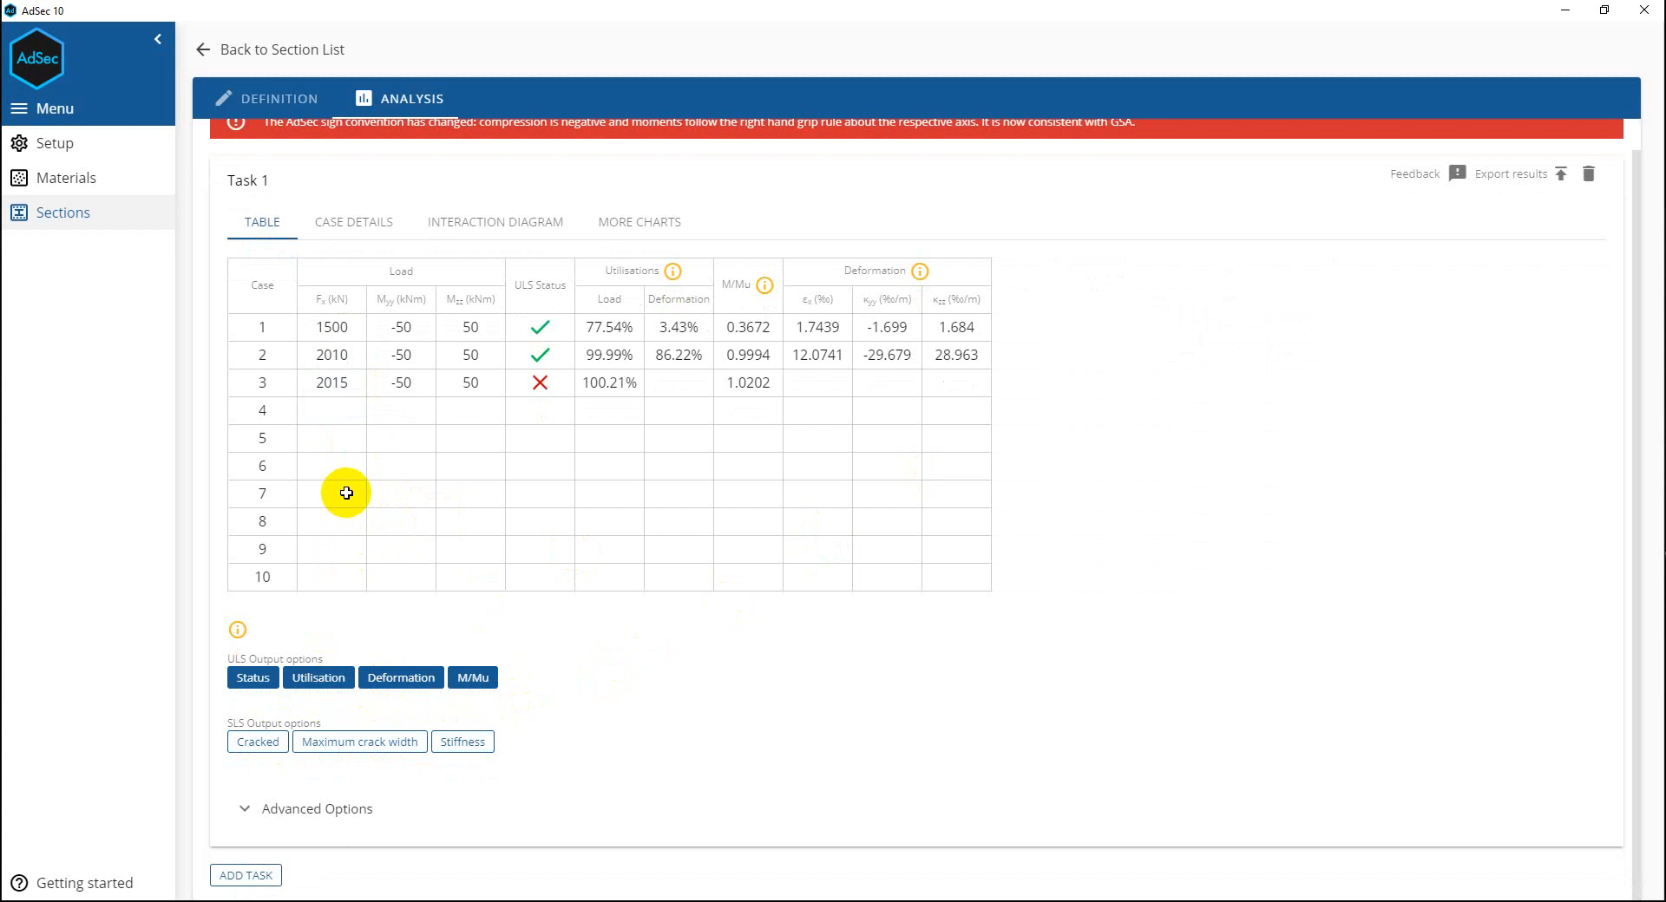
scroll(340, 490, up, 1)
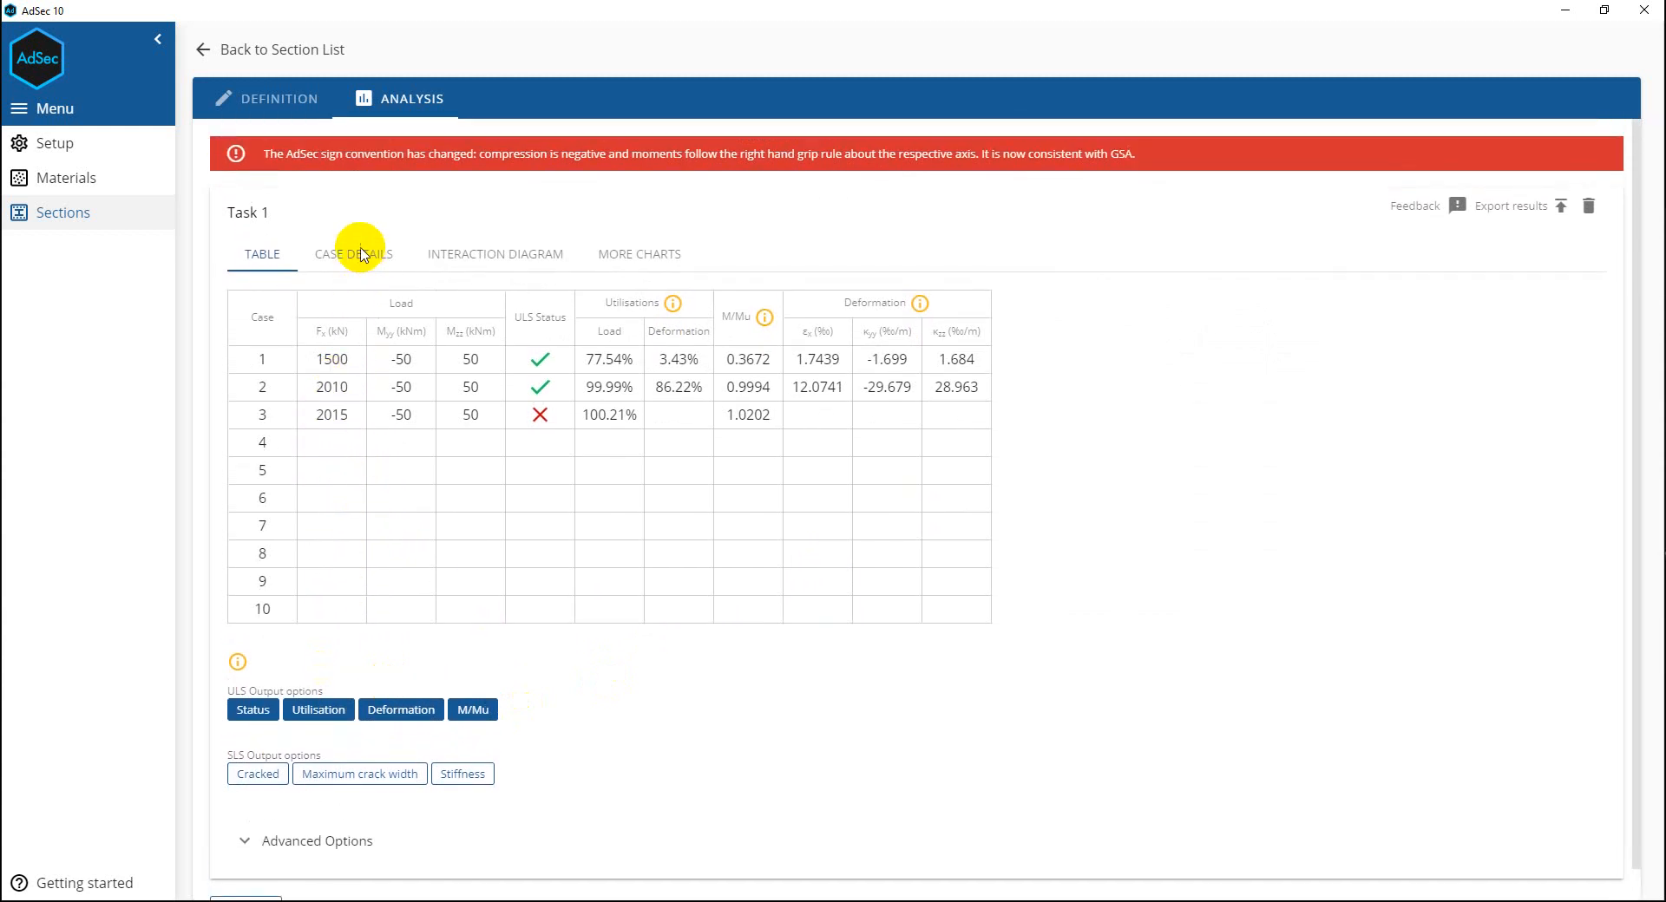
Look through the full case 1 details down to the uncracked and cracked stress/strain tables.
click(359, 243)
scroll(443, 650, down, 10)
scroll(444, 655, down, 15)
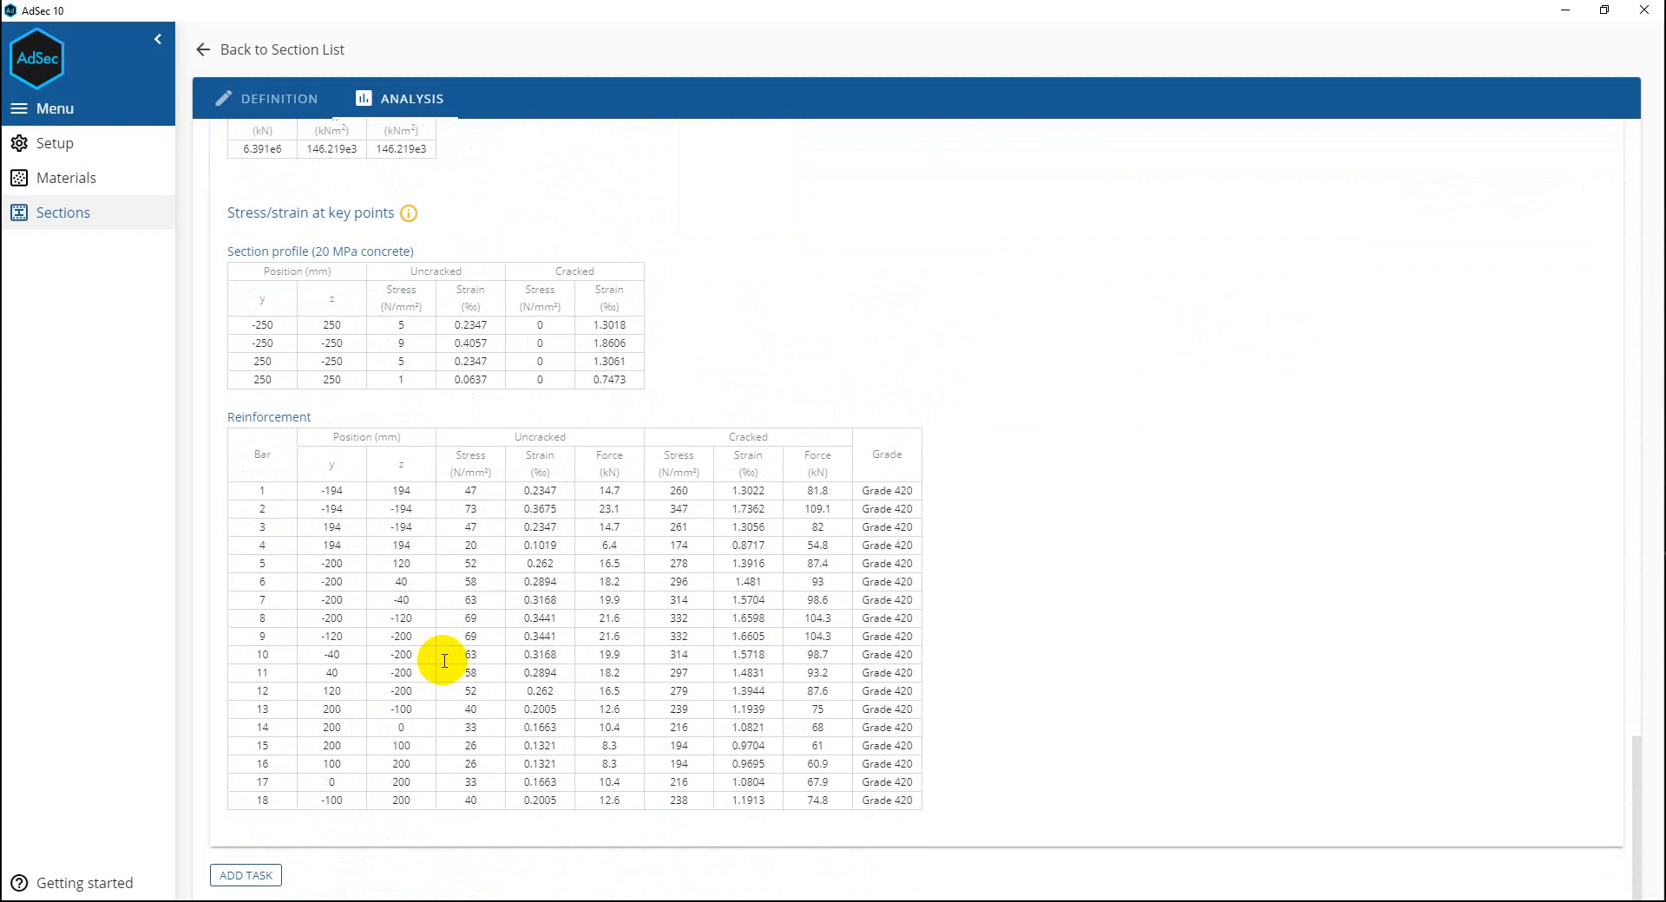
scroll(444, 661, up, 20)
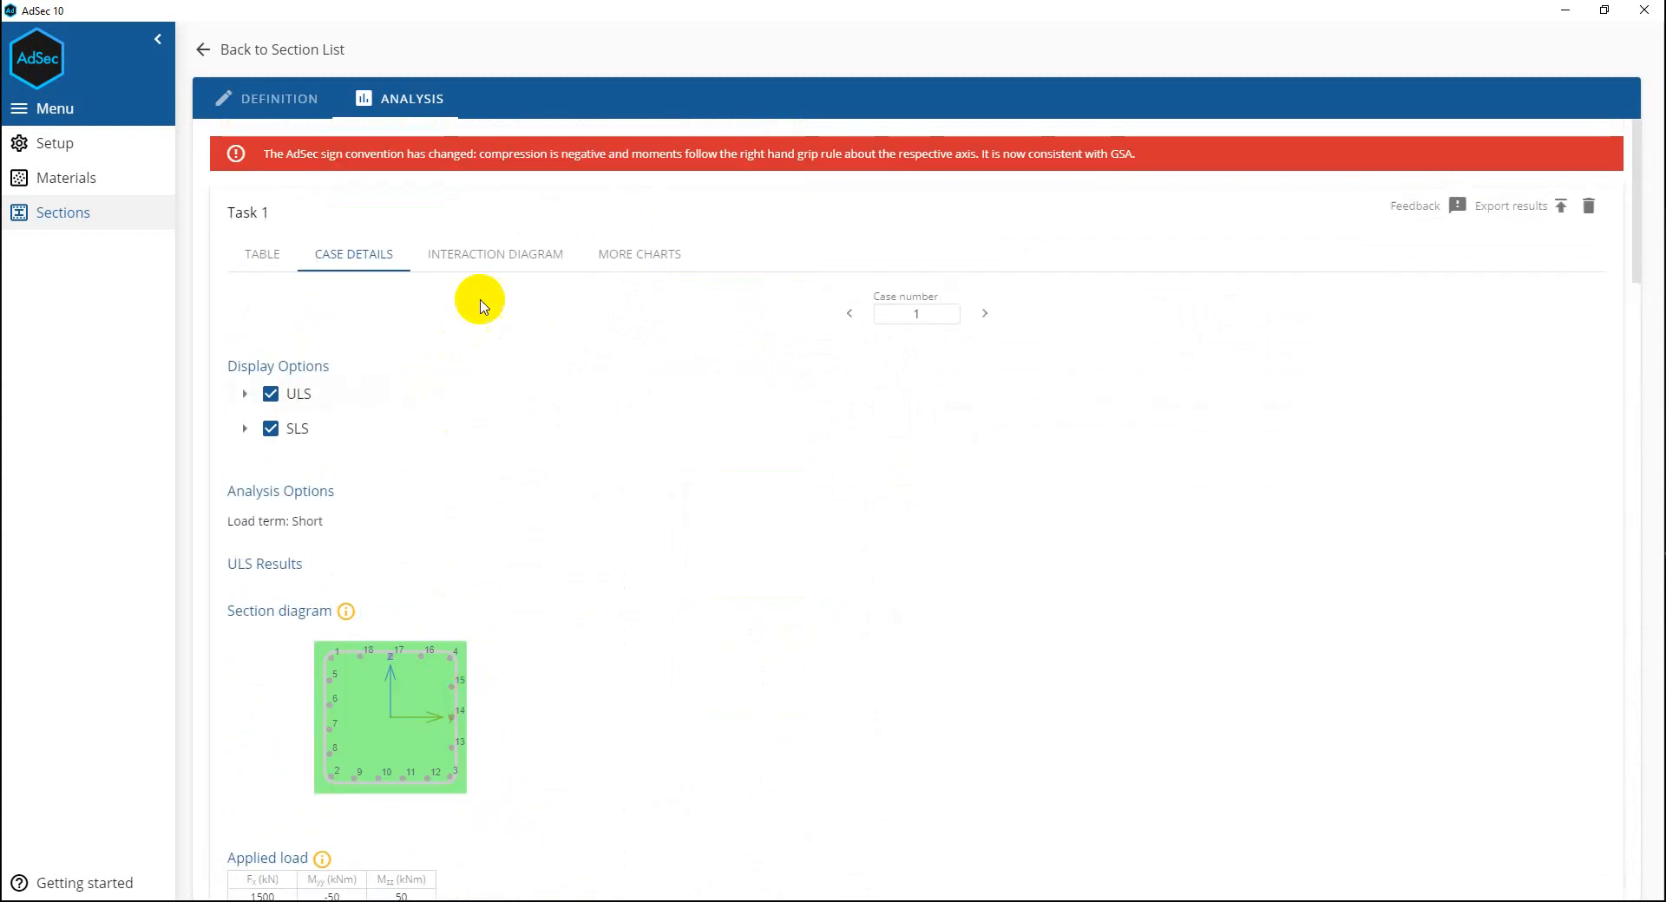
Open the interaction diagram and display the 3D ULS capacity surface as a wireframe mesh.
click(507, 257)
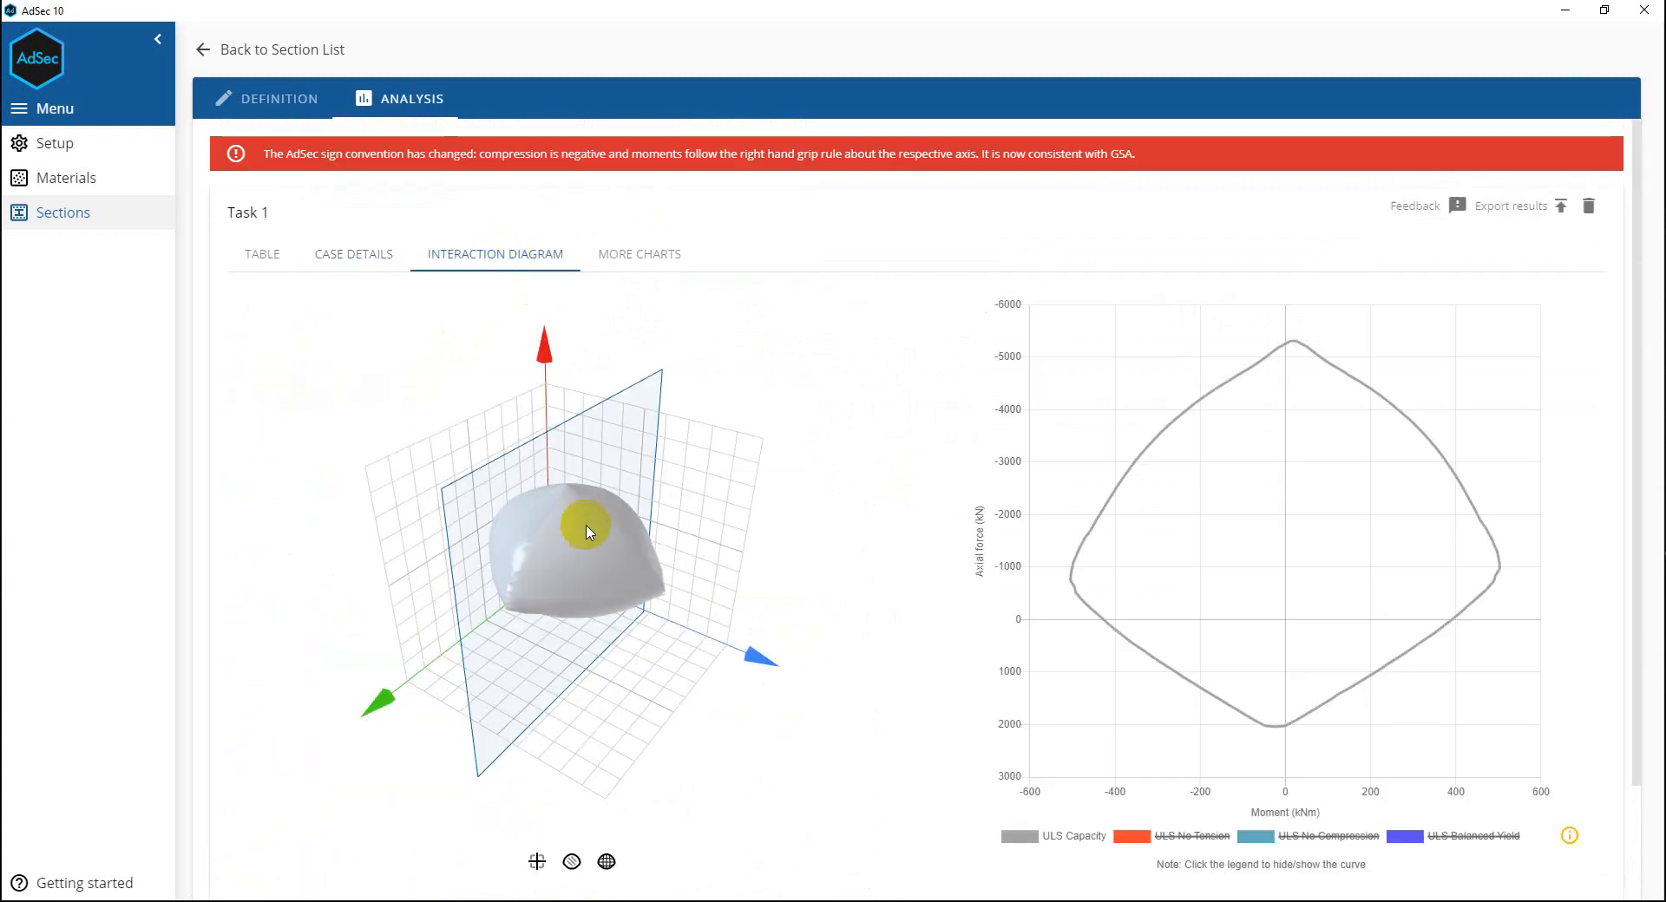
click(606, 861)
scroll(547, 694, up, 2)
drag(545, 667, 614, 606)
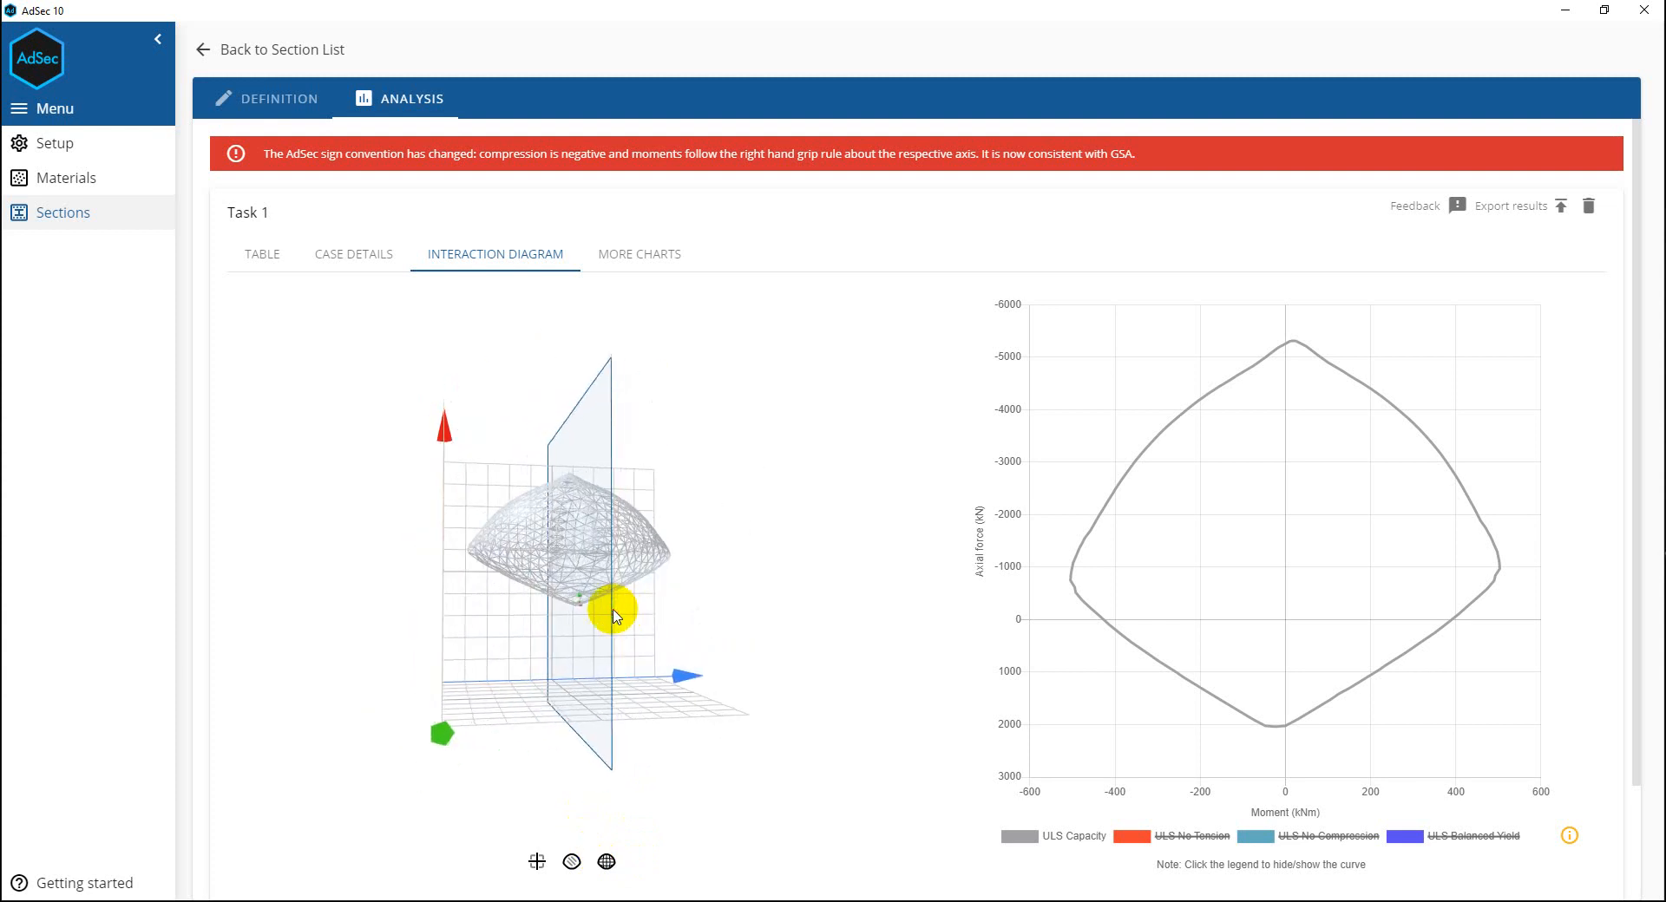
Show the ULS No Tension, ULS No Compression and ULS Balanced Yield curves and inspect their 3D surfaces.
click(1189, 840)
scroll(747, 680, up, 2)
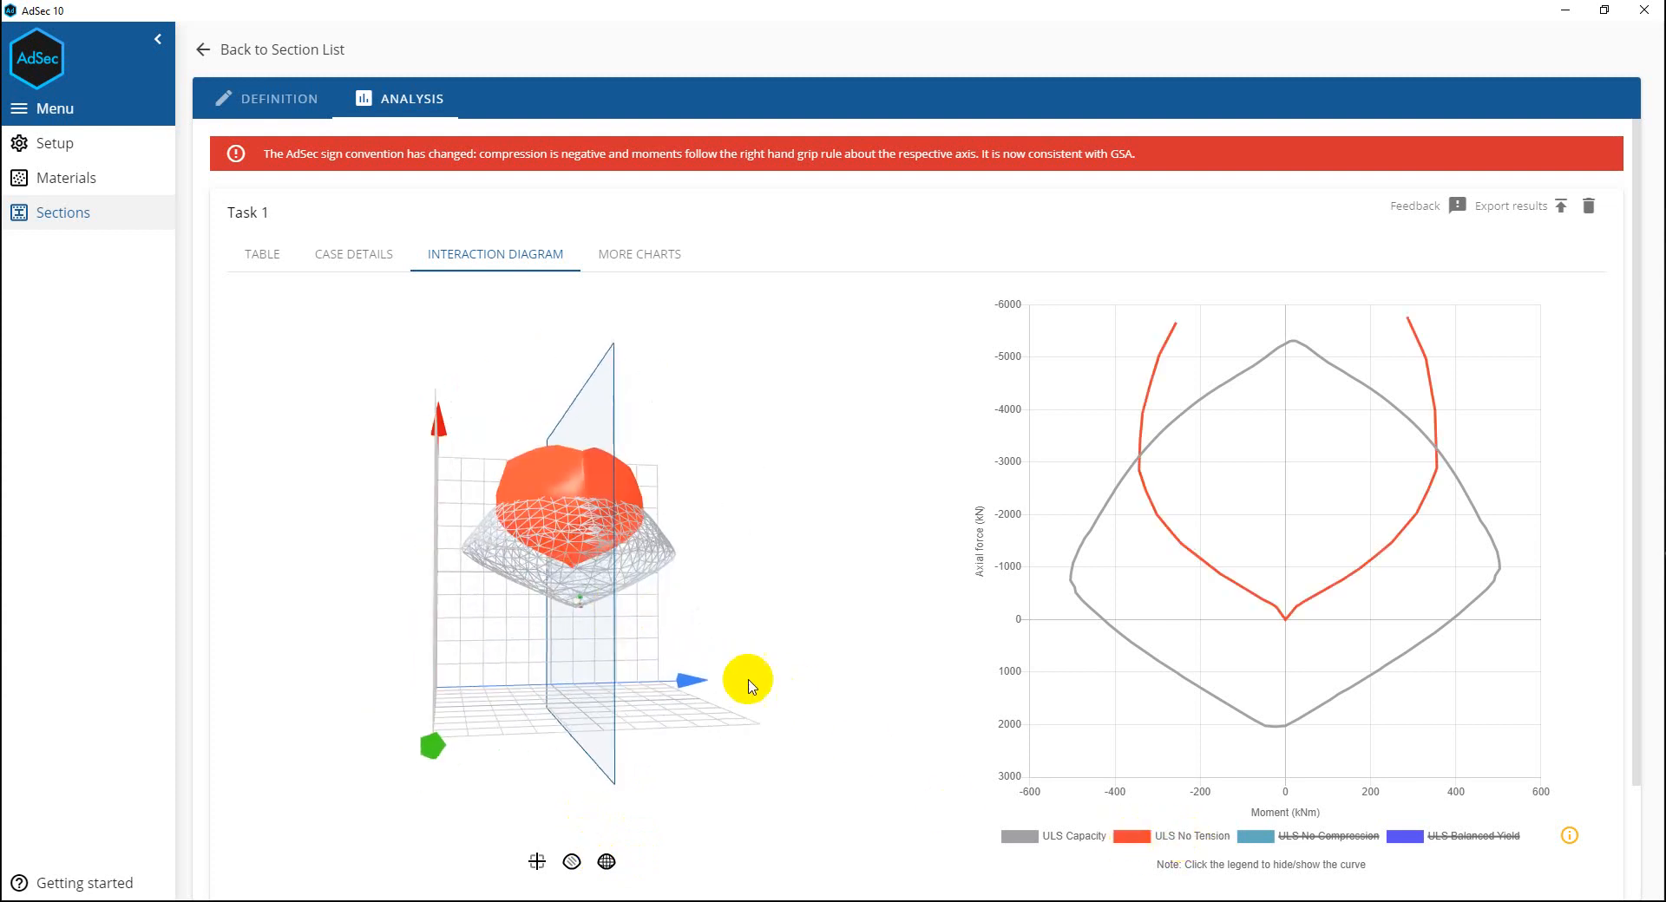
click(1326, 839)
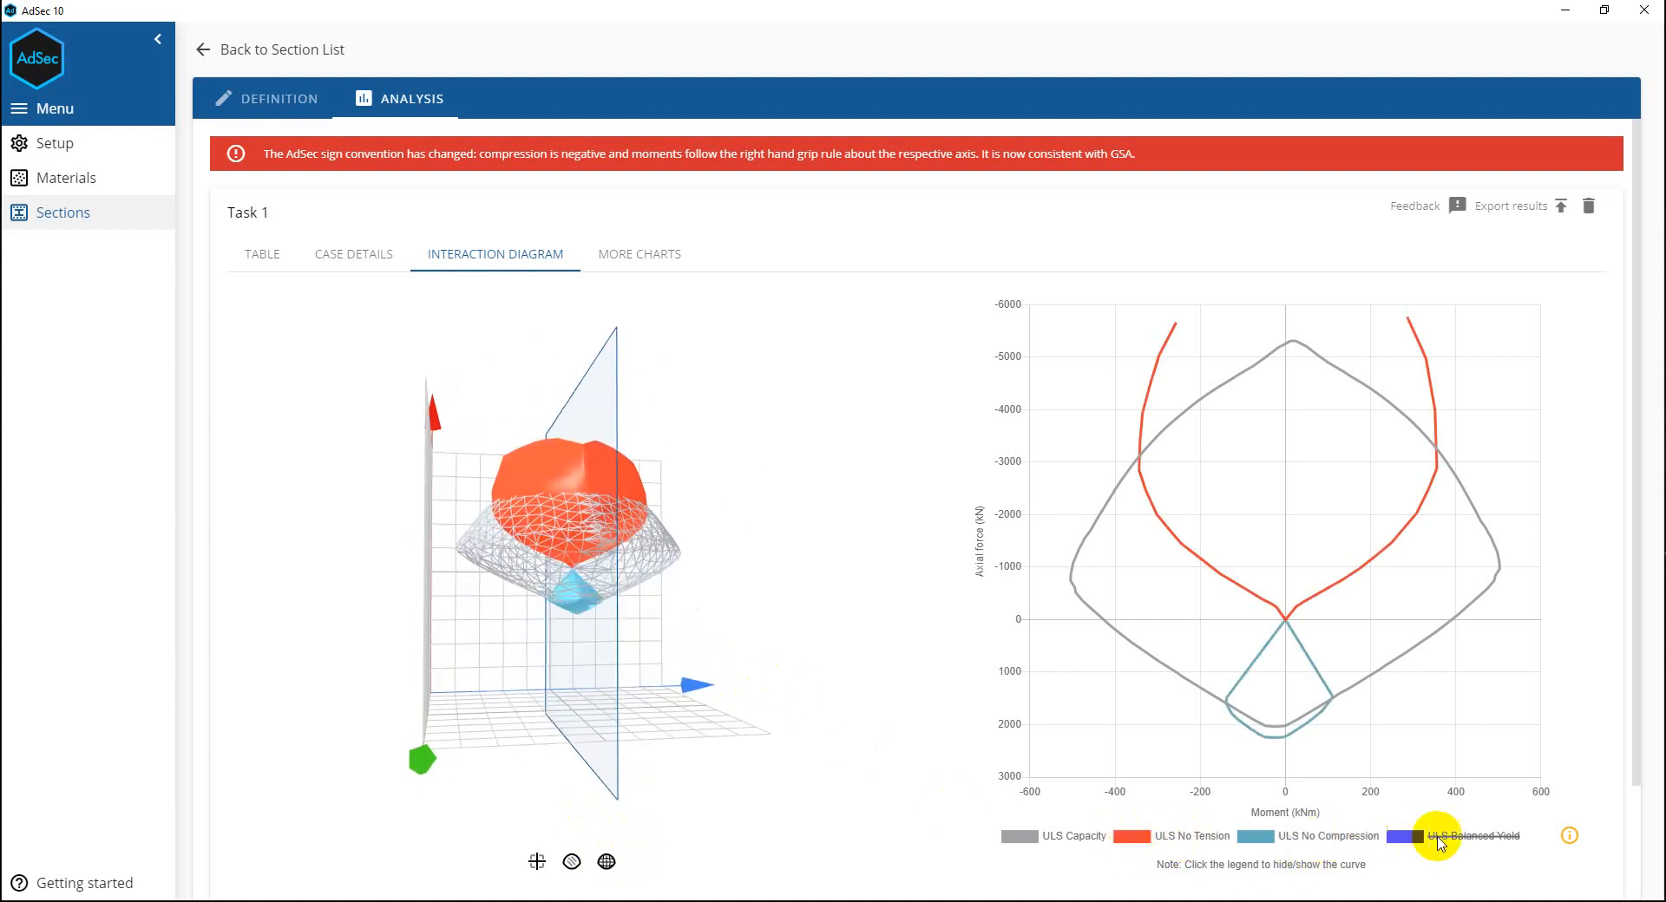
click(1442, 837)
drag(821, 706, 775, 701)
scroll(550, 613, up, 3)
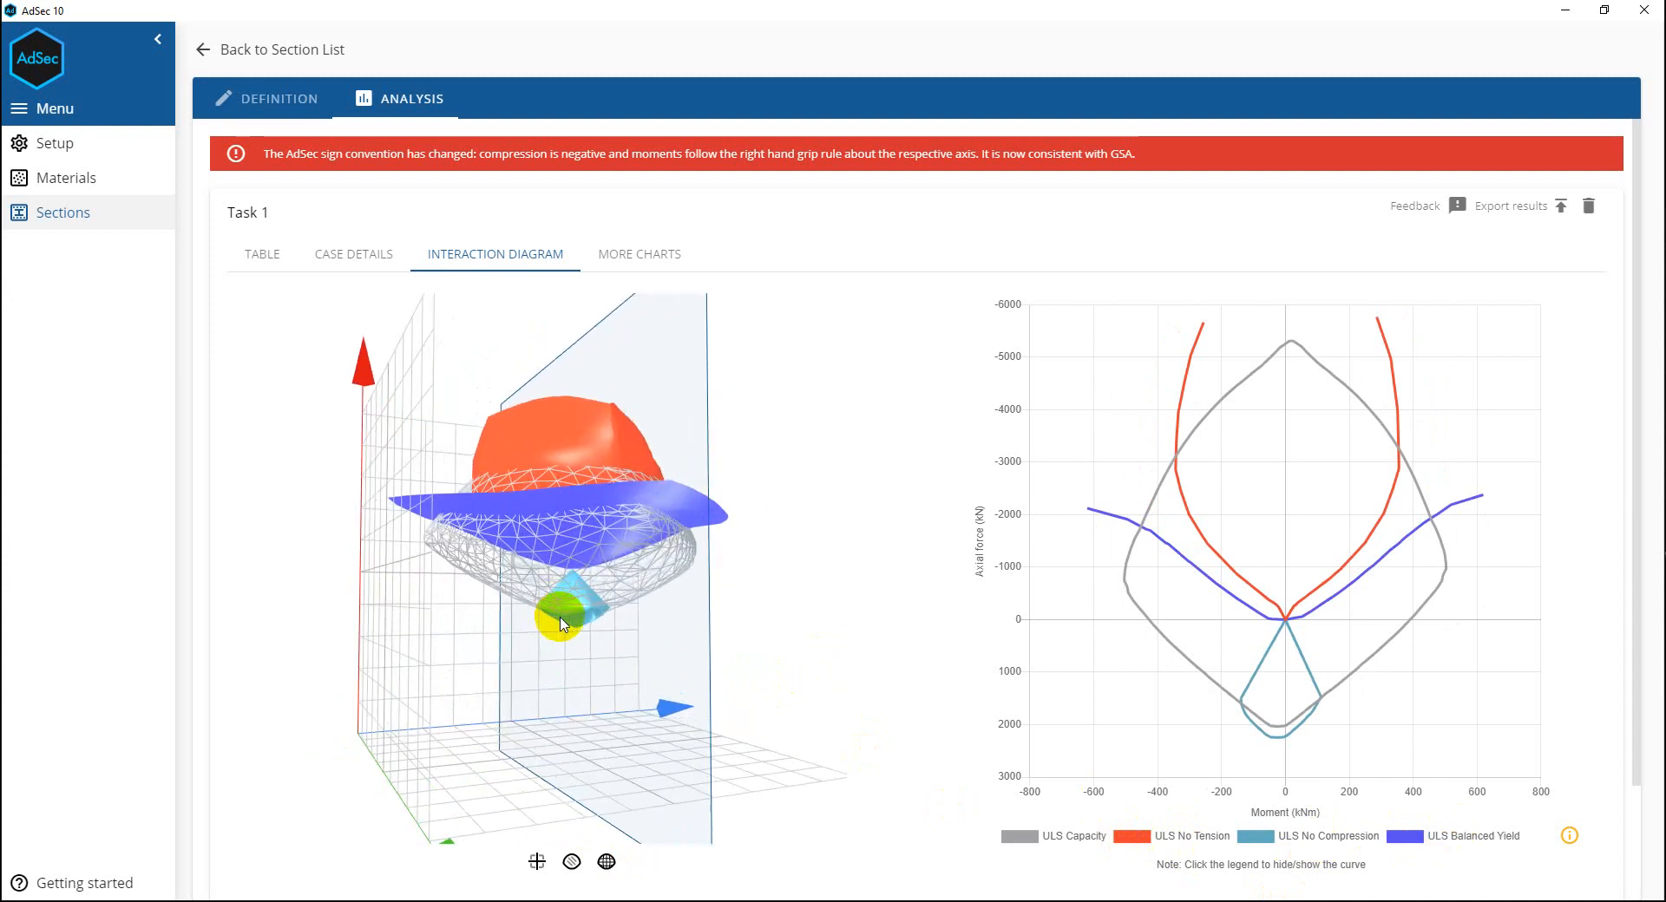
scroll(561, 610, up, 2)
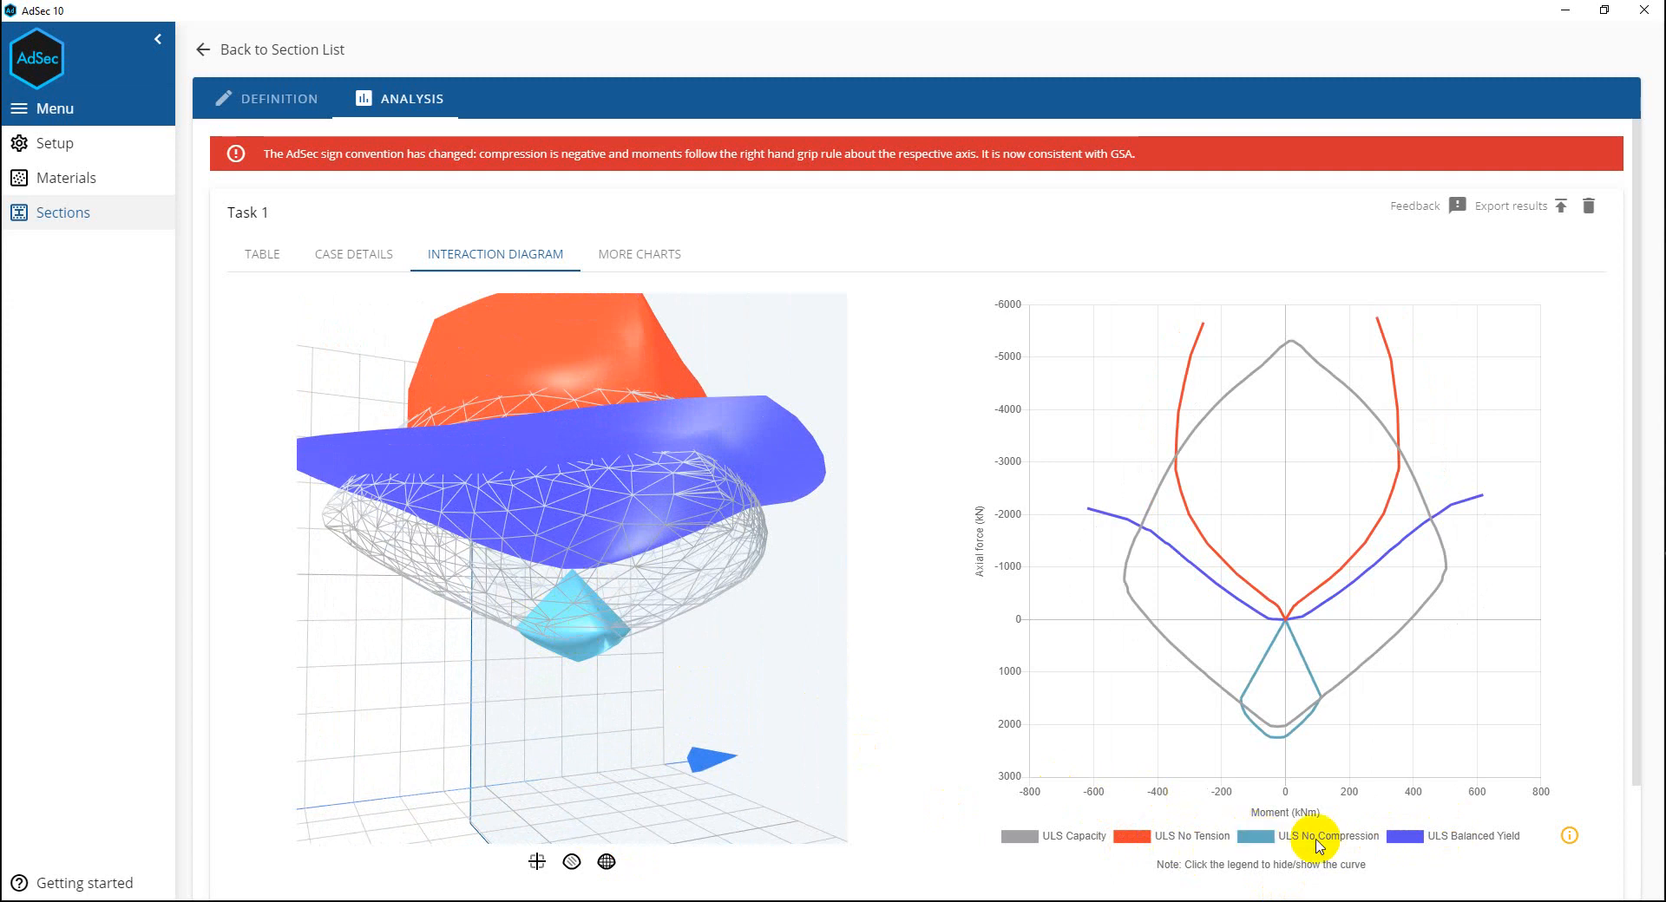
Hide the ULS No Tension and ULS Balanced Yield curves and inspect the No Compression surface against the capacity mesh.
click(1181, 837)
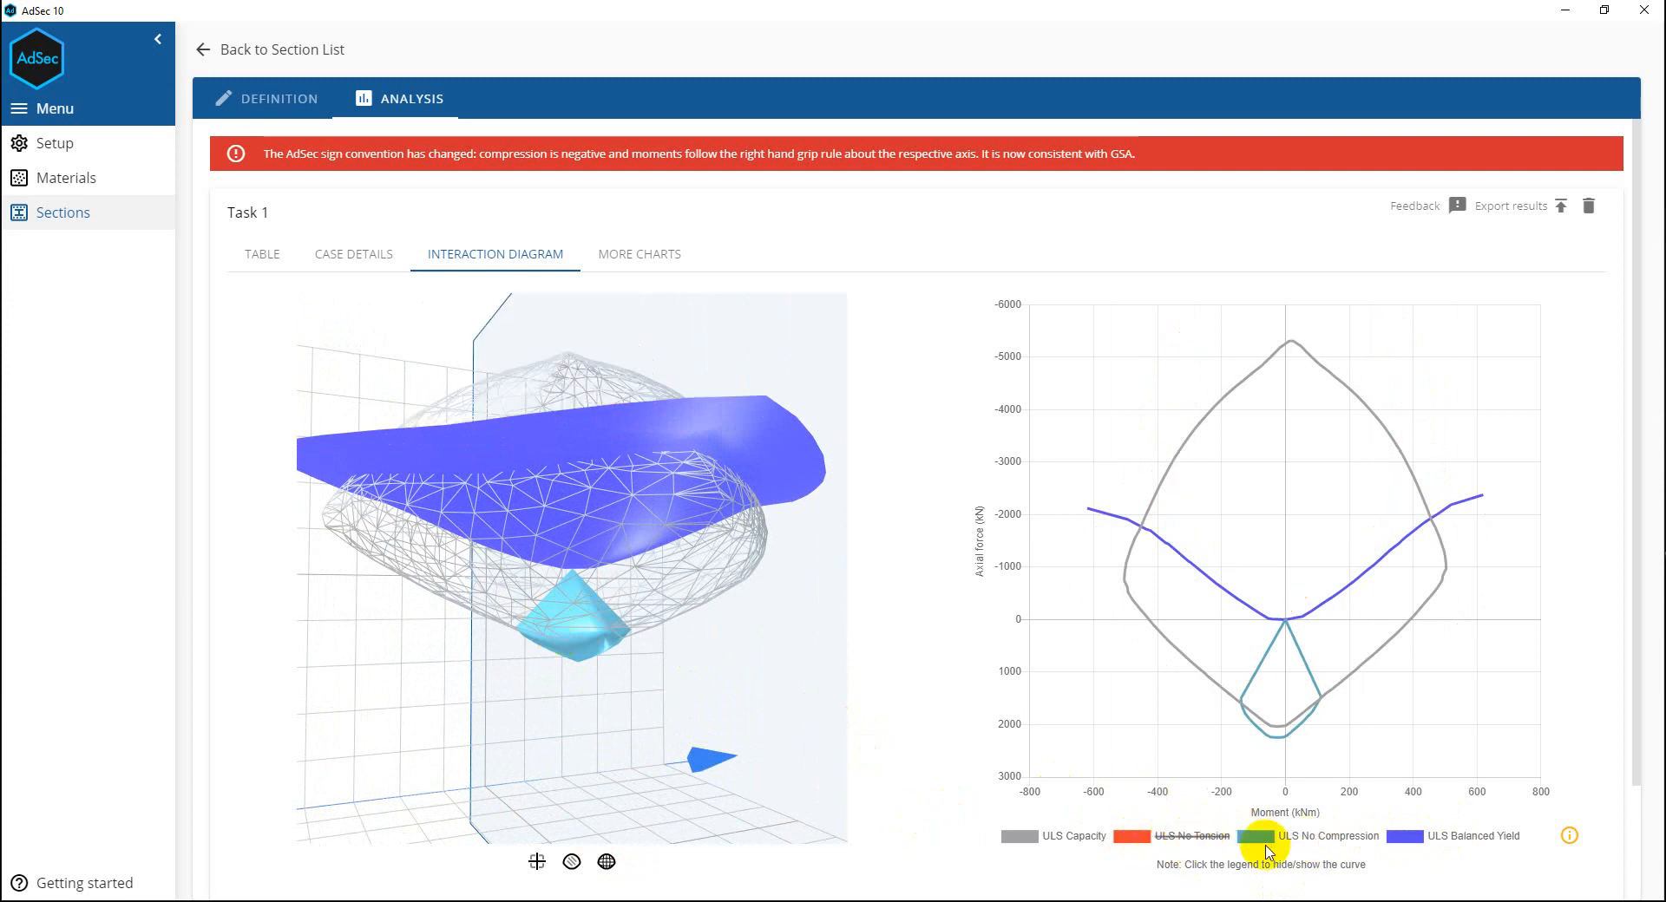
click(1426, 838)
scroll(538, 714, up, 5)
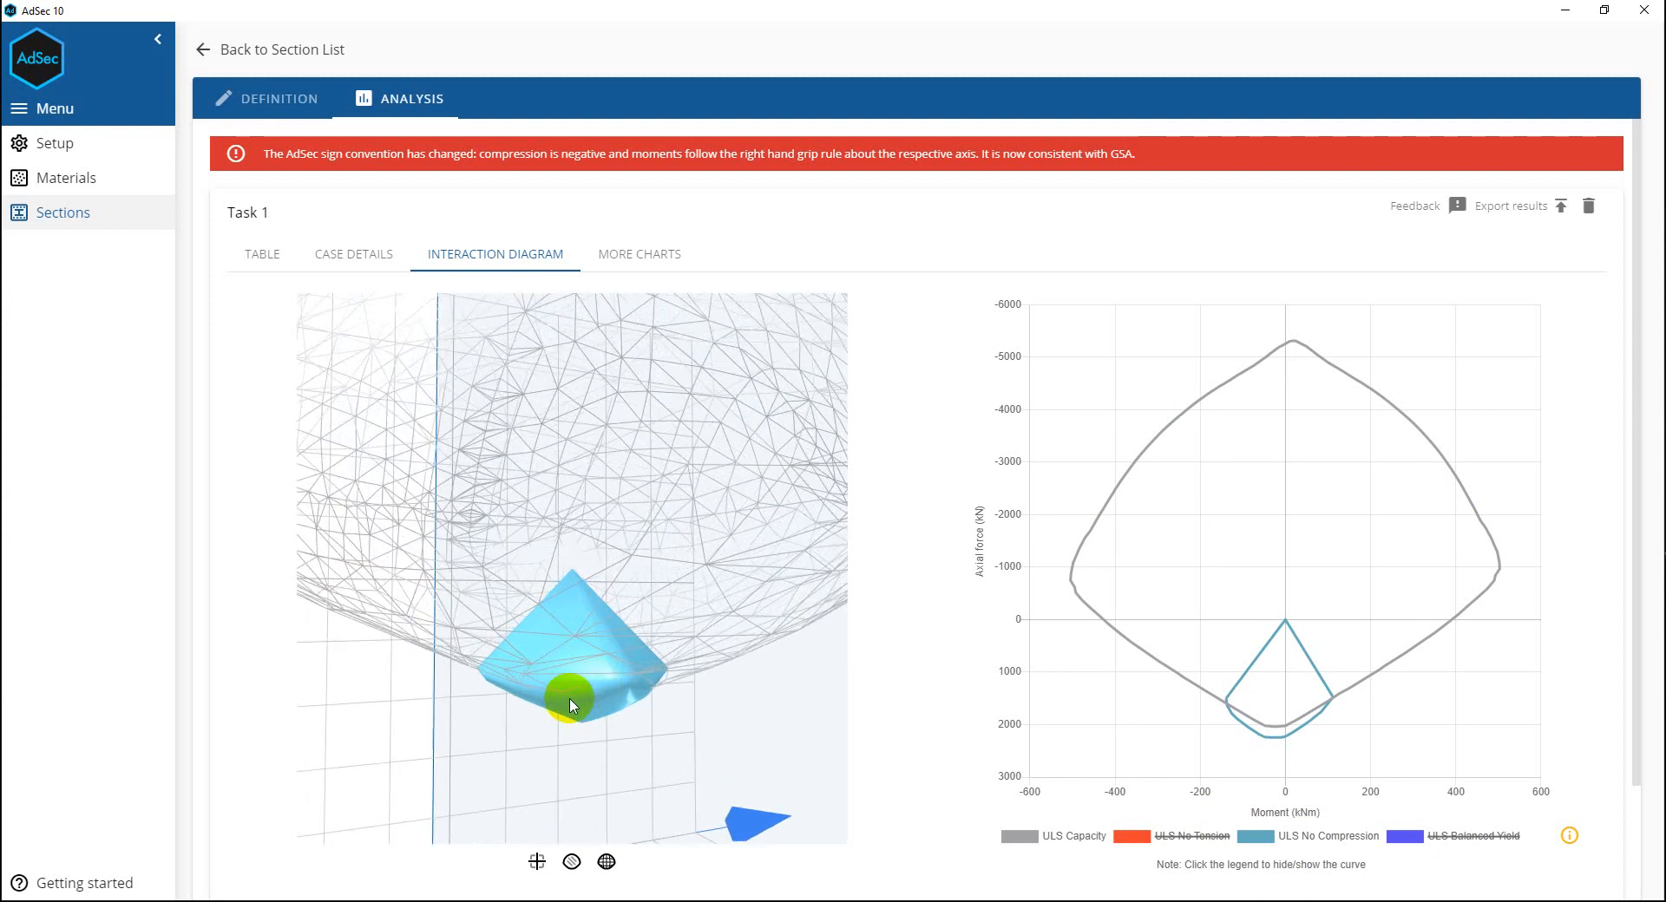
drag(573, 716, 546, 615)
scroll(547, 615, down, 8)
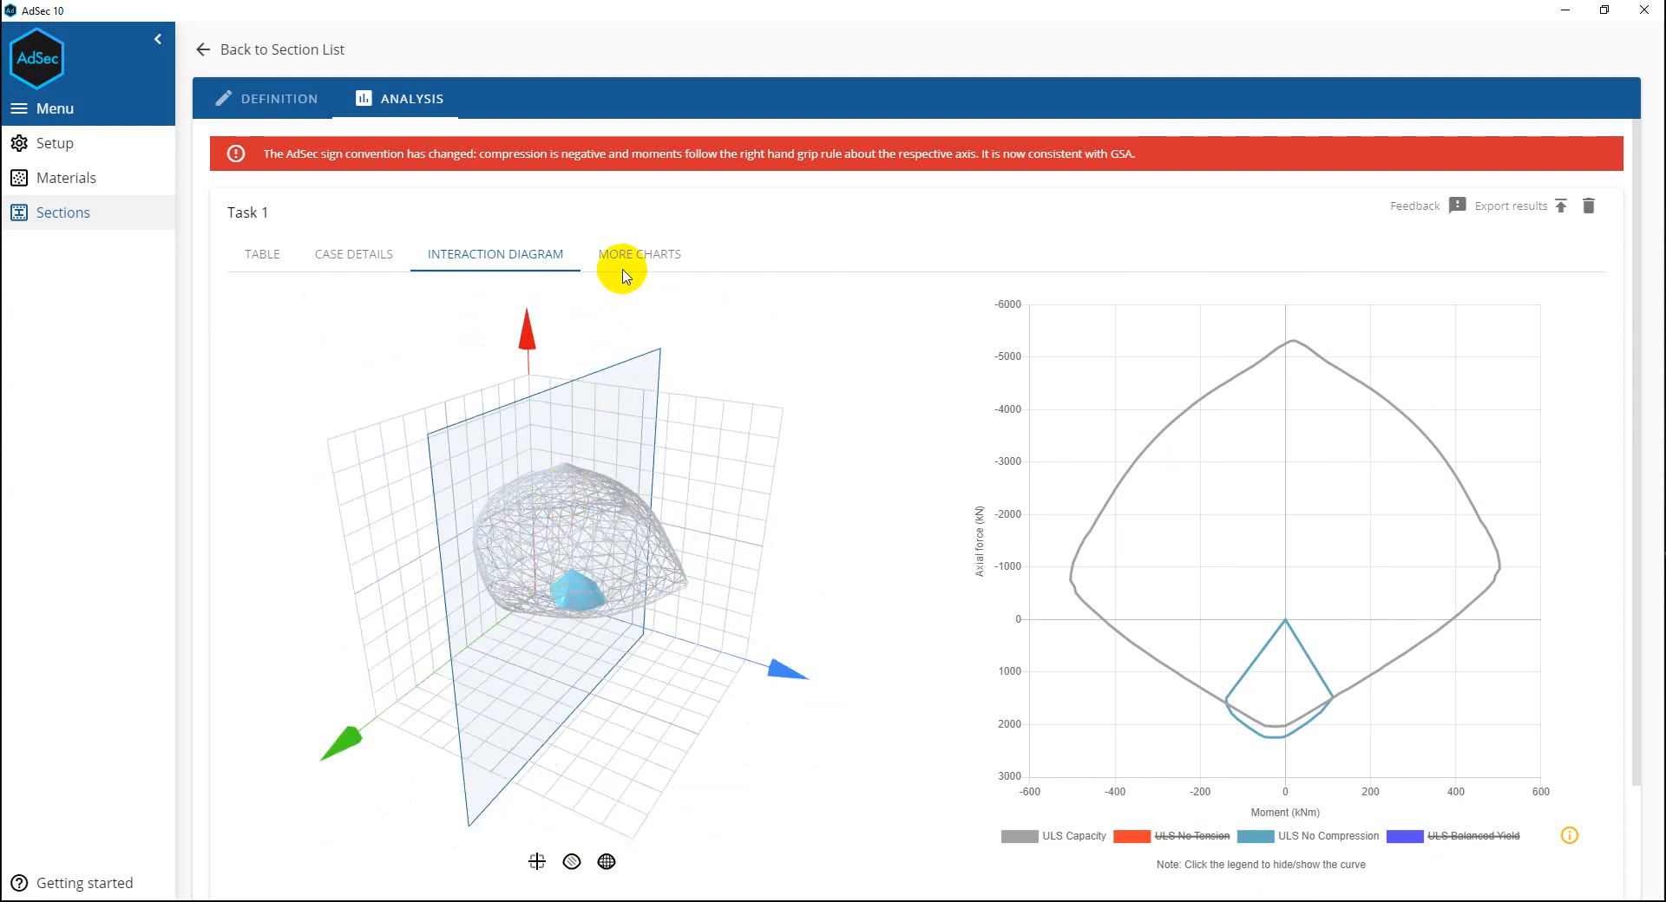
Examine the moment-stiffness and moment-curvature charts of Task 1 with their moment angle and axial force settings.
click(627, 264)
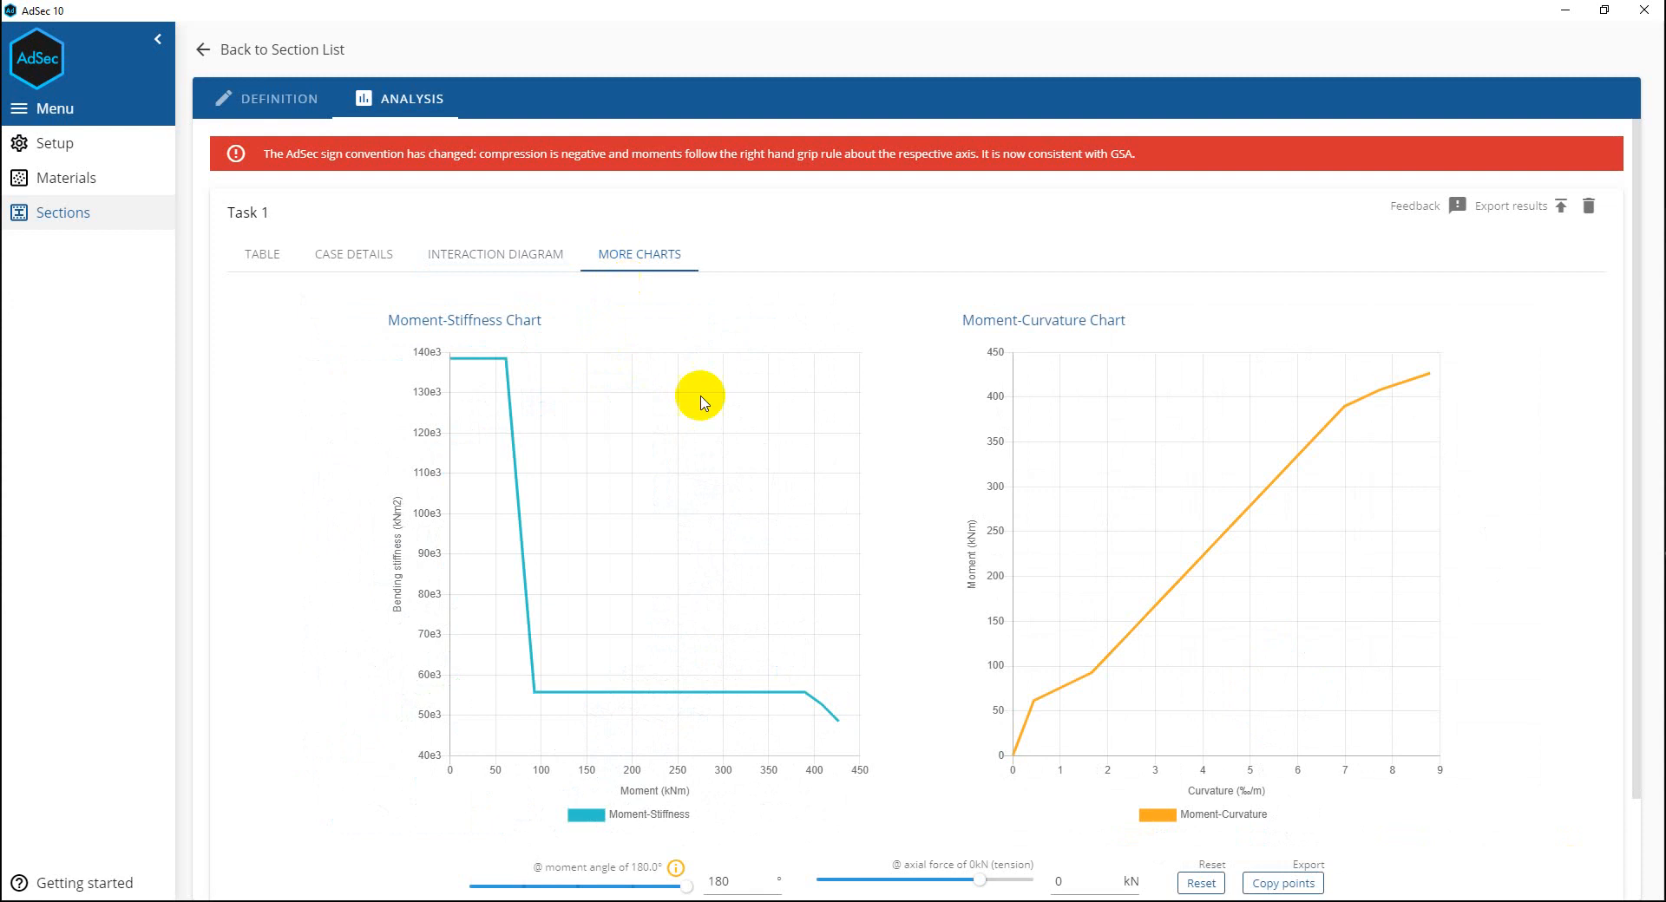
scroll(814, 614, down, 2)
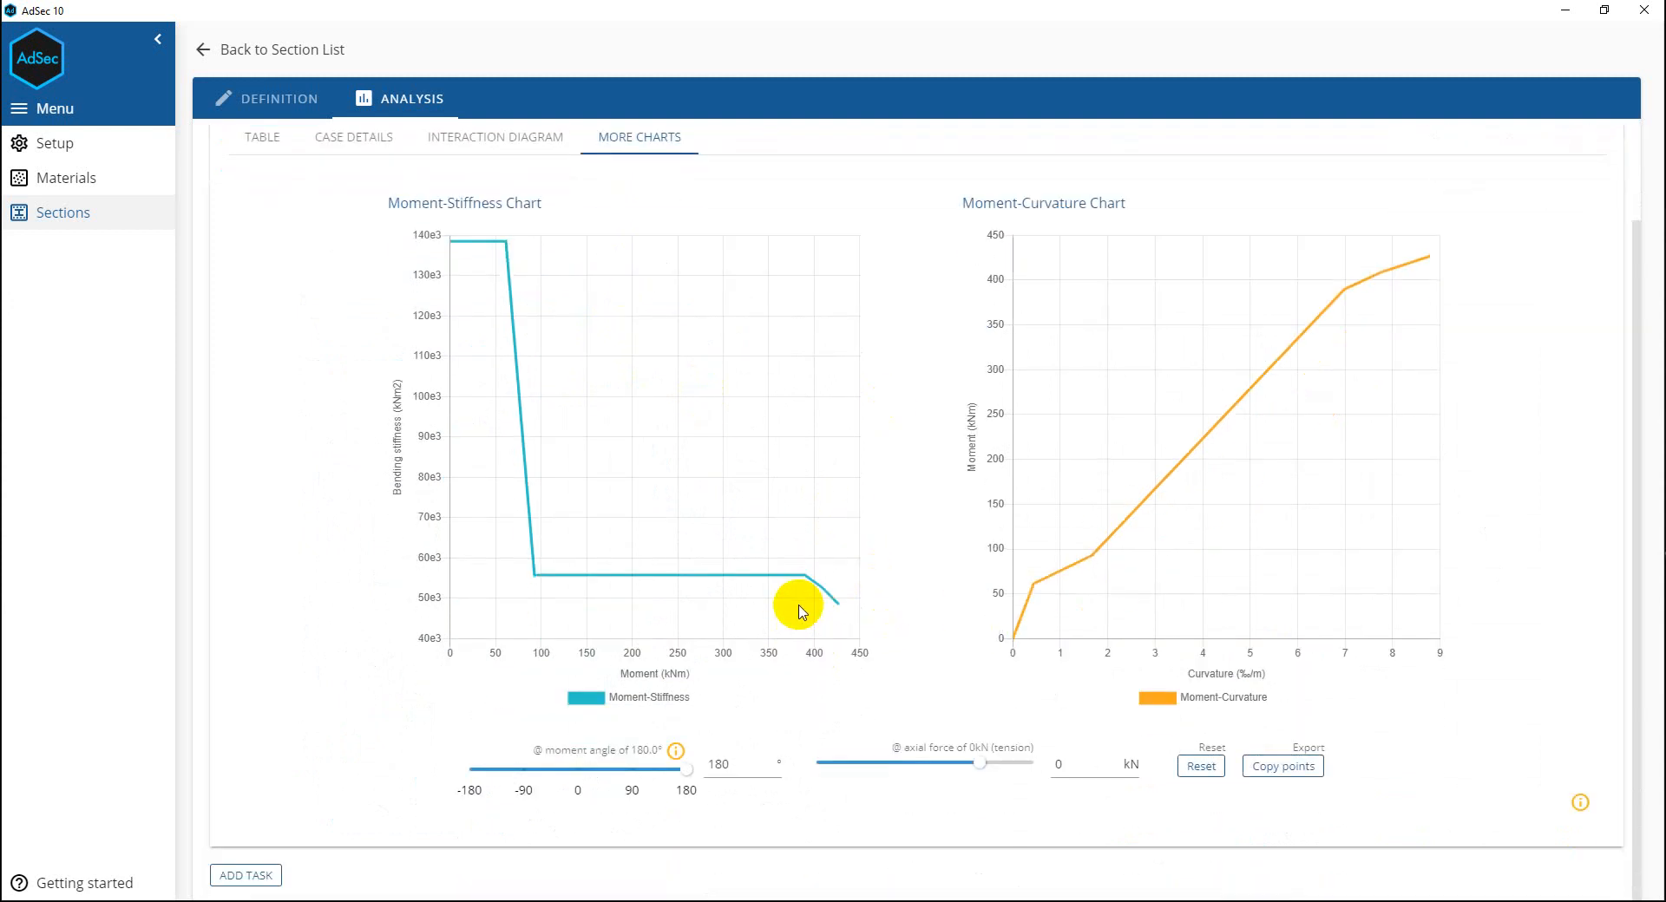
scroll(796, 614, up, 2)
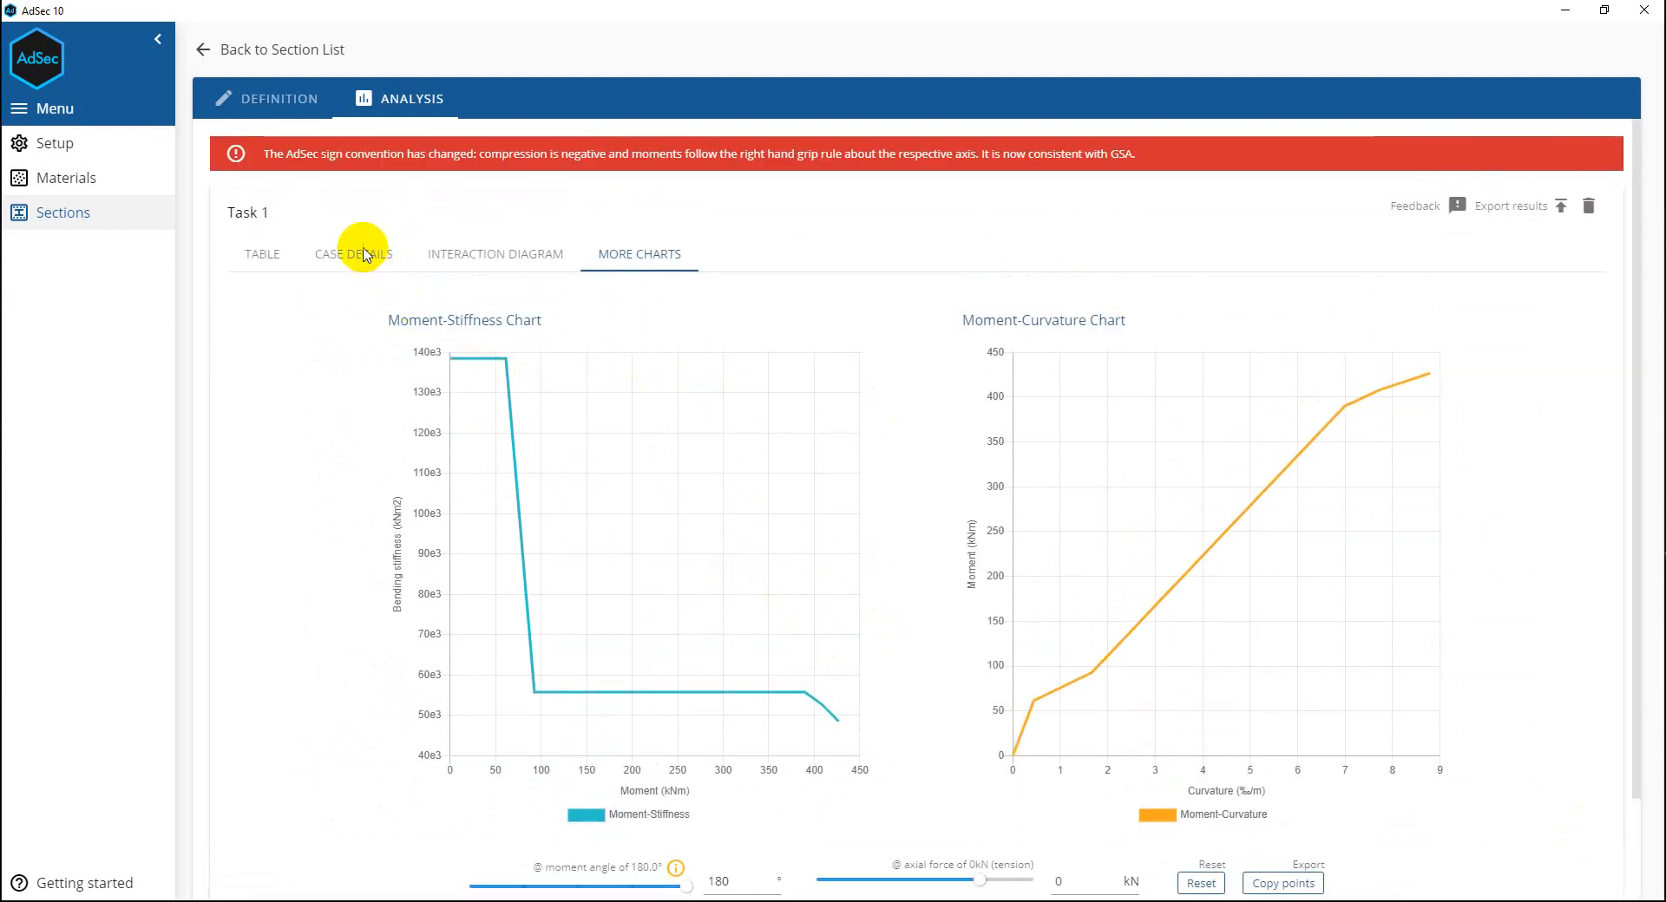
Open the print report from the results table and read it from the units and materials to the ULS and SLS results summaries.
click(261, 257)
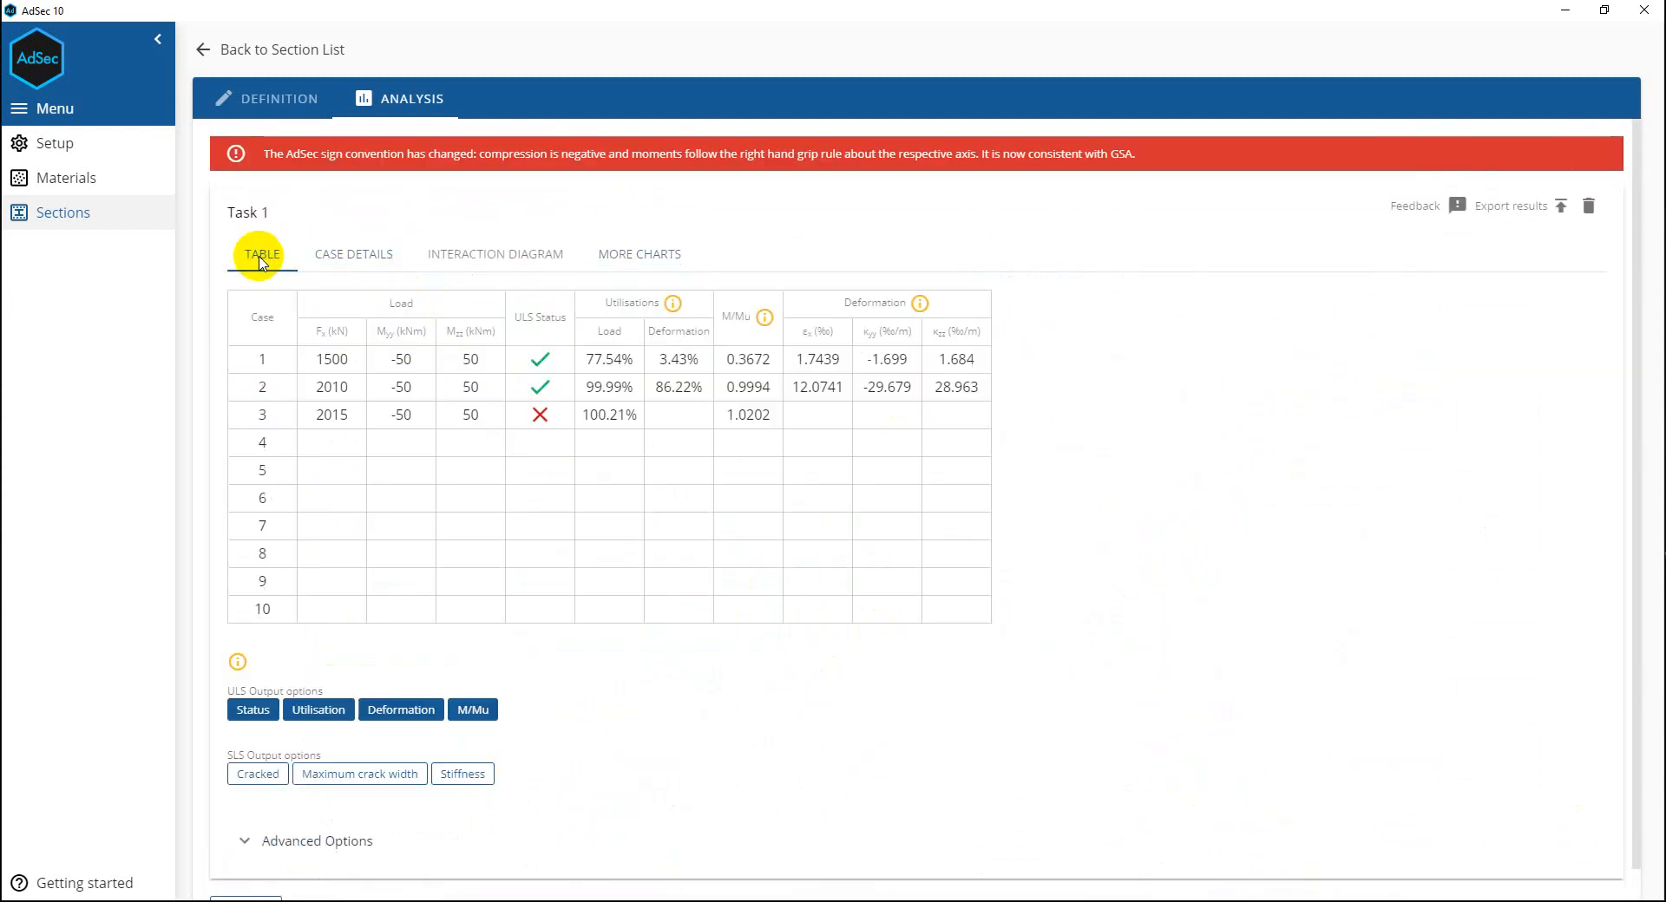
click(17, 111)
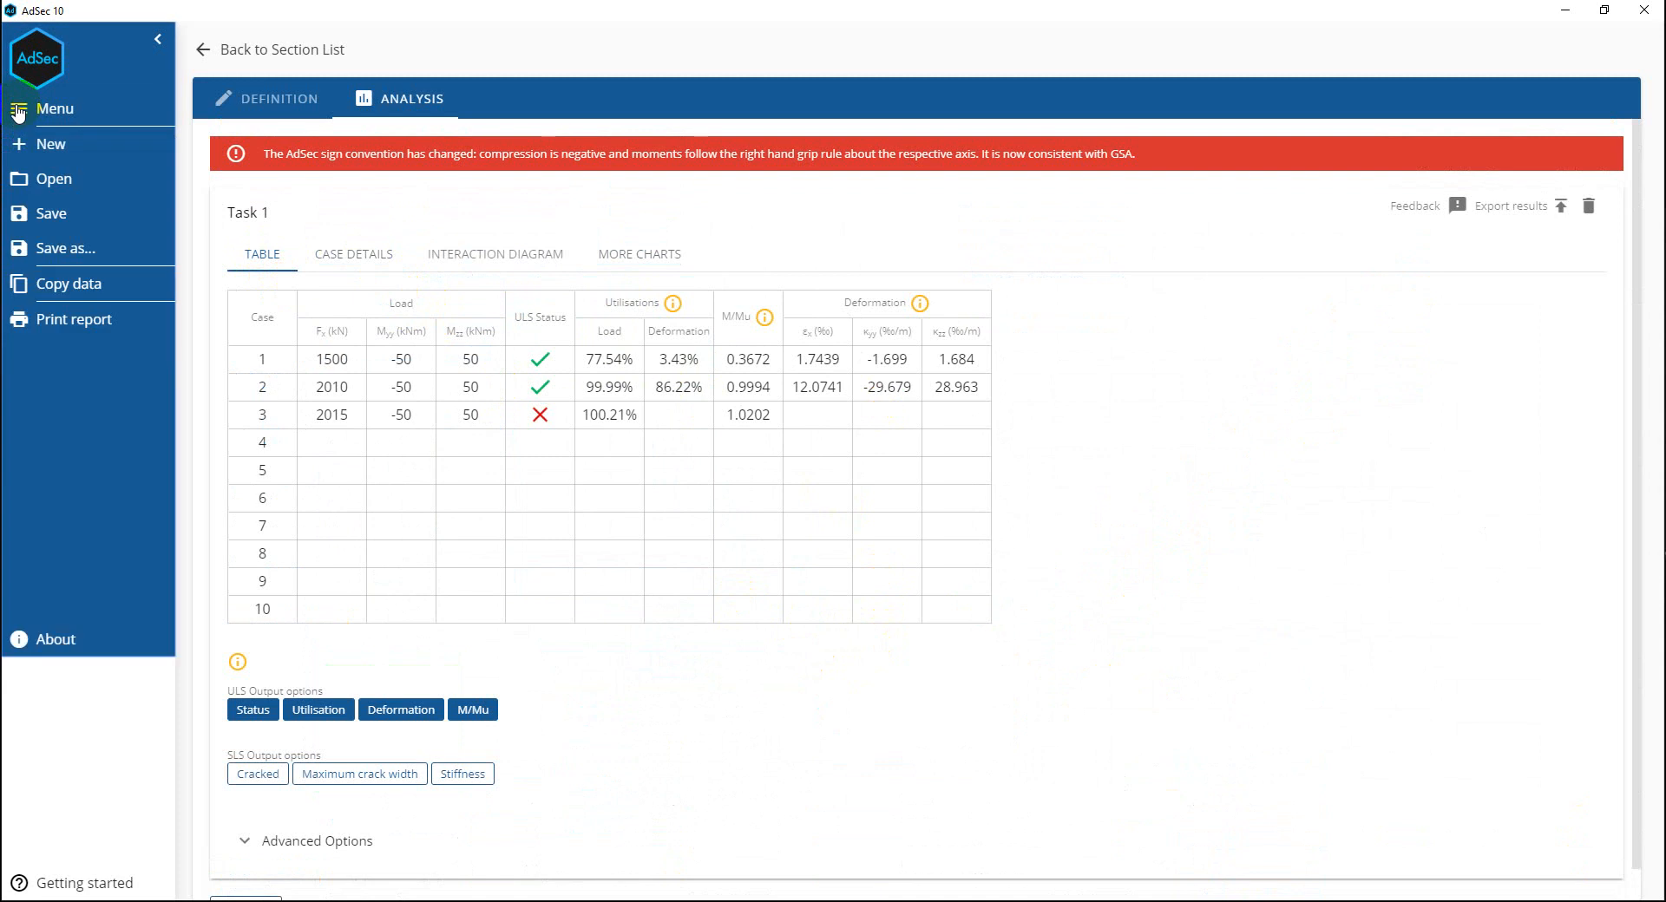
click(54, 321)
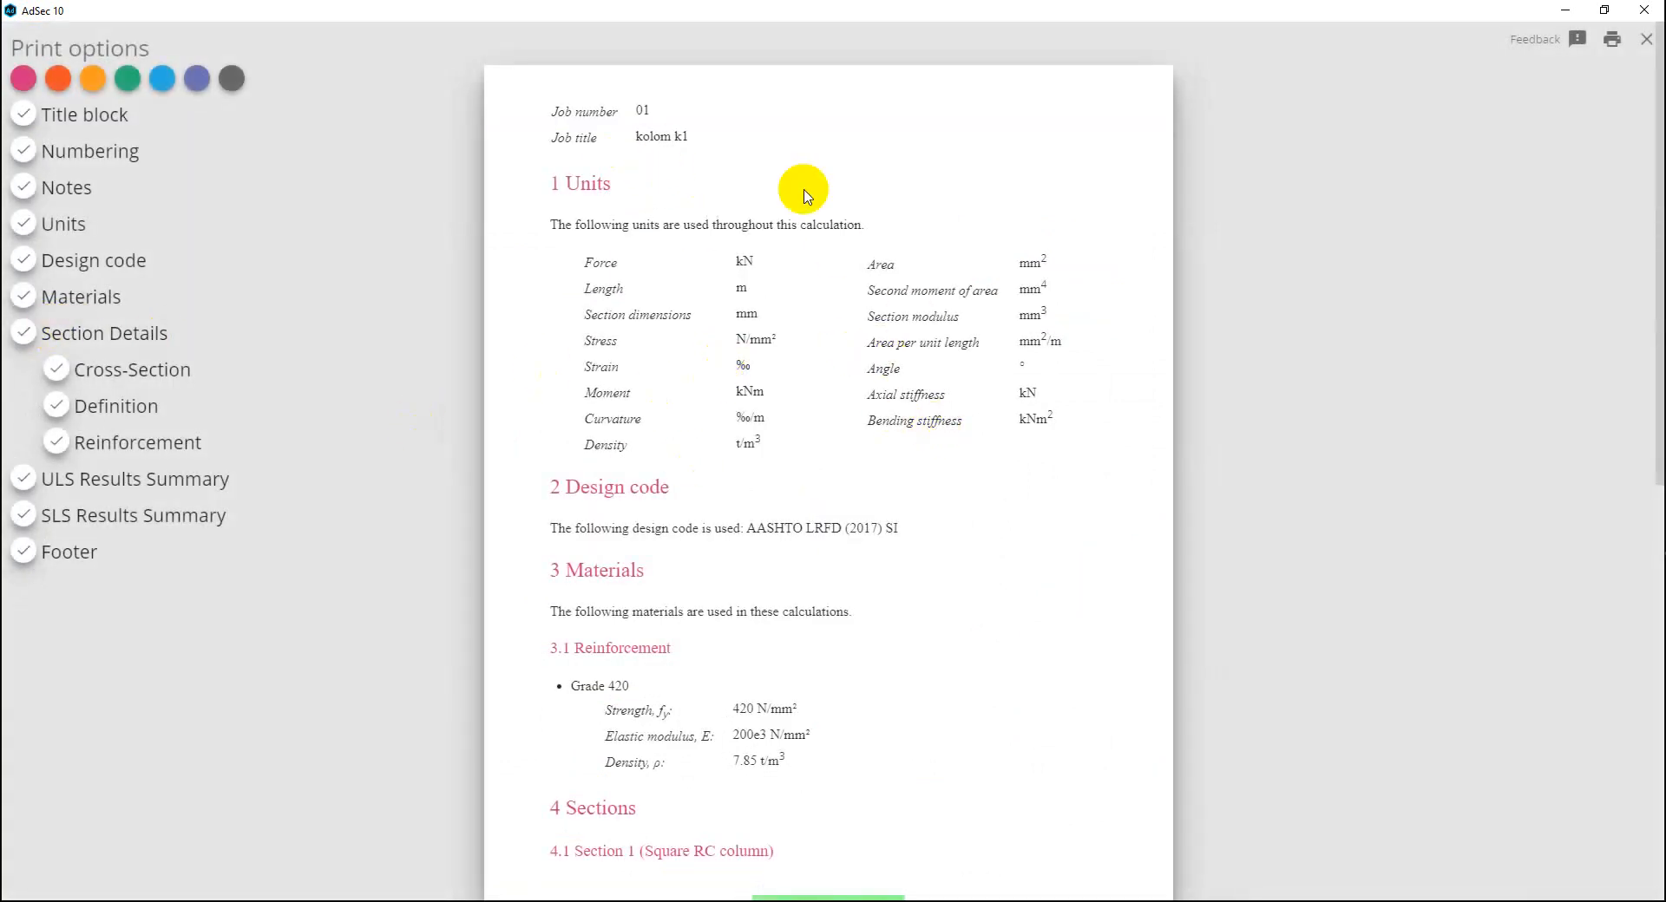
scroll(802, 236, down, 1)
scroll(802, 236, down, 9)
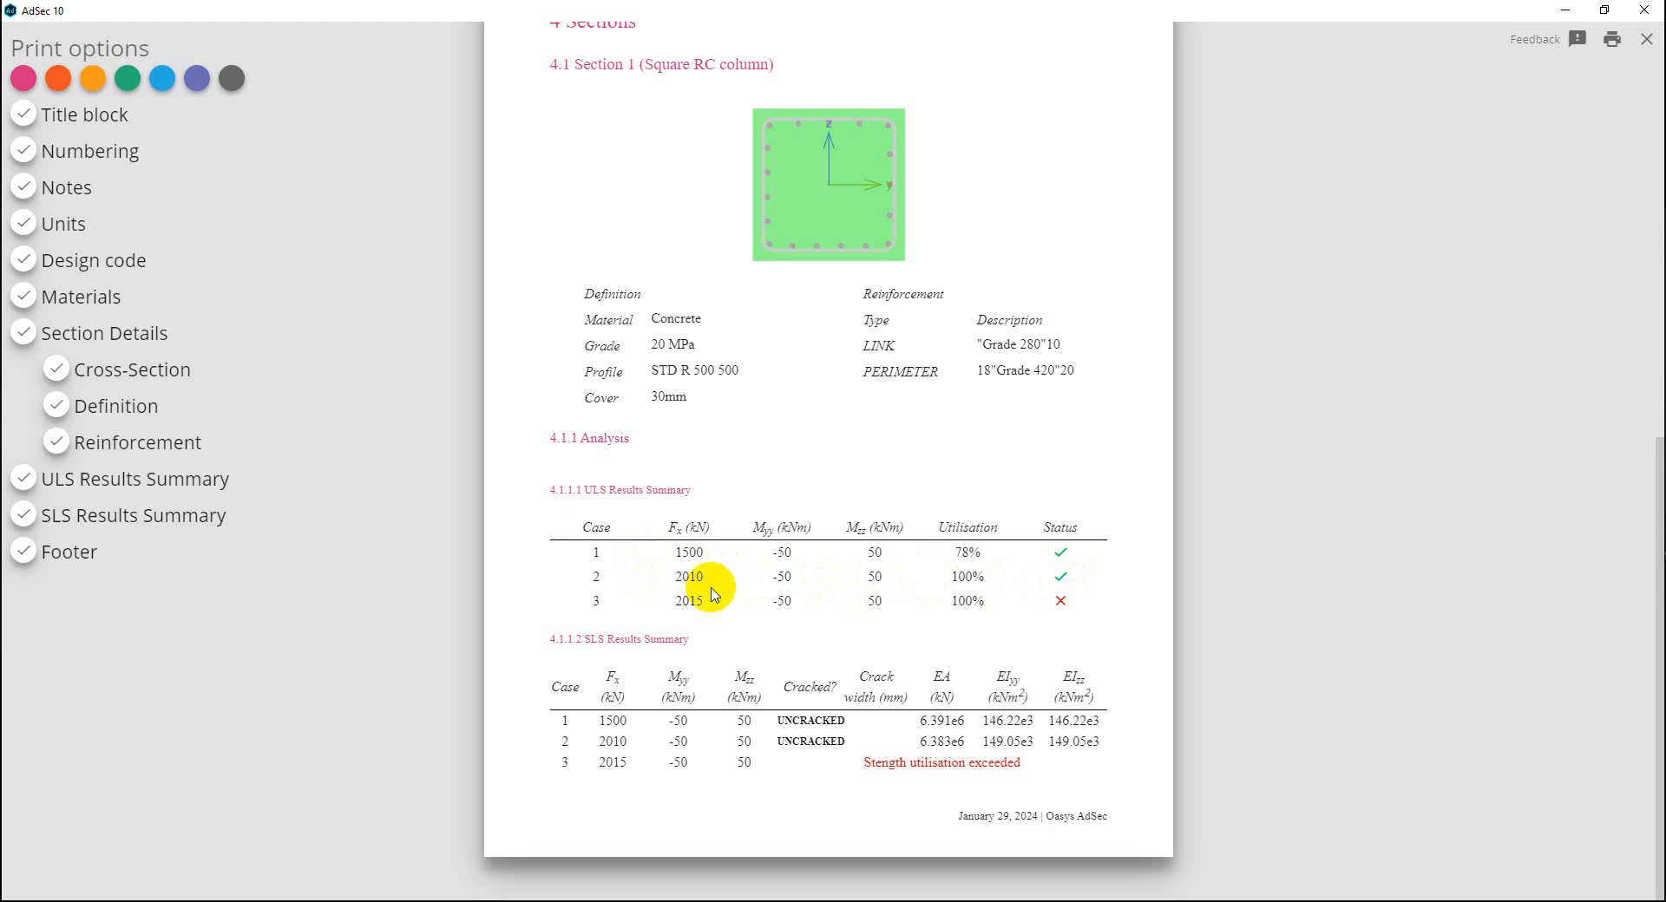
scroll(720, 621, up, 7)
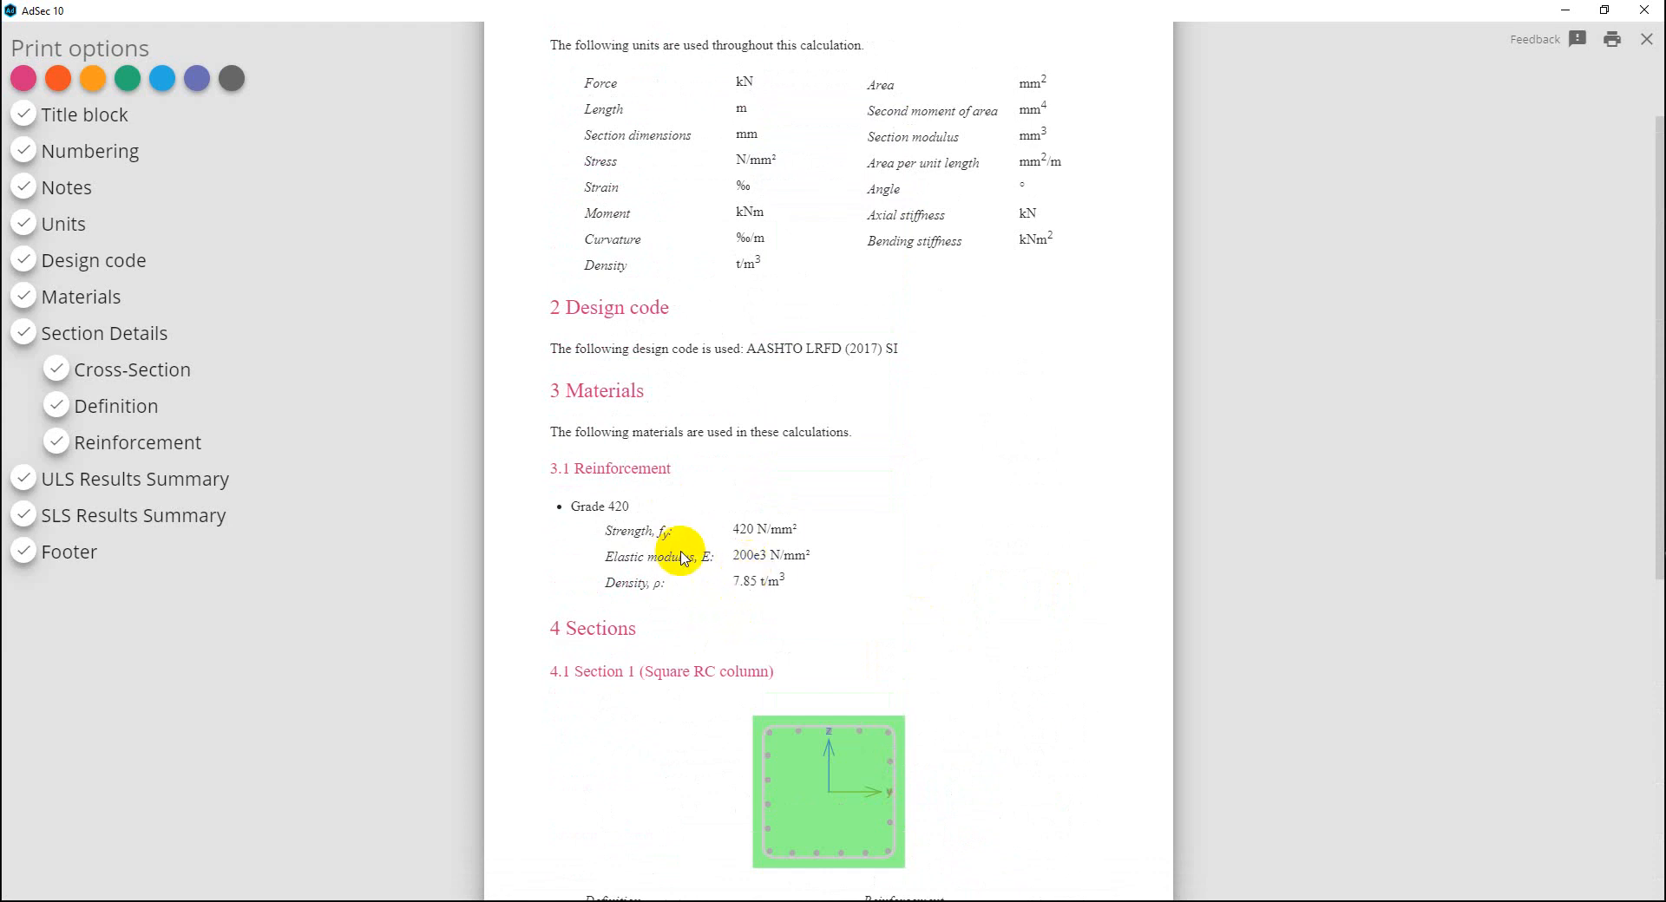
scroll(686, 556, down, 3)
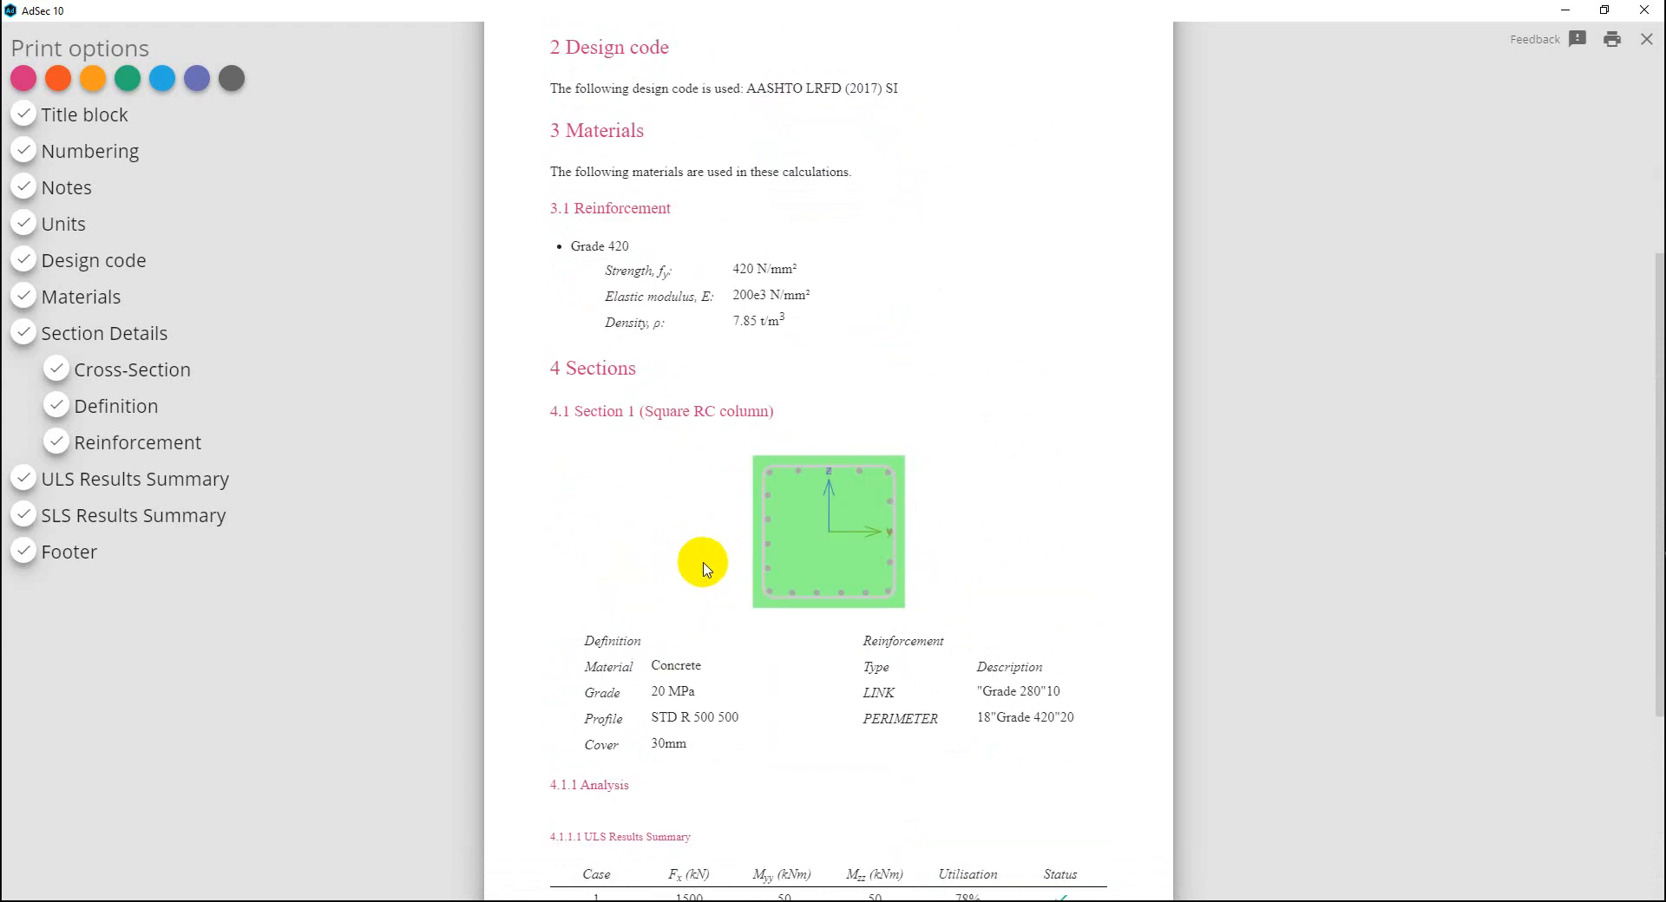
scroll(704, 568, down, 3)
scroll(695, 773, down, 1)
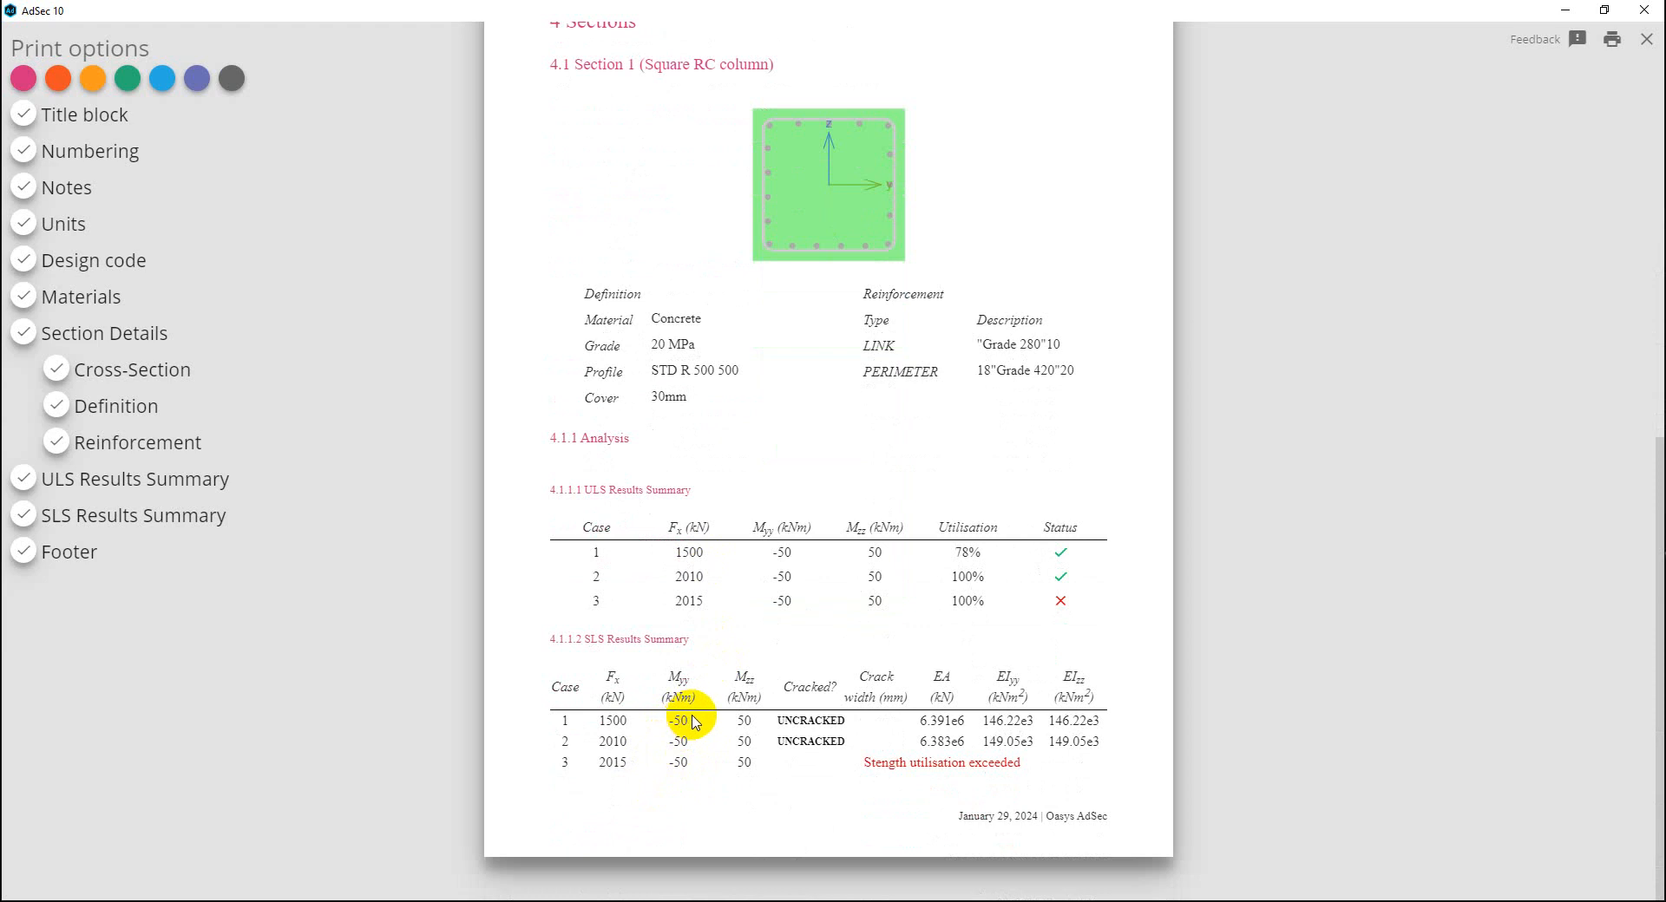
scroll(699, 714, up, 3)
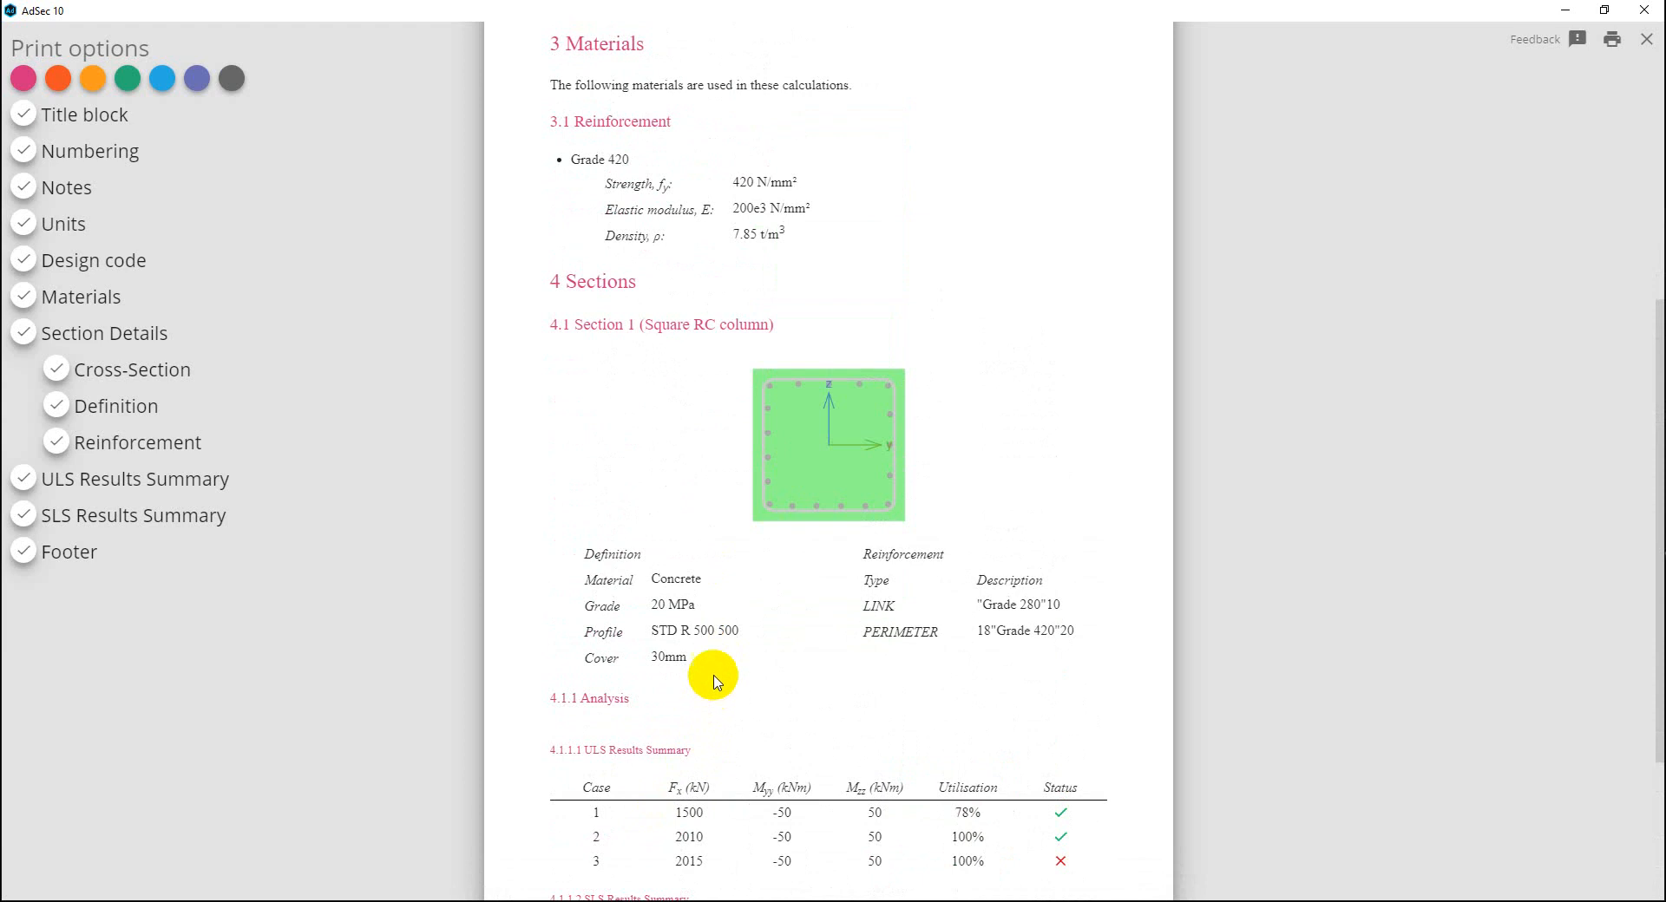
scroll(710, 673, up, 6)
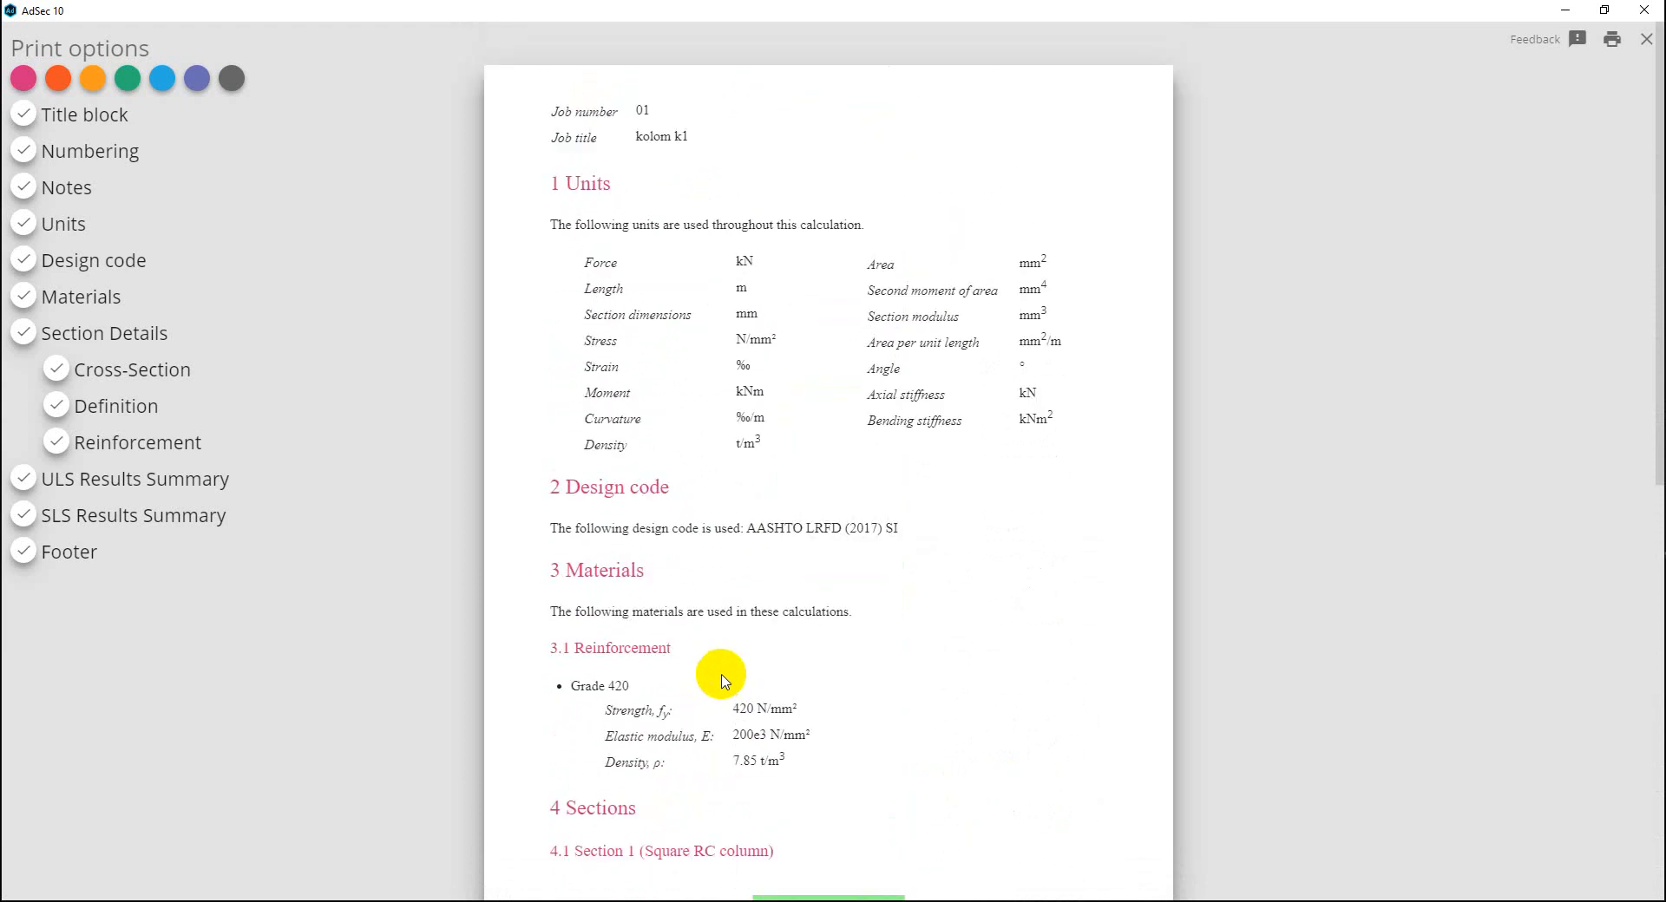
scroll(725, 681, down, 3)
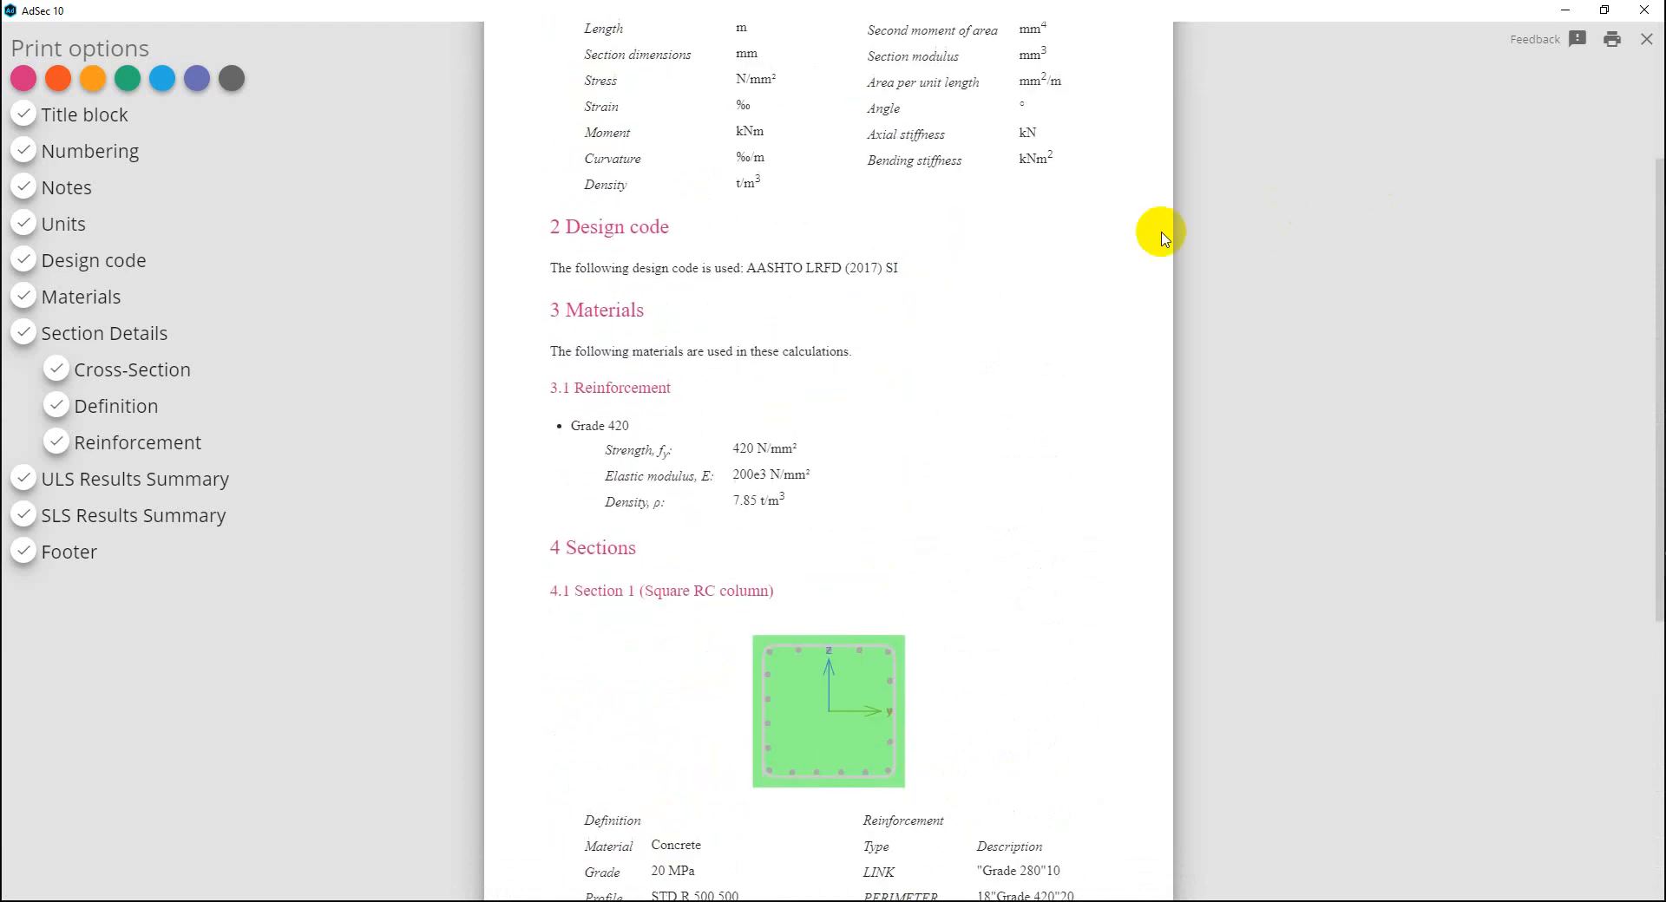
Open the report's PDF print preview, look through both pages, and close the preview and the report.
click(1612, 41)
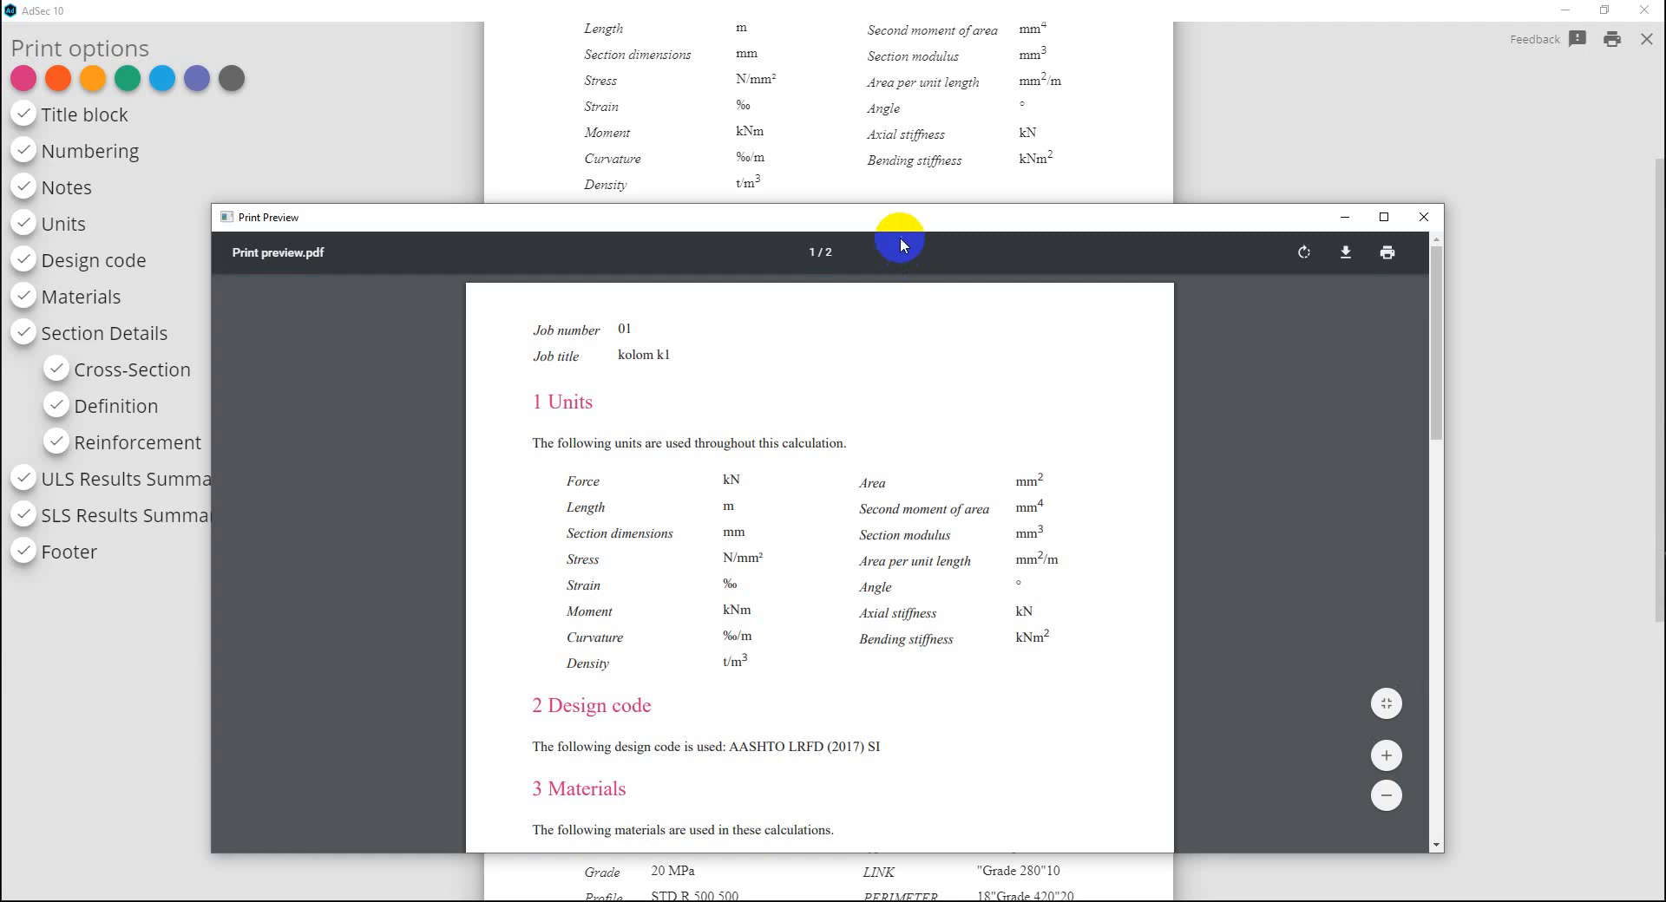
drag(908, 223, 904, 81)
scroll(882, 508, down, 5)
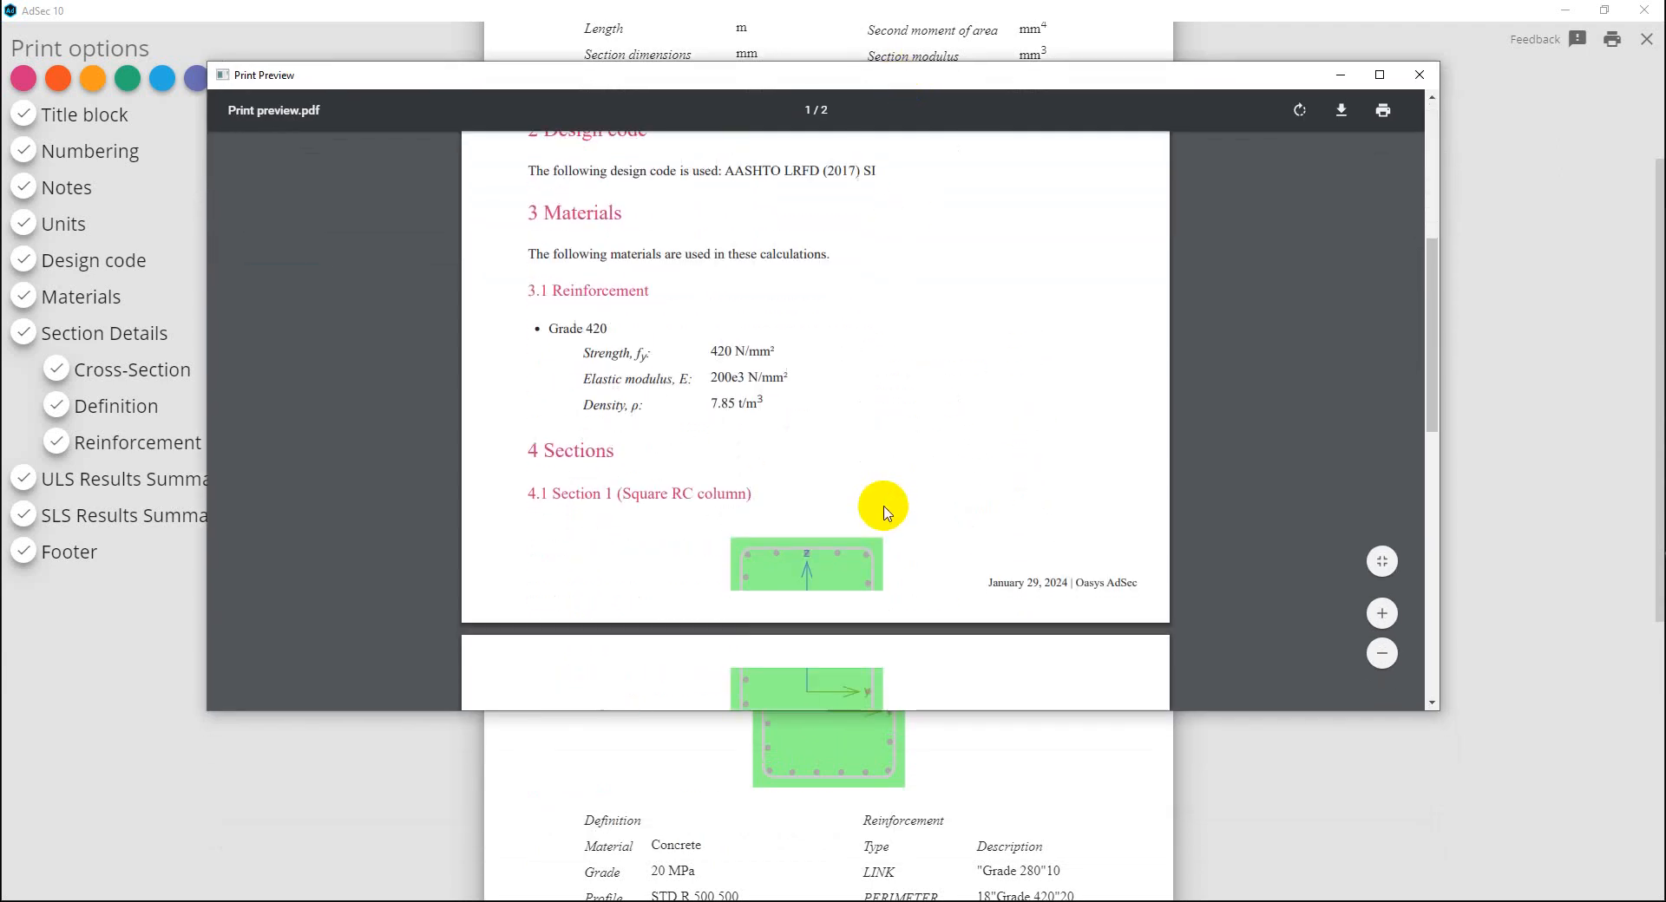
scroll(1279, 168, up, 5)
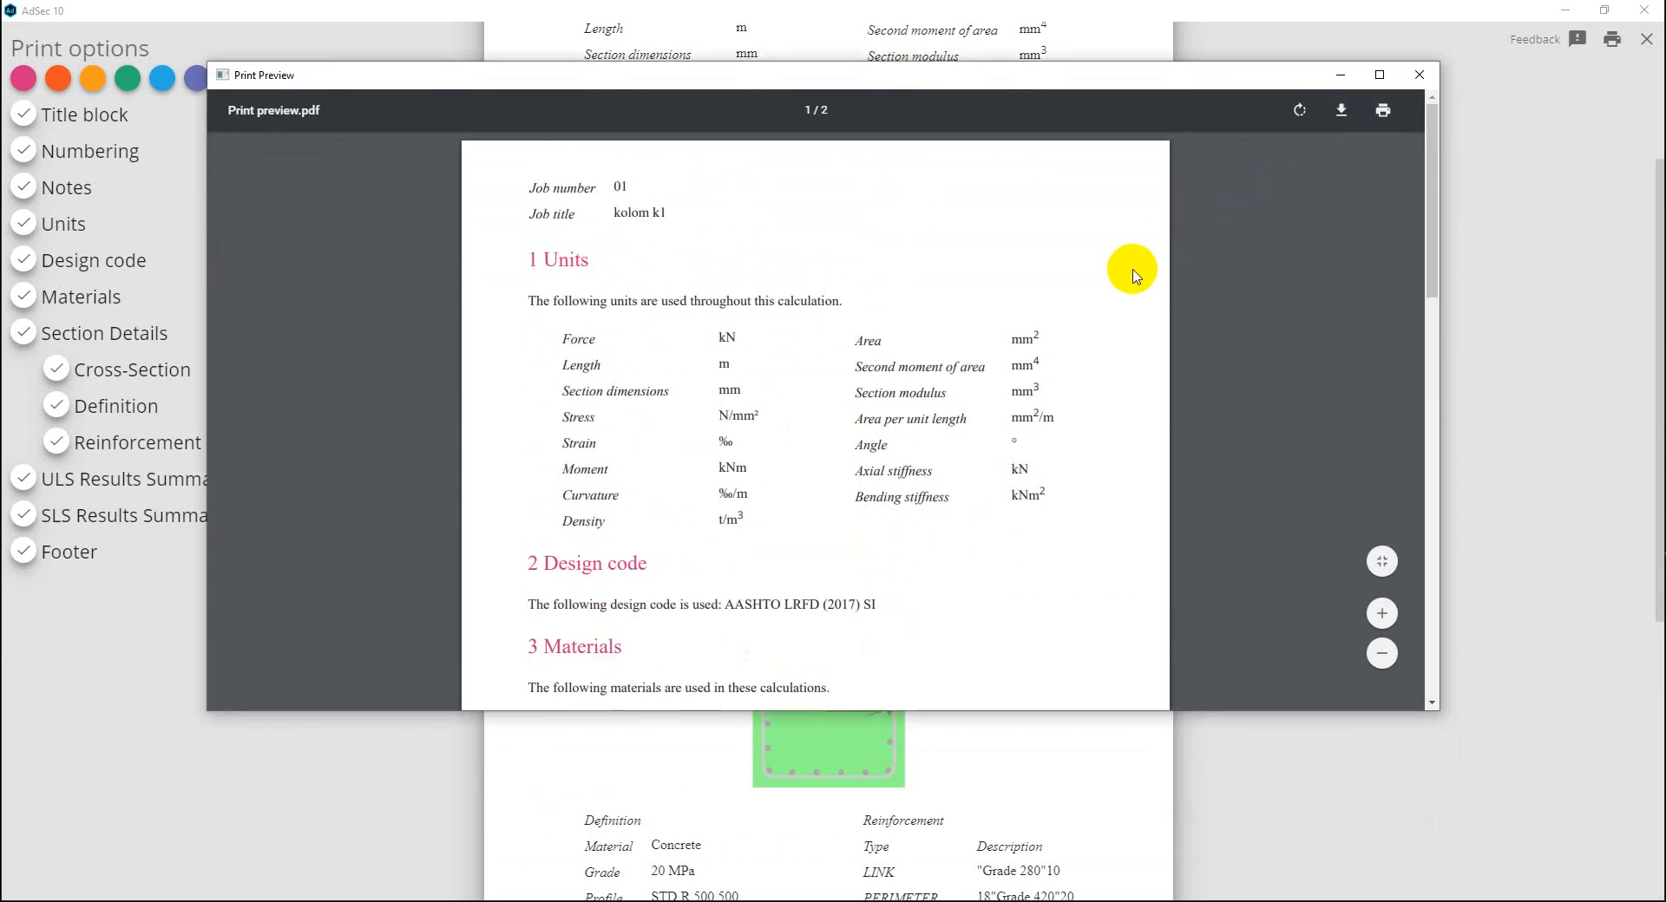
click(1382, 111)
click(532, 450)
scroll(1260, 501, down, 15)
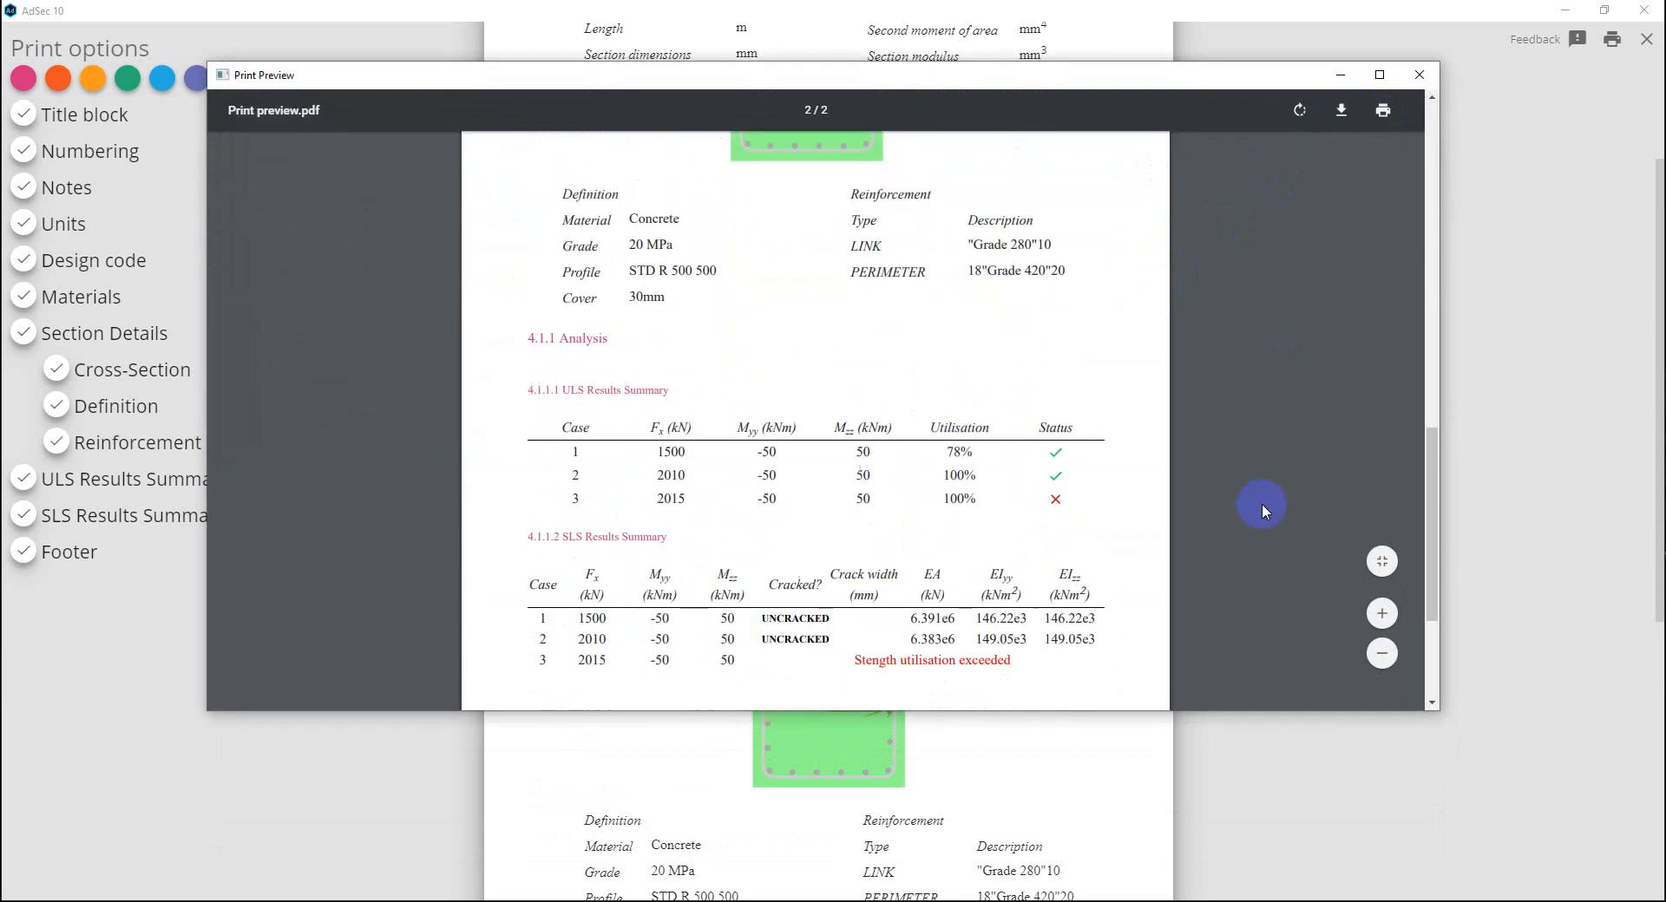
scroll(1262, 503, down, 3)
scroll(1262, 504, up, 20)
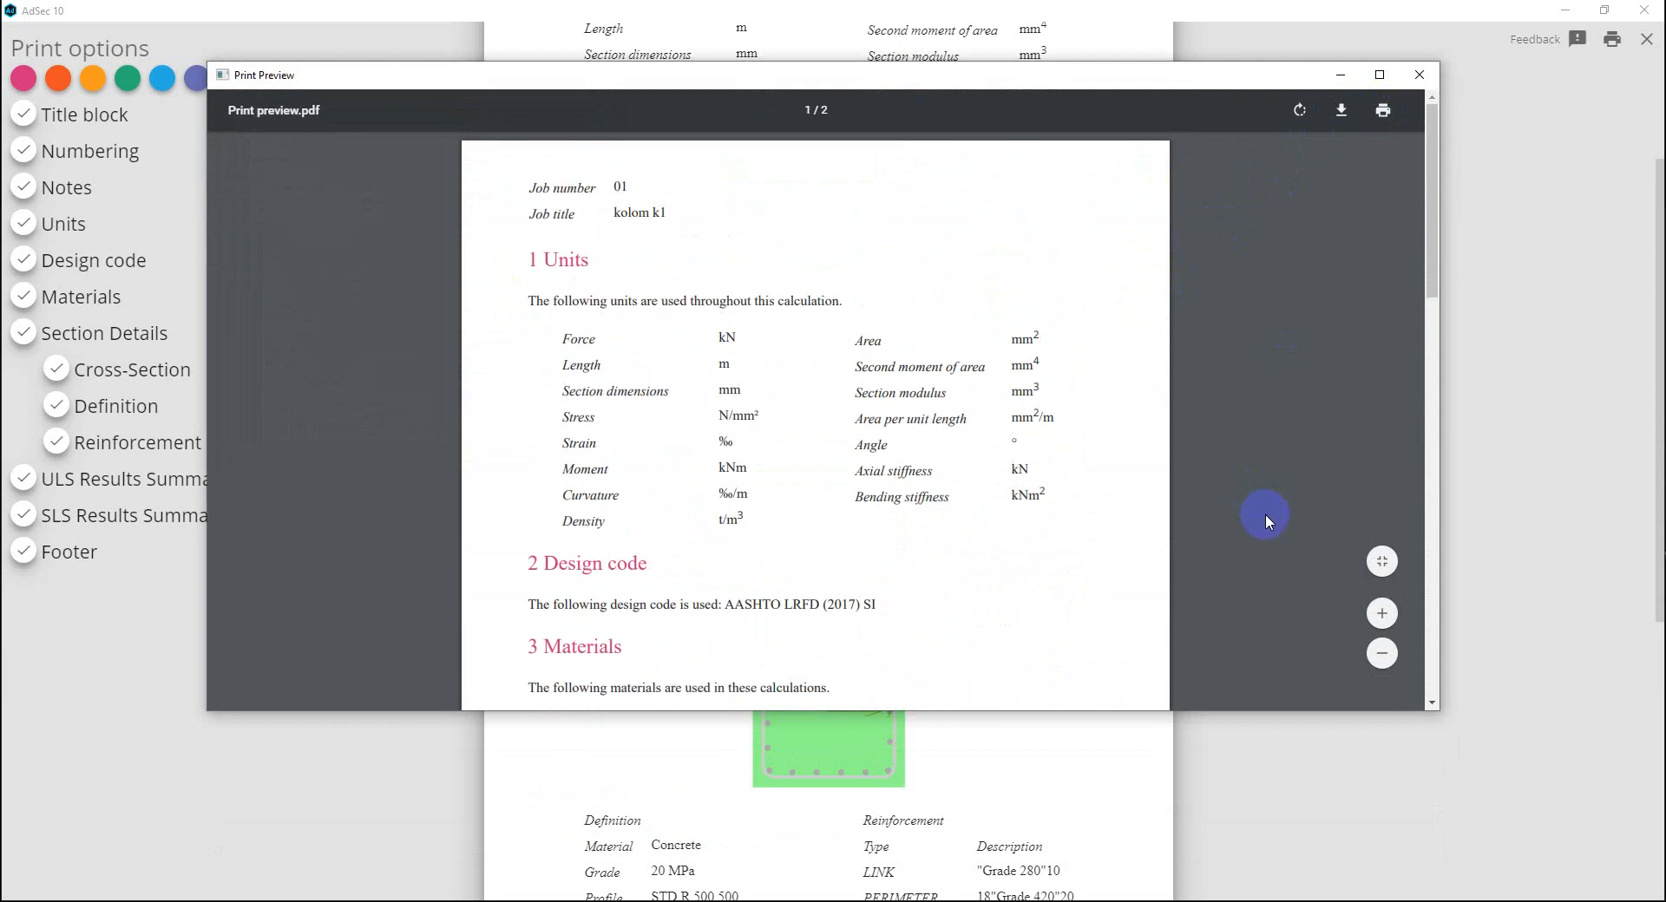
click(1420, 74)
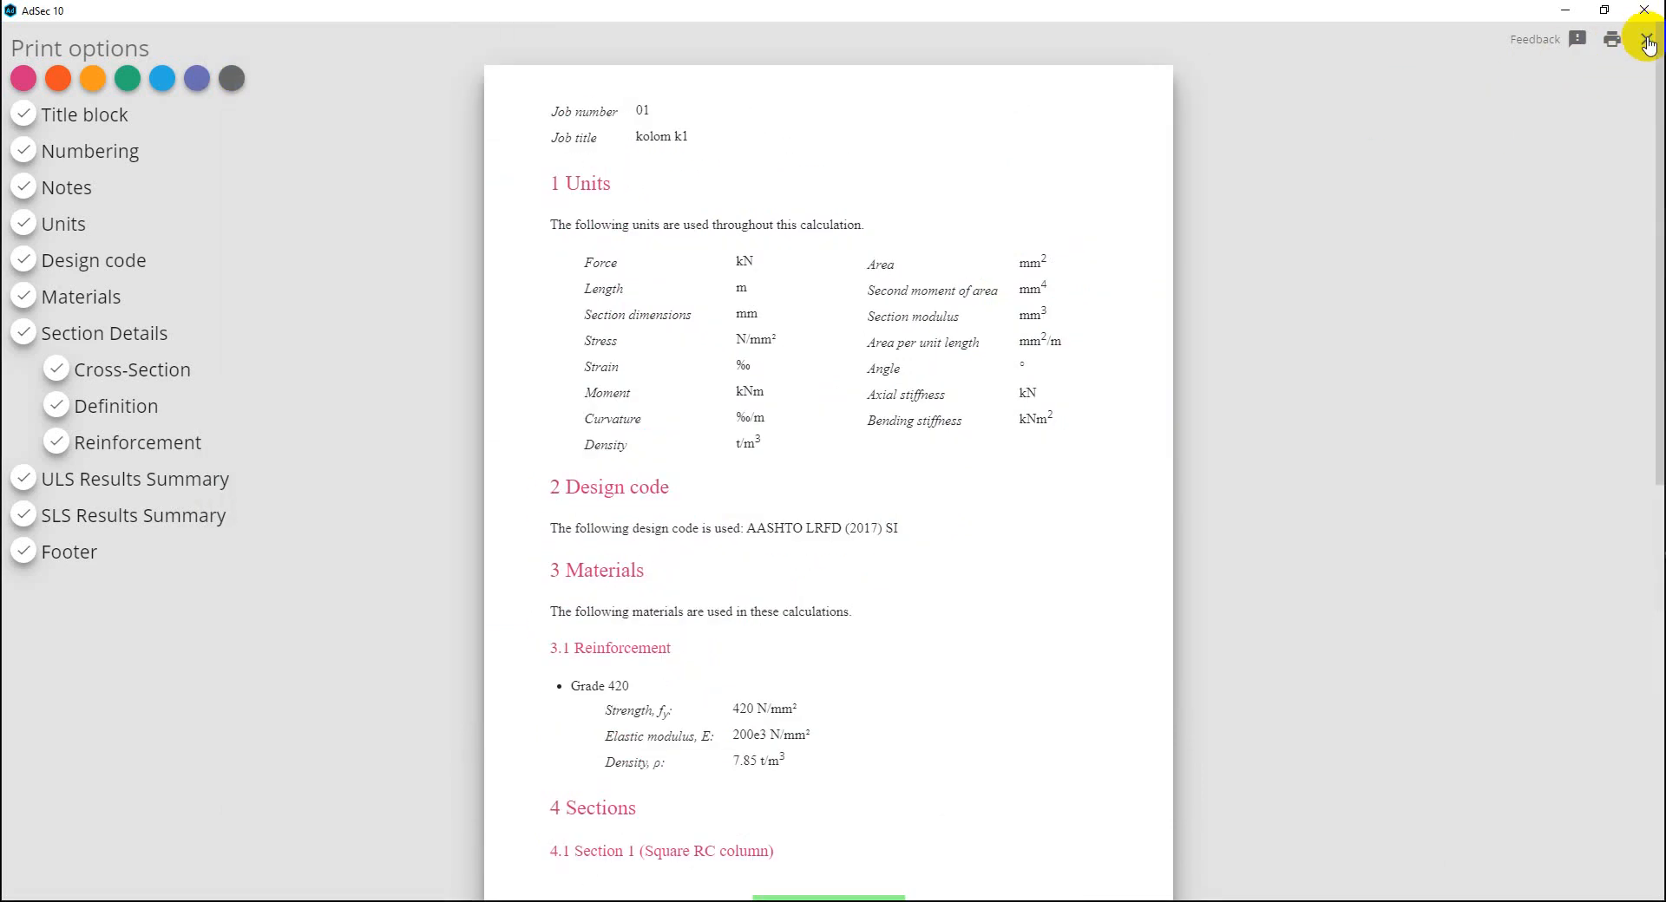
click(1647, 40)
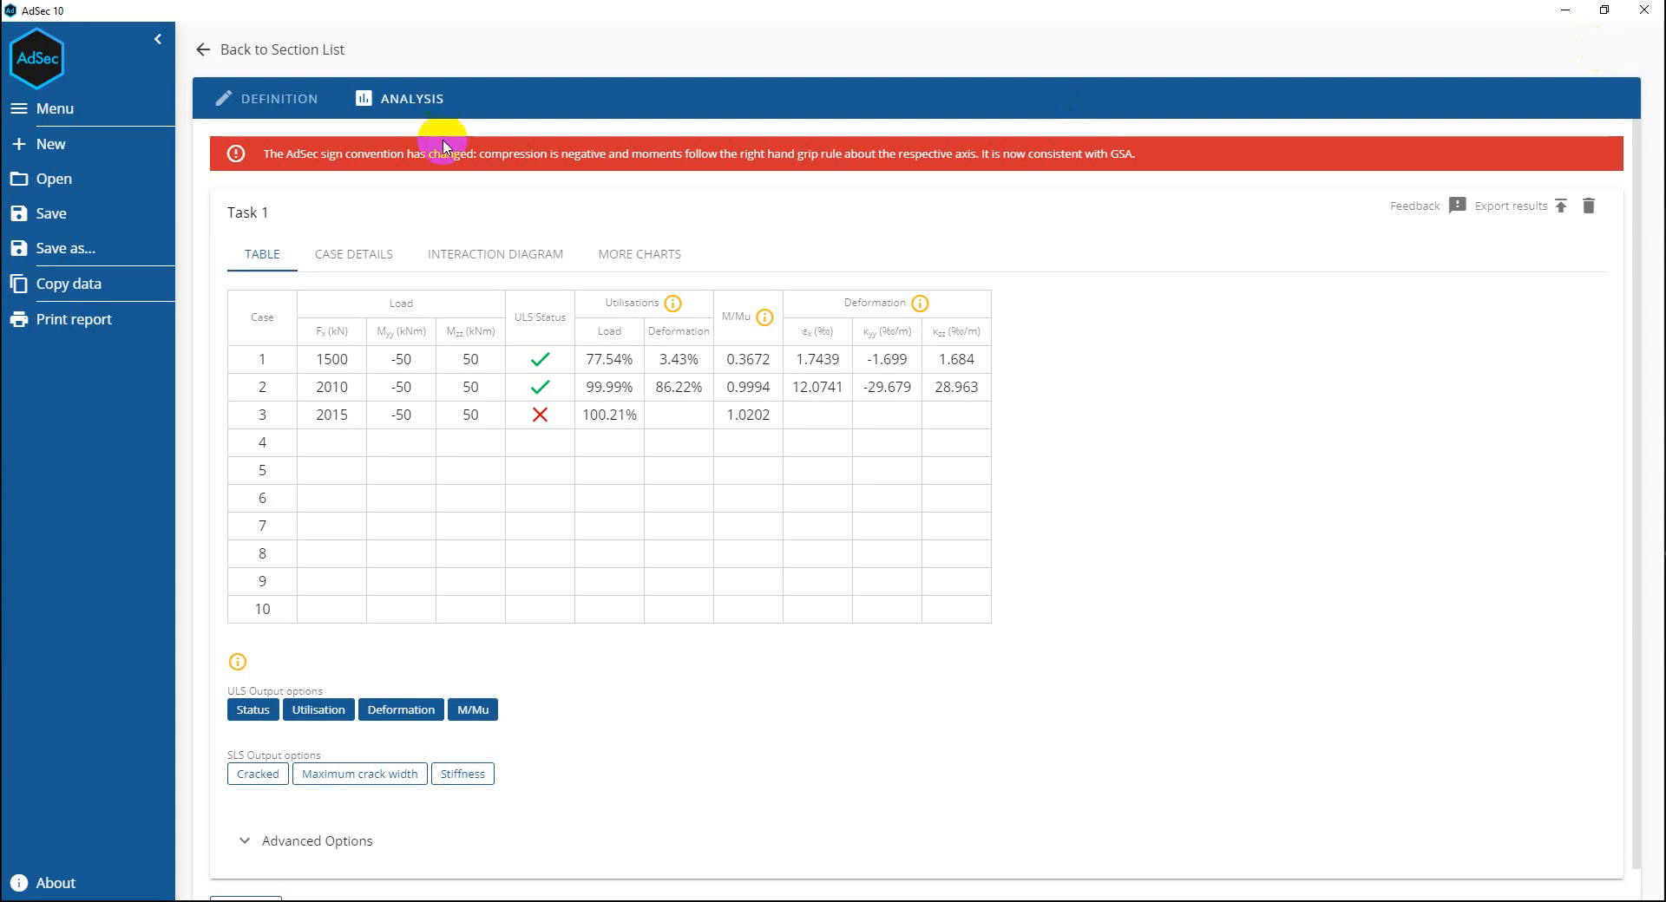
Look through the case 1 details, including the ULS reinforcement stress table and the SLS section diagrams.
click(48, 107)
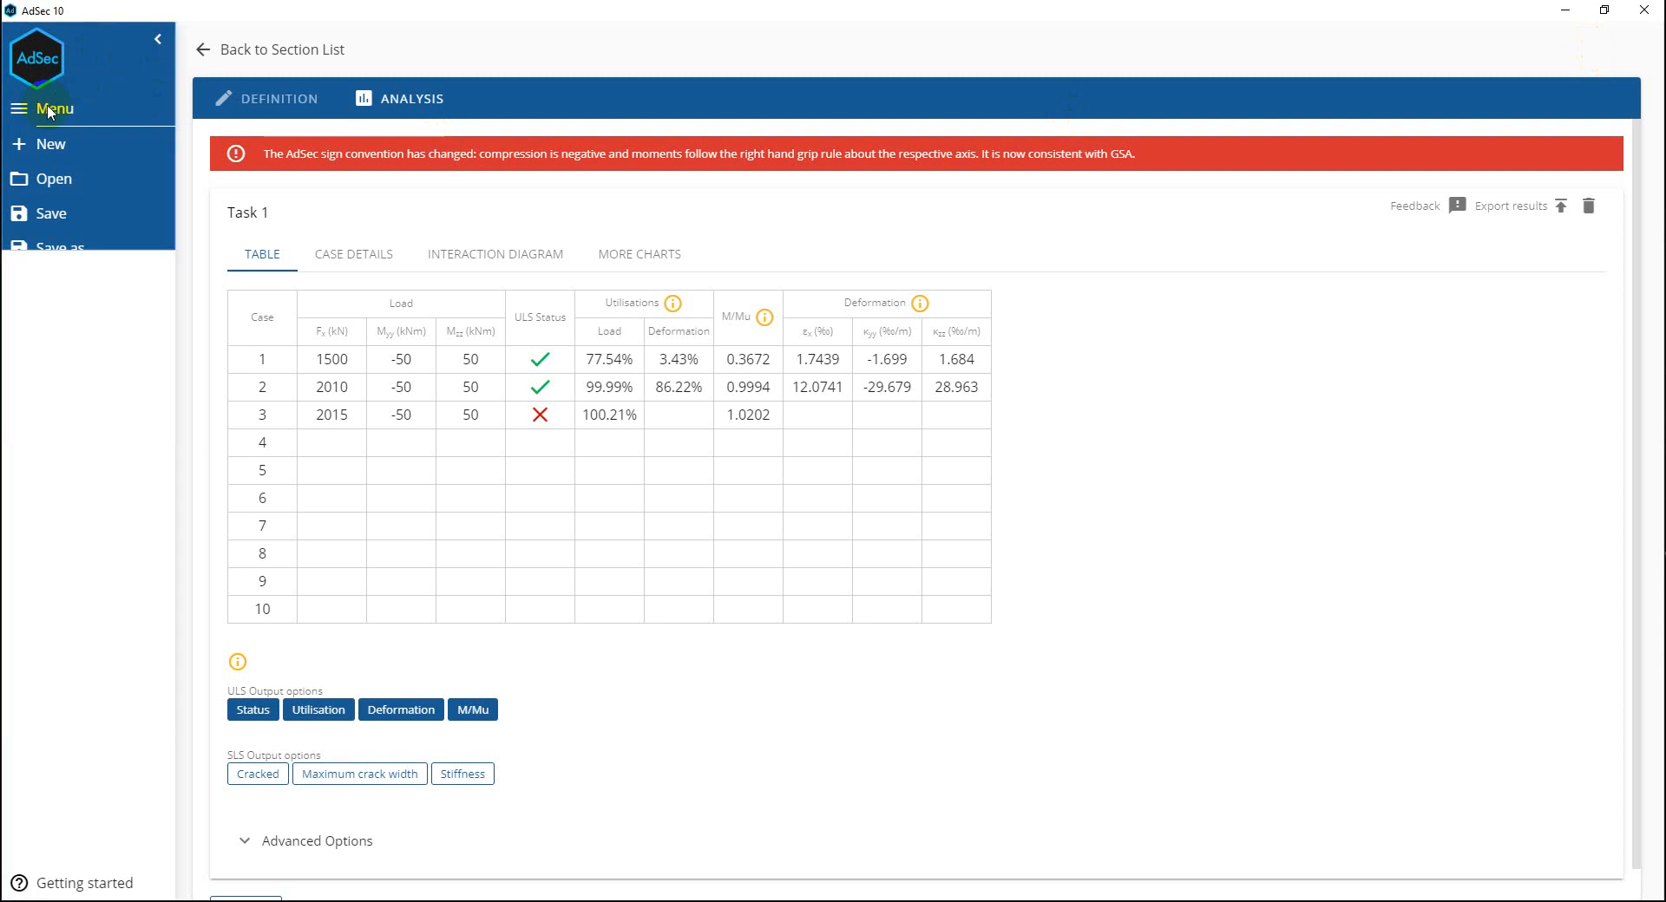
click(340, 256)
scroll(399, 512, down, 15)
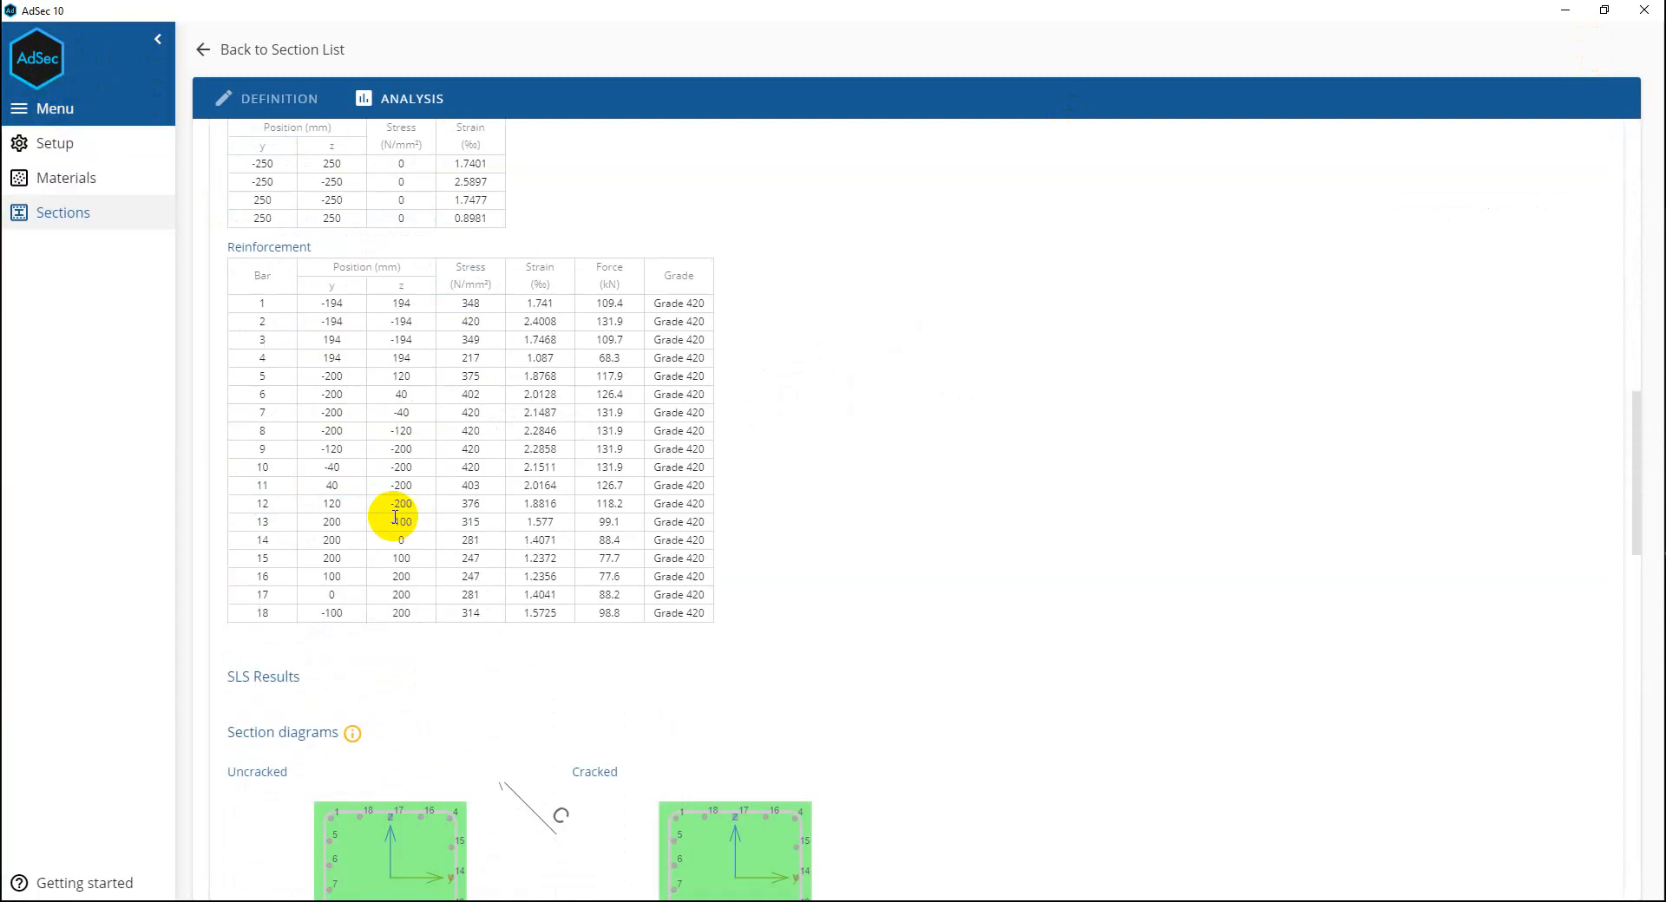
scroll(401, 513, down, 5)
scroll(465, 508, up, 20)
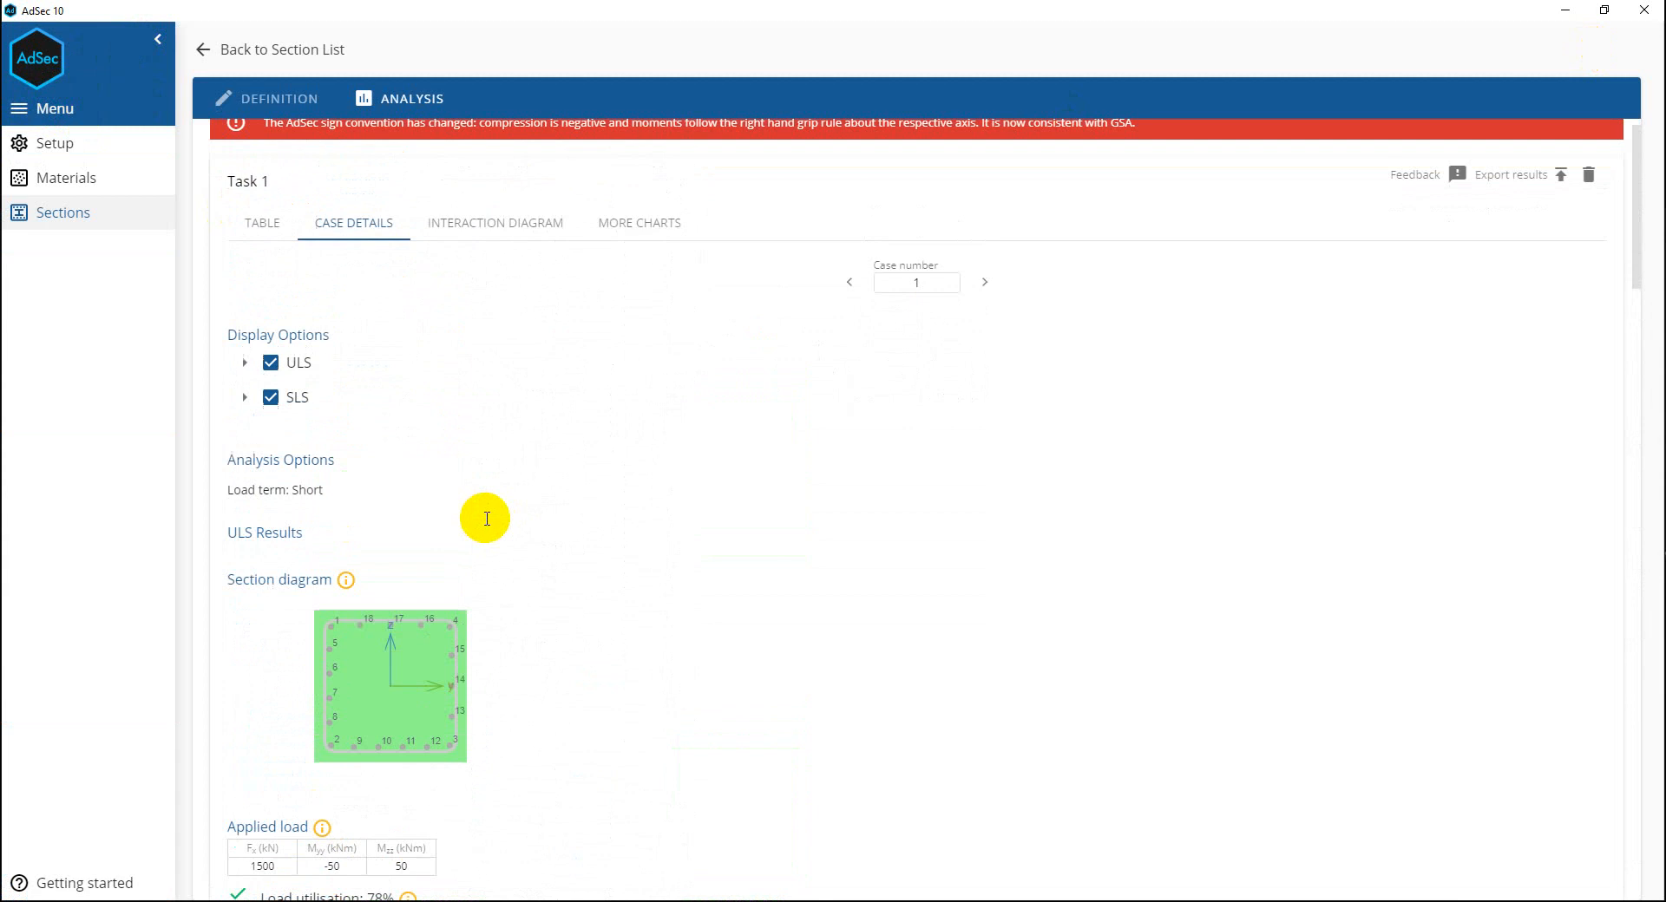
scroll(487, 518, up, 1)
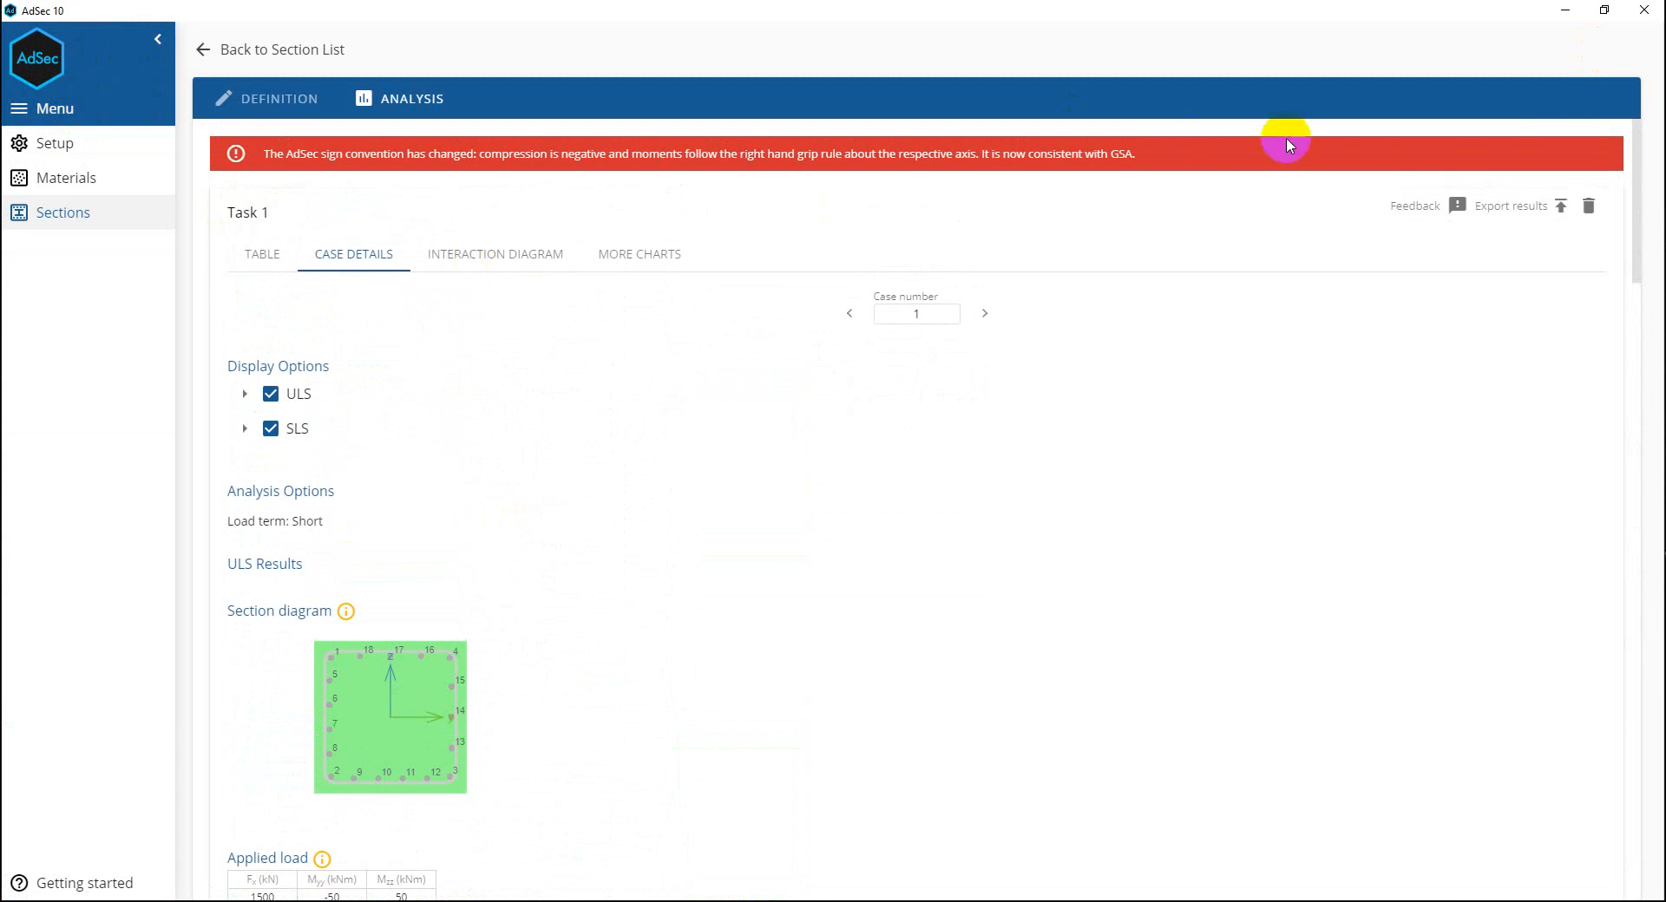
Reopen Section 1 from the section list, and close the program without saving the changes.
click(205, 49)
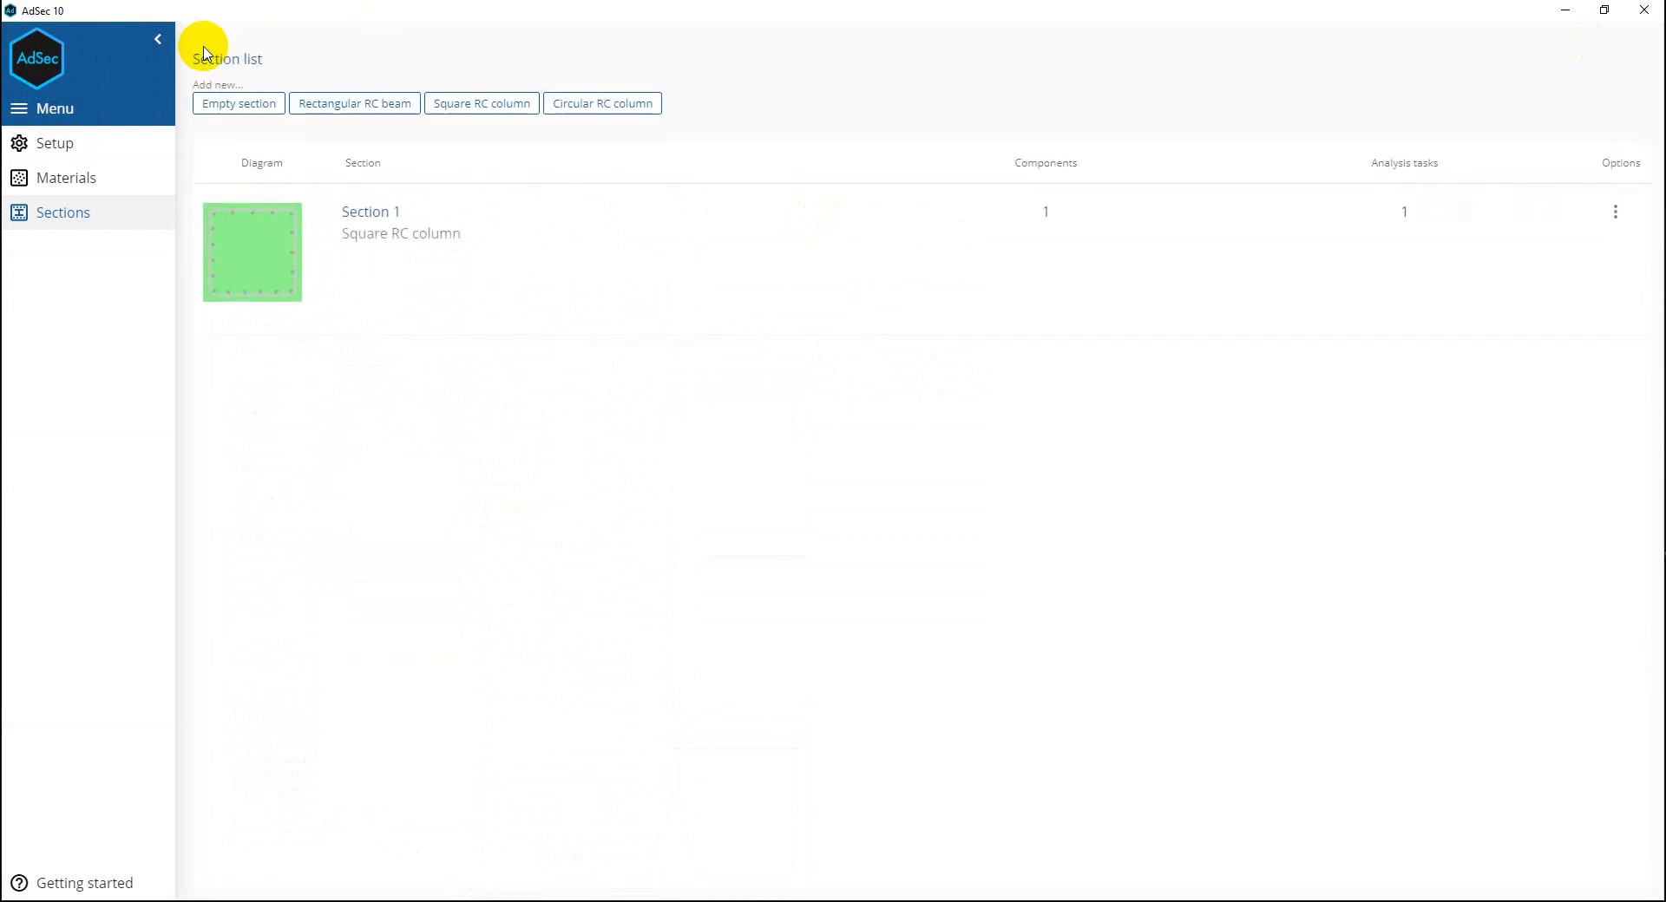
click(295, 271)
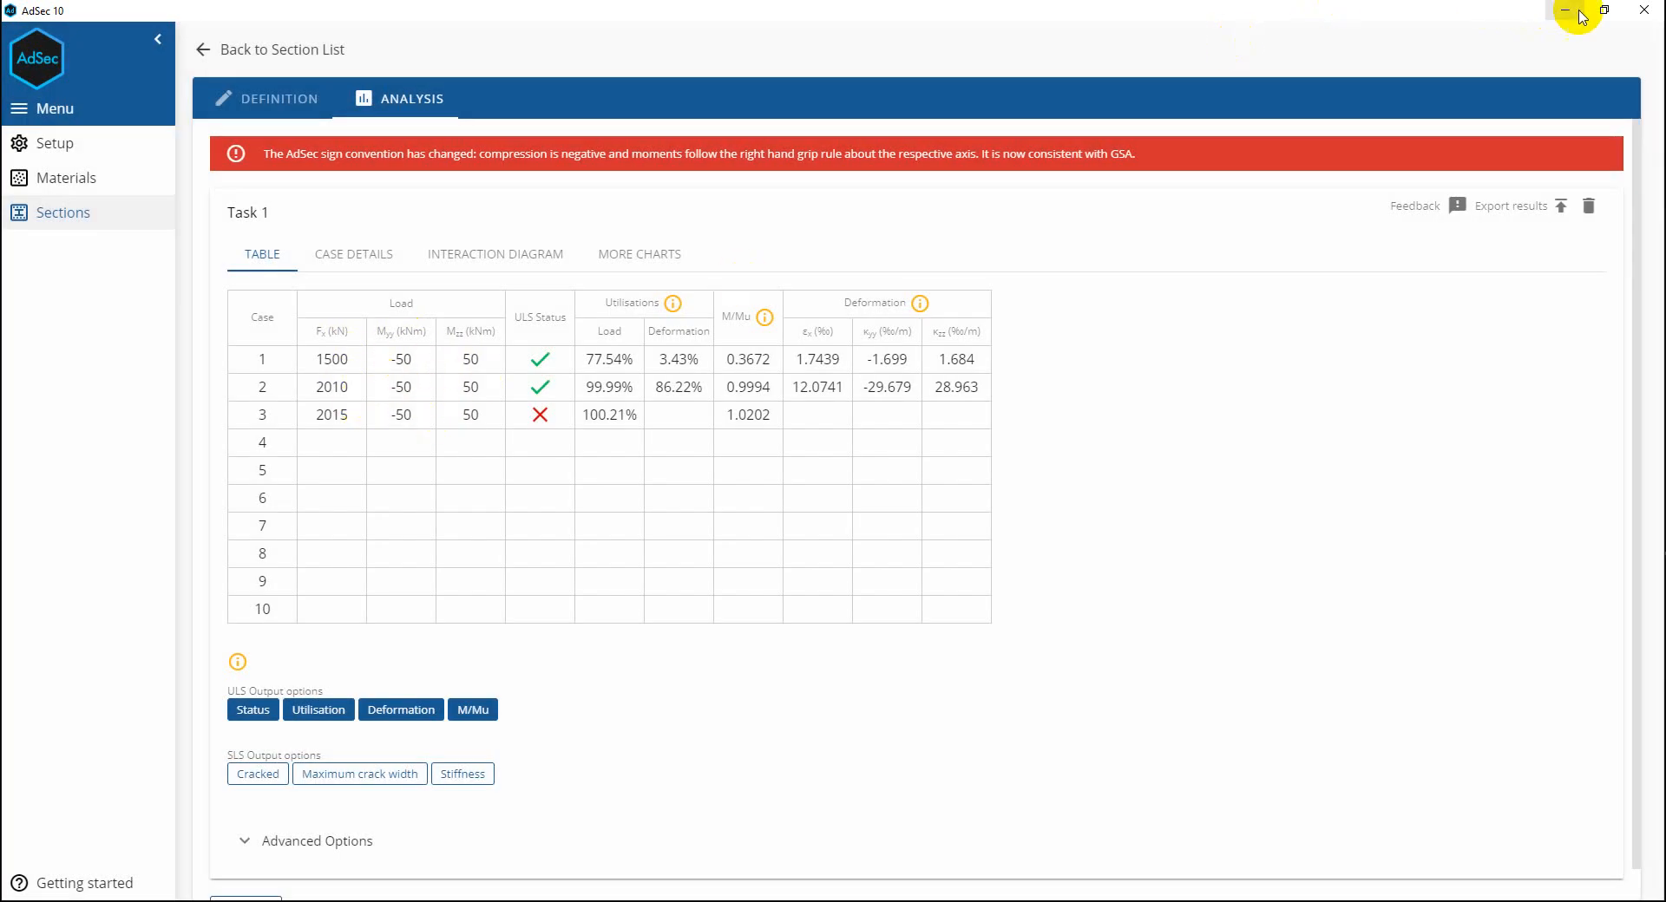
click(1638, 25)
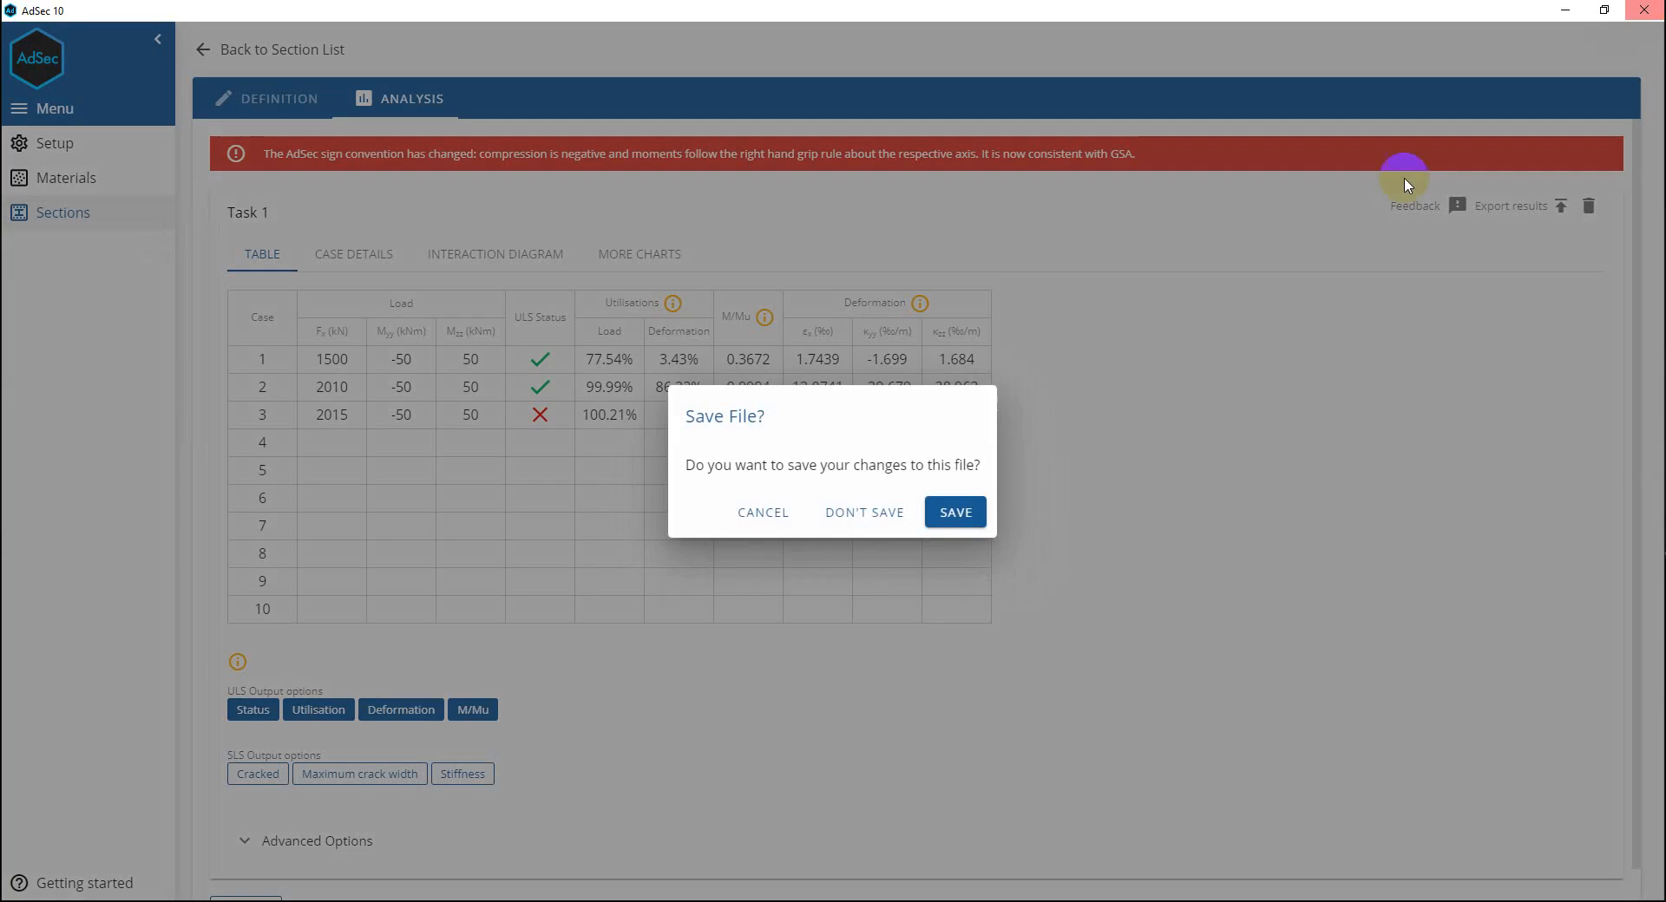
click(840, 512)
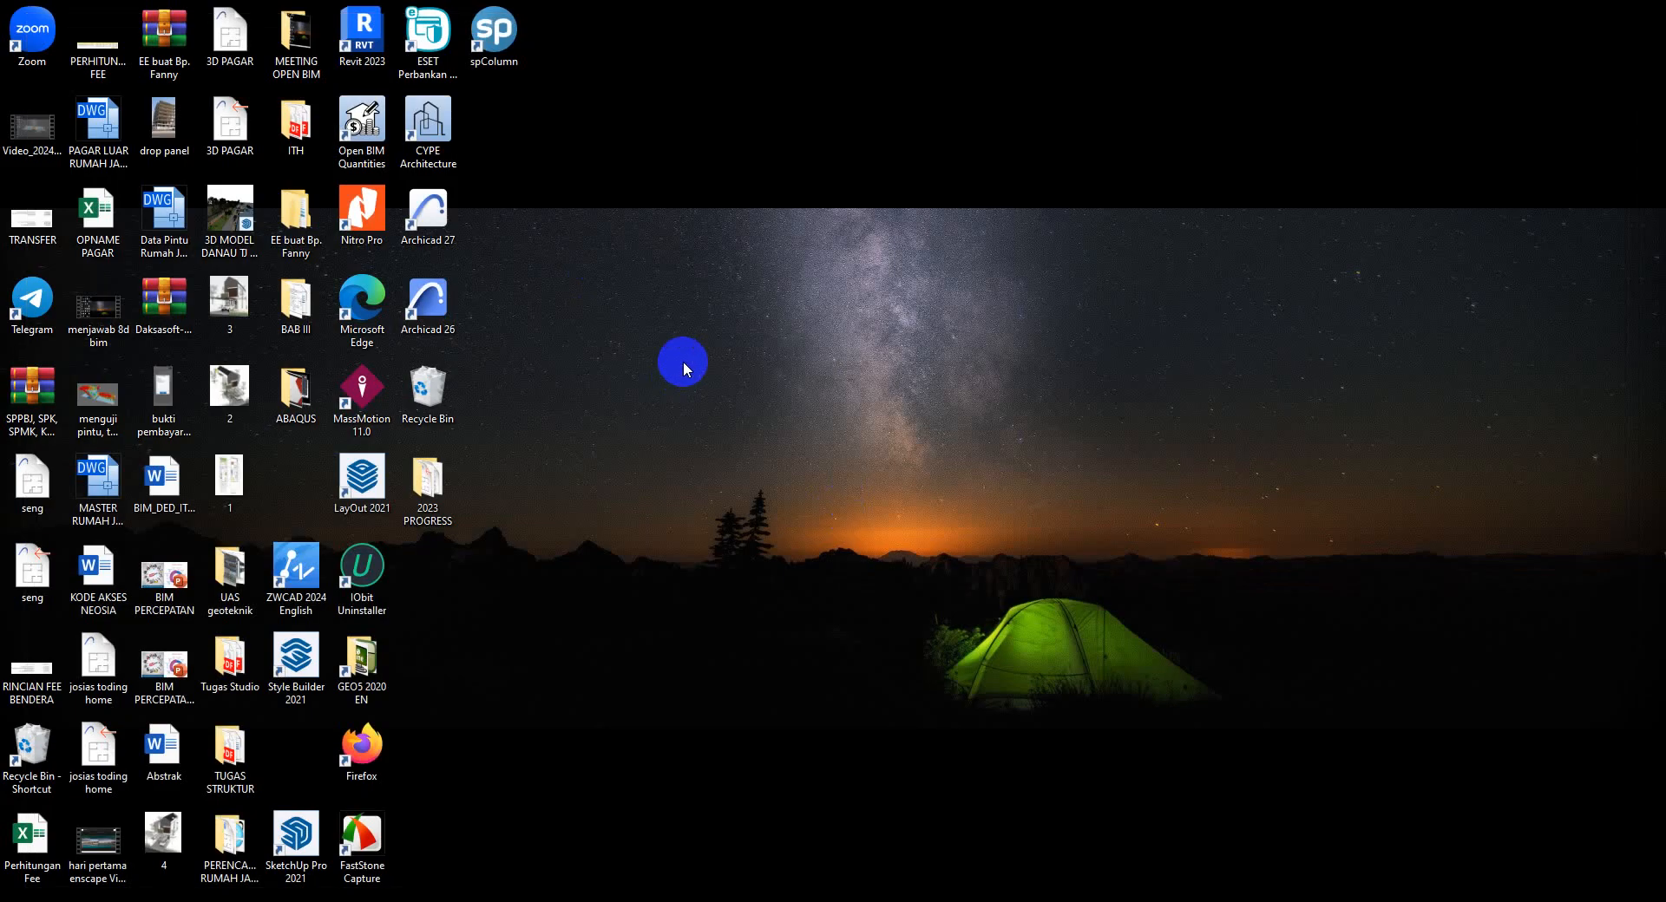